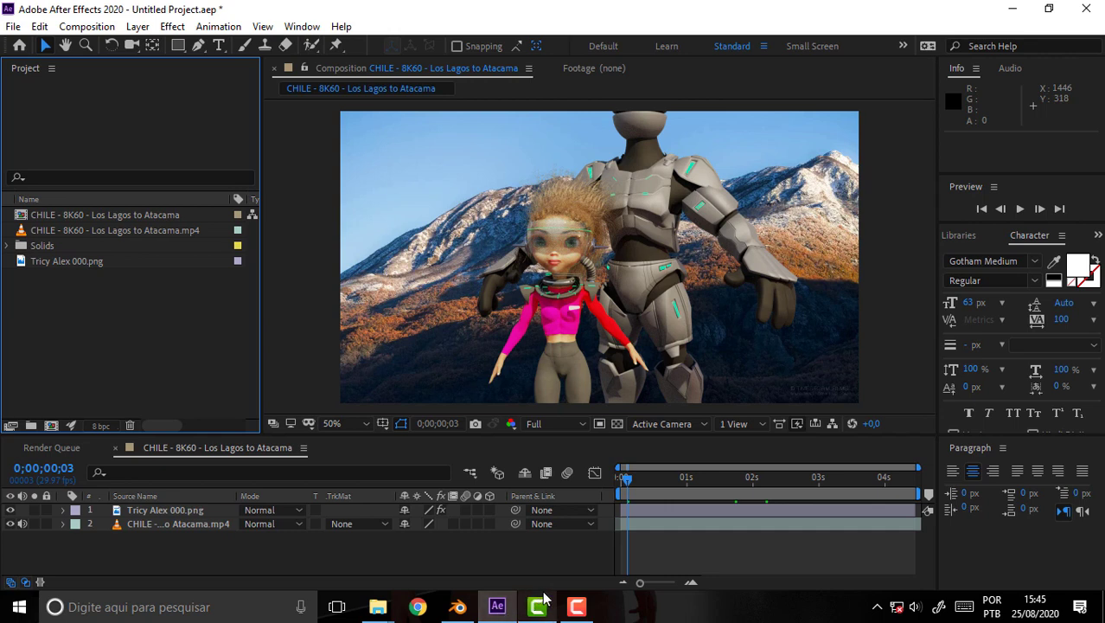
- Preview the composition from the start, then scrub through it and back to the beginning
{"action": "mouse_move", "coordinate": [541, 601]}
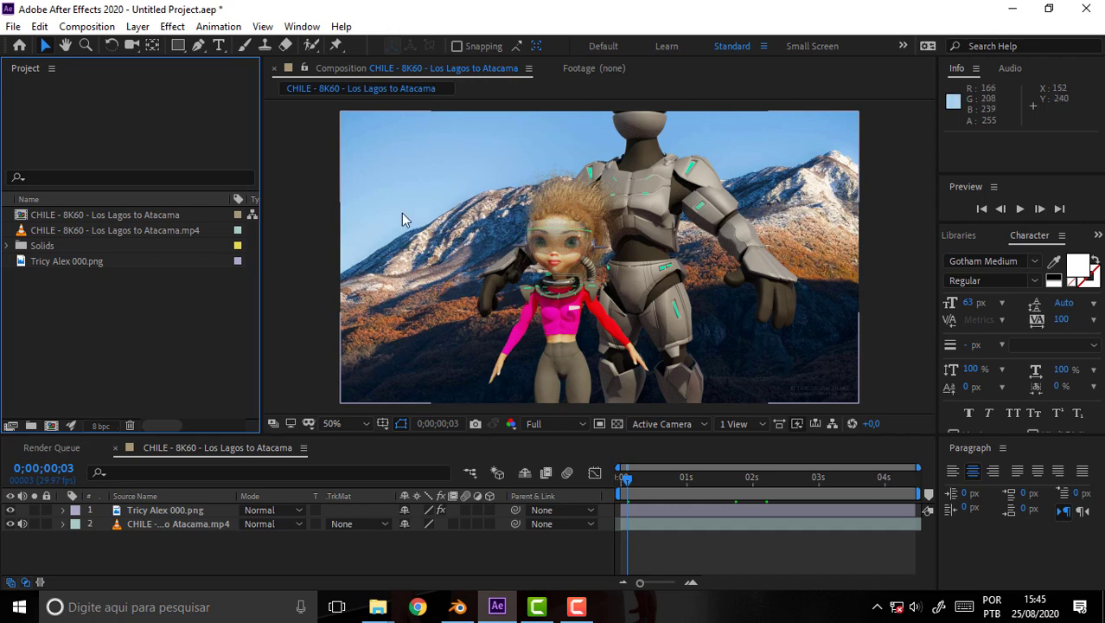
{"action": "left_click_drag", "start_coordinate": [628, 478], "coordinate": [594, 477]}
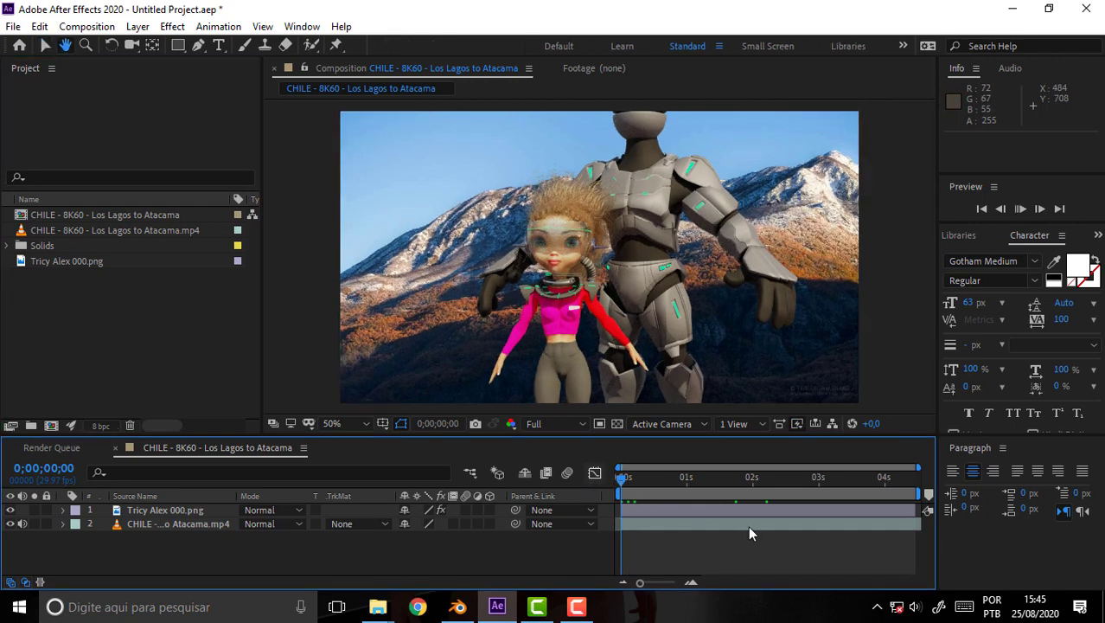
{"action": "key", "text": "space"}
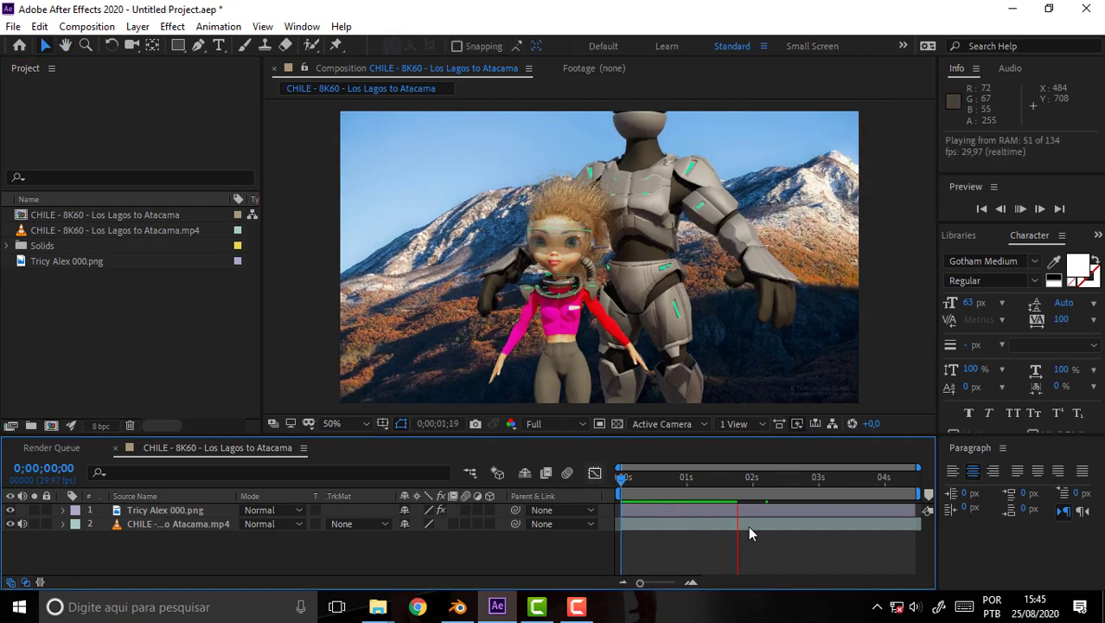
{"action": "key", "text": "space"}
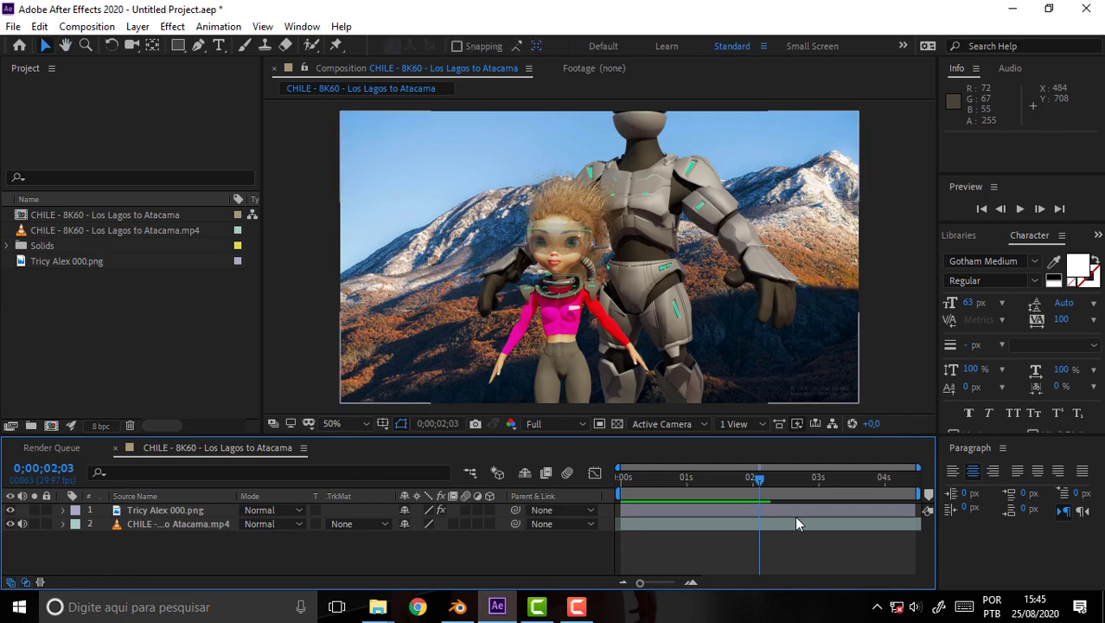
{"action": "key", "text": "space"}
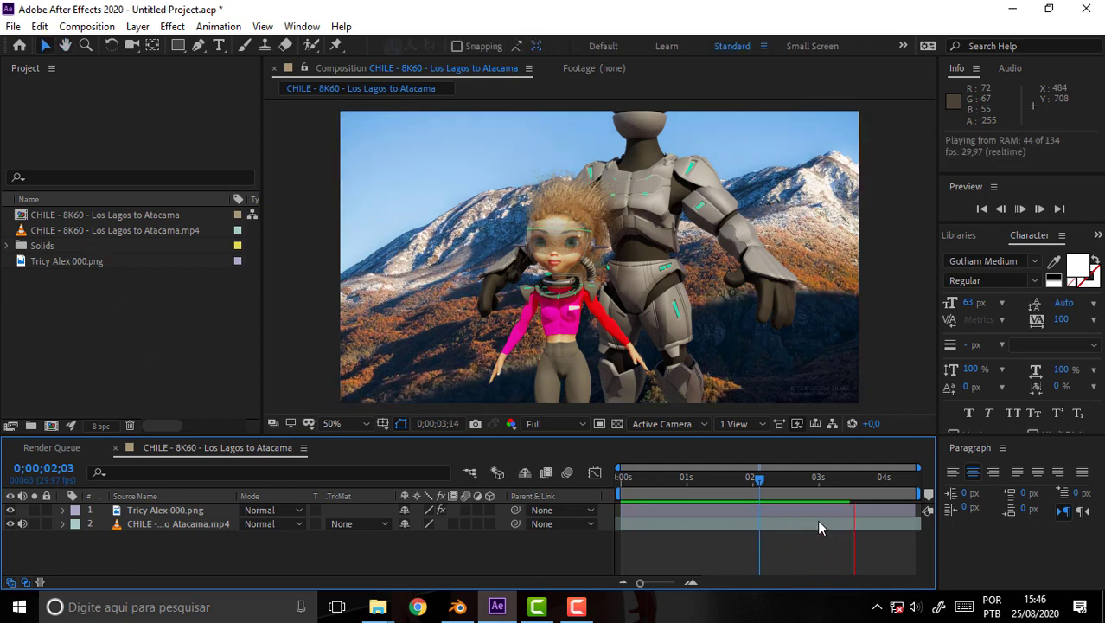
{"action": "key", "text": "space"}
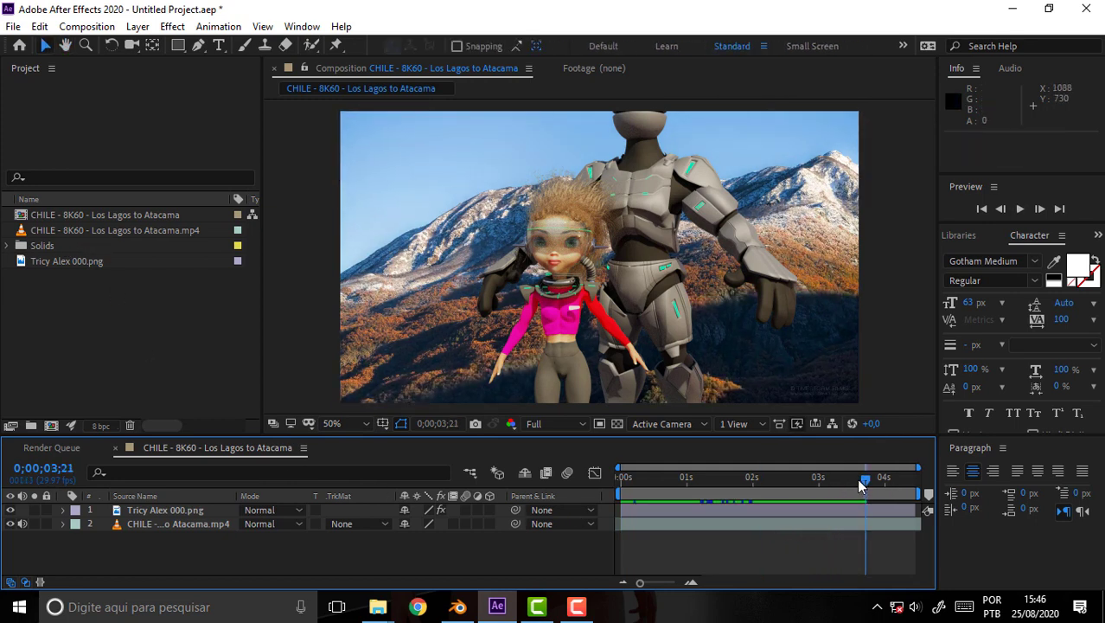
{"action": "mouse_move", "coordinate": [860, 481]}
{"action": "left_mouse_down"}
{"action": "mouse_move", "coordinate": [515, 481]}
{"action": "mouse_move", "coordinate": [914, 481]}
{"action": "mouse_move", "coordinate": [559, 498]}
{"action": "left_mouse_up"}
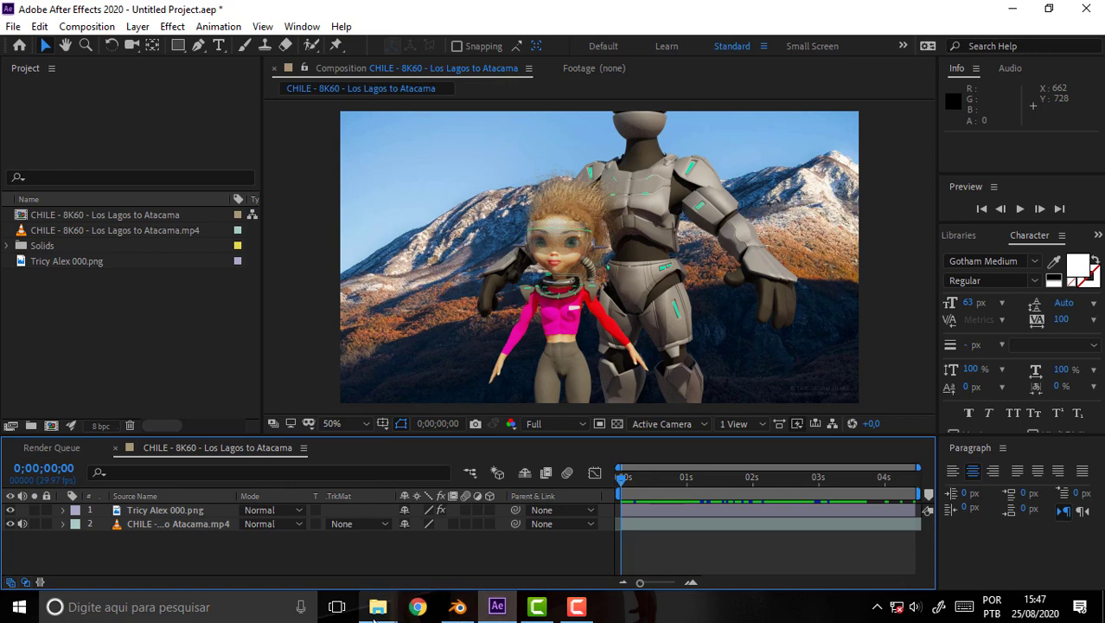
- Open Getting Started with Supercomp - Red Giant VFX Suite.mp4 from the Blender Nation folder in VLC
{"action": "mouse_move", "coordinate": [376, 612]}
{"action": "left_click", "coordinate": [346, 569]}
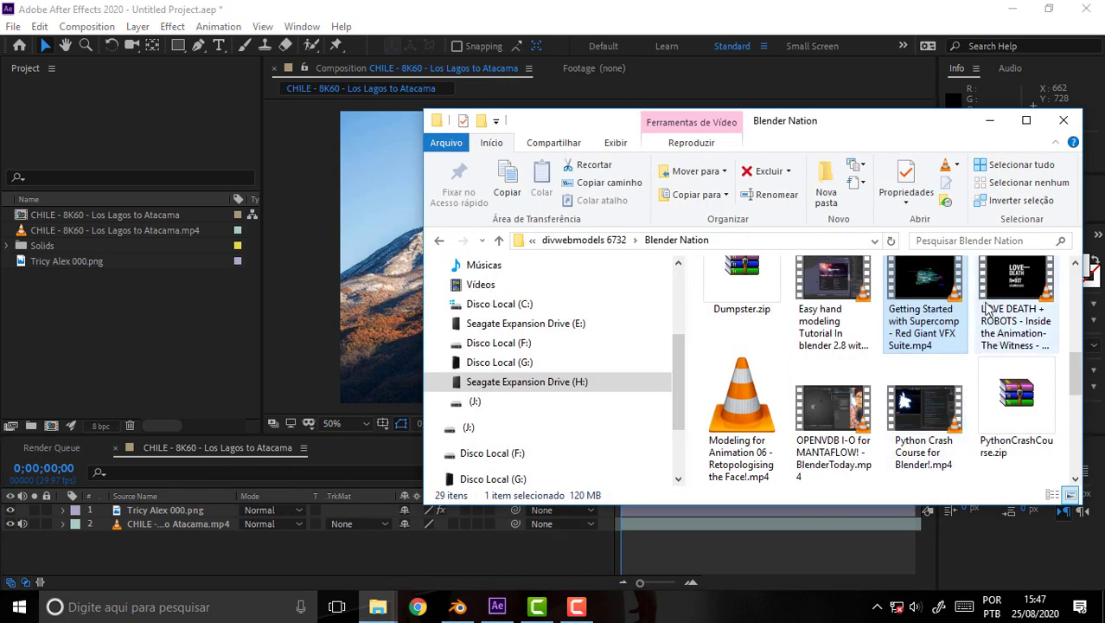
{"action": "scroll", "coordinate": [924, 288], "scroll_direction": "up", "scroll_amount": 1}
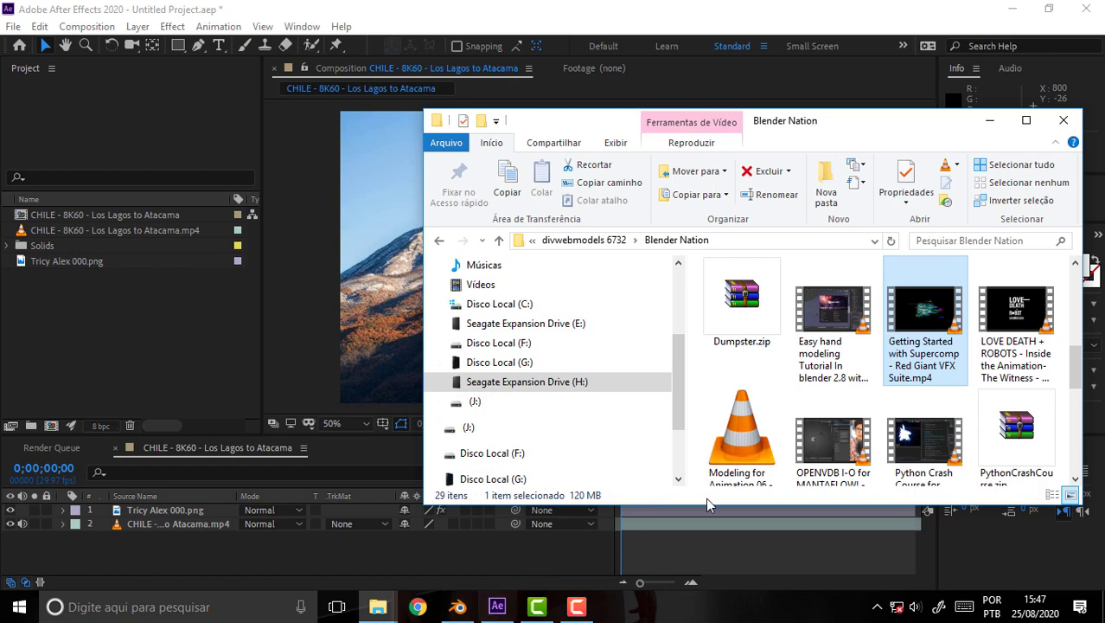
{"action": "key", "text": "Return"}
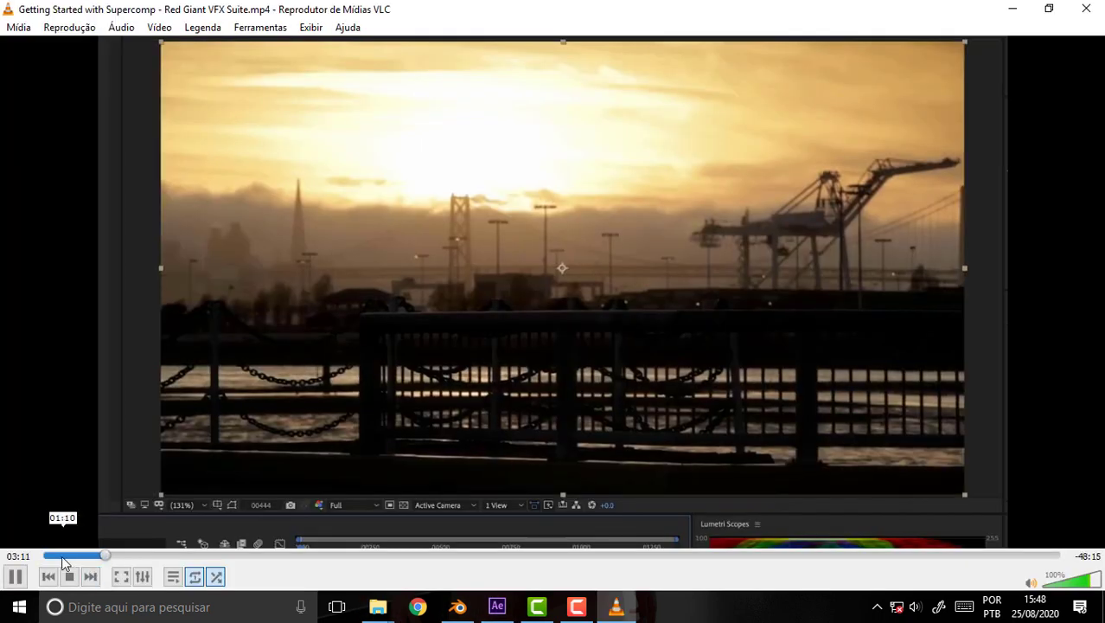
- Pause the tutorial at about 4:23, then minimize VLC and return to After Effects
{"action": "left_click", "coordinate": [15, 576]}
{"action": "left_click", "coordinate": [126, 556]}
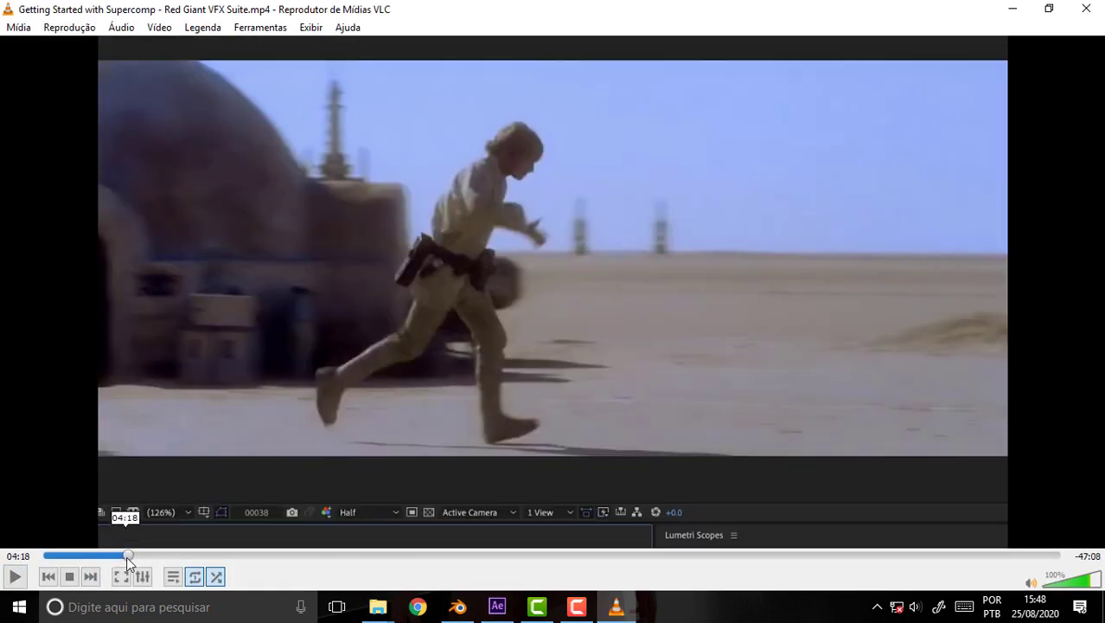
{"action": "left_click", "coordinate": [127, 556]}
{"action": "left_click", "coordinate": [128, 555]}
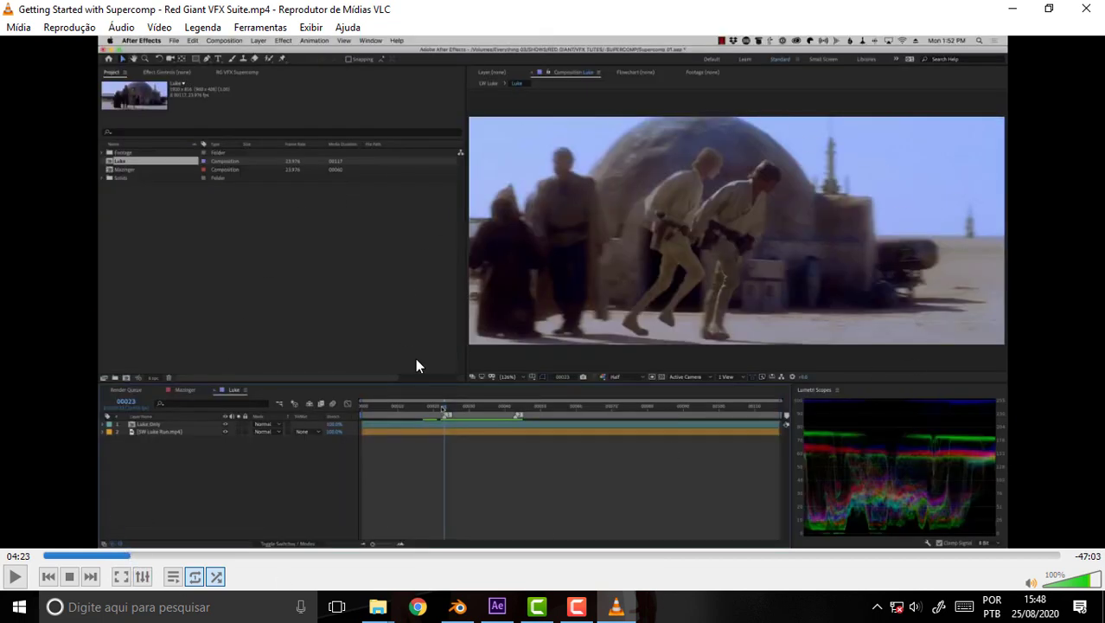
{"action": "left_click", "coordinate": [1012, 9]}
{"action": "left_click", "coordinate": [674, 8]}
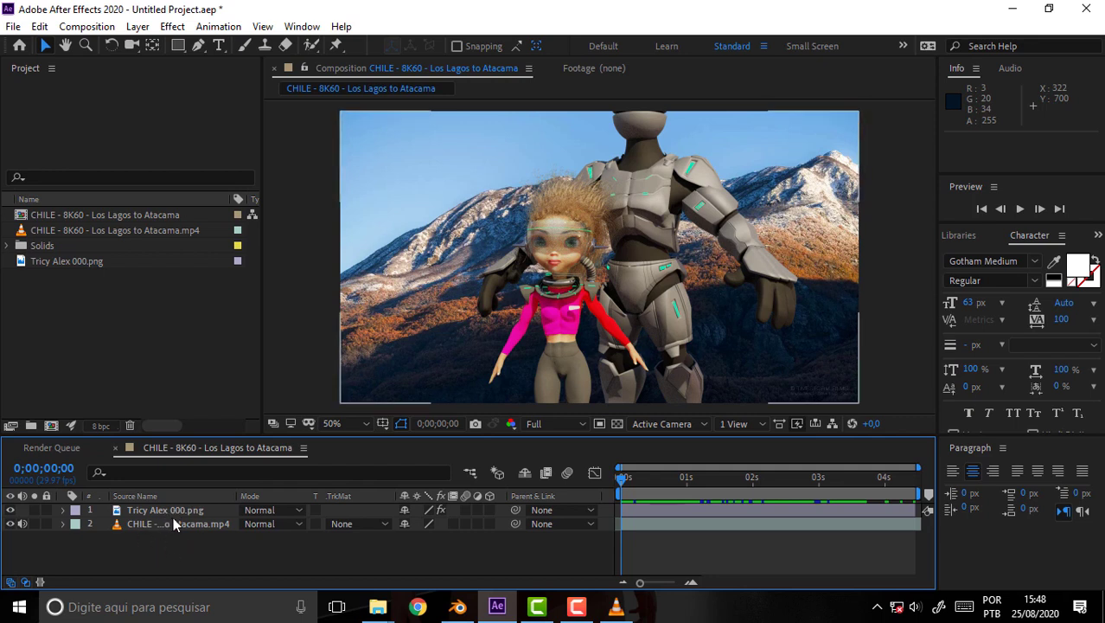
- Import Video Background HD -Smoke HD - 3.mp4 from Smokes and Dusts and place it as the top layer
{"action": "mouse_move", "coordinate": [381, 608]}
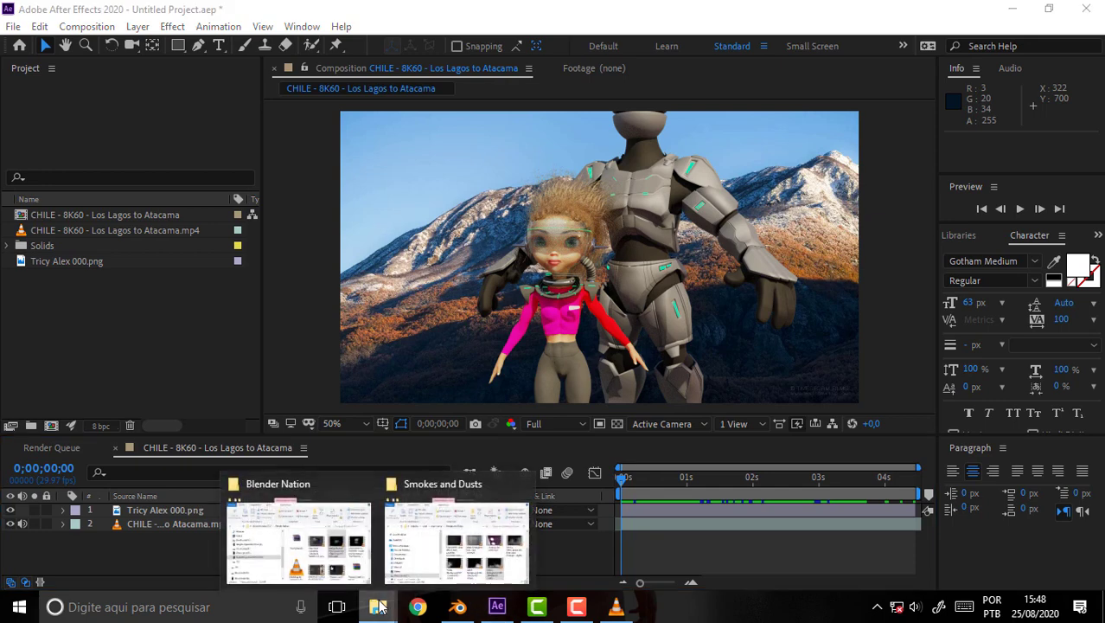
{"action": "left_click", "coordinate": [458, 540]}
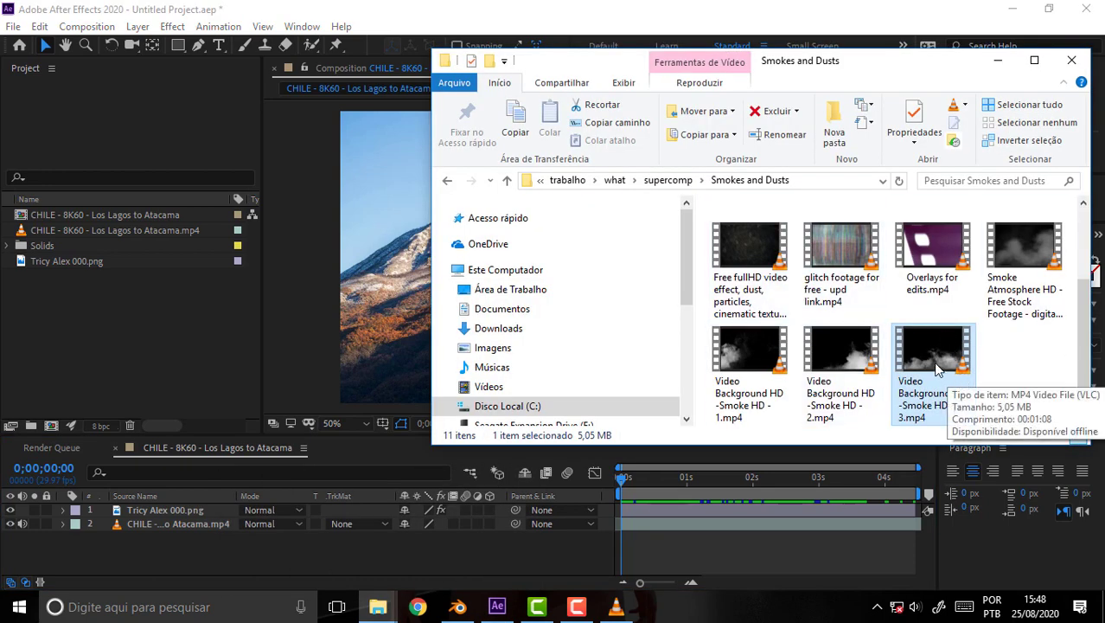
{"action": "left_click_drag", "start_coordinate": [938, 367], "coordinate": [92, 331]}
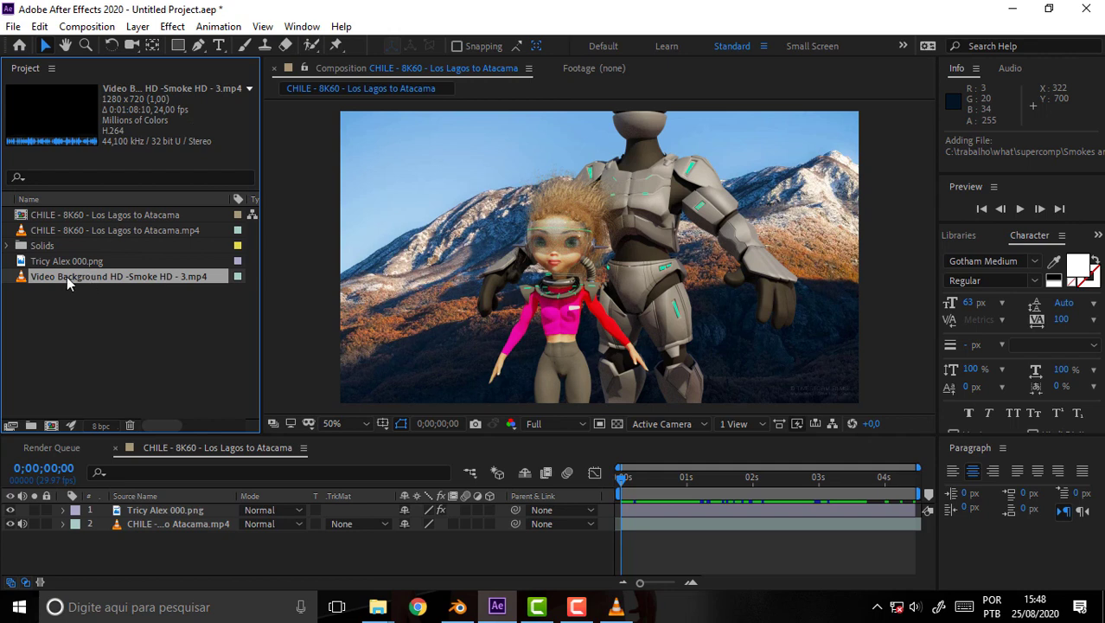
{"action": "left_click_drag", "start_coordinate": [66, 277], "coordinate": [153, 509]}
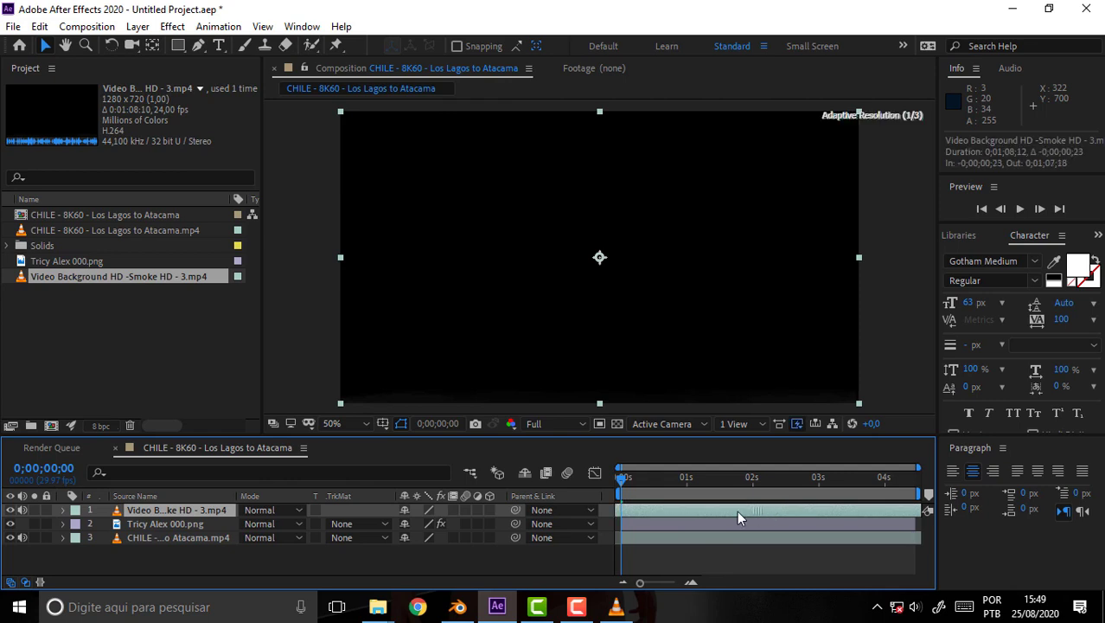
- Shift the smoke layer earlier, lower its Position, set it to Screen mode and preview
{"action": "left_click_drag", "start_coordinate": [502, 519], "coordinate": [514, 508]}
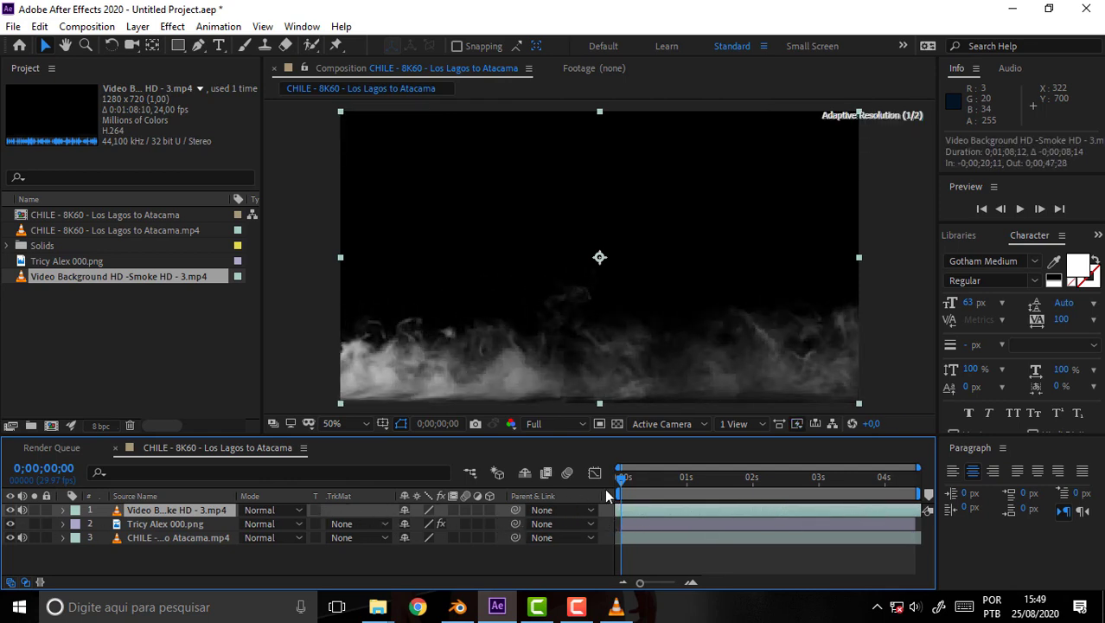
{"action": "left_click_drag", "start_coordinate": [514, 508], "coordinate": [283, 523]}
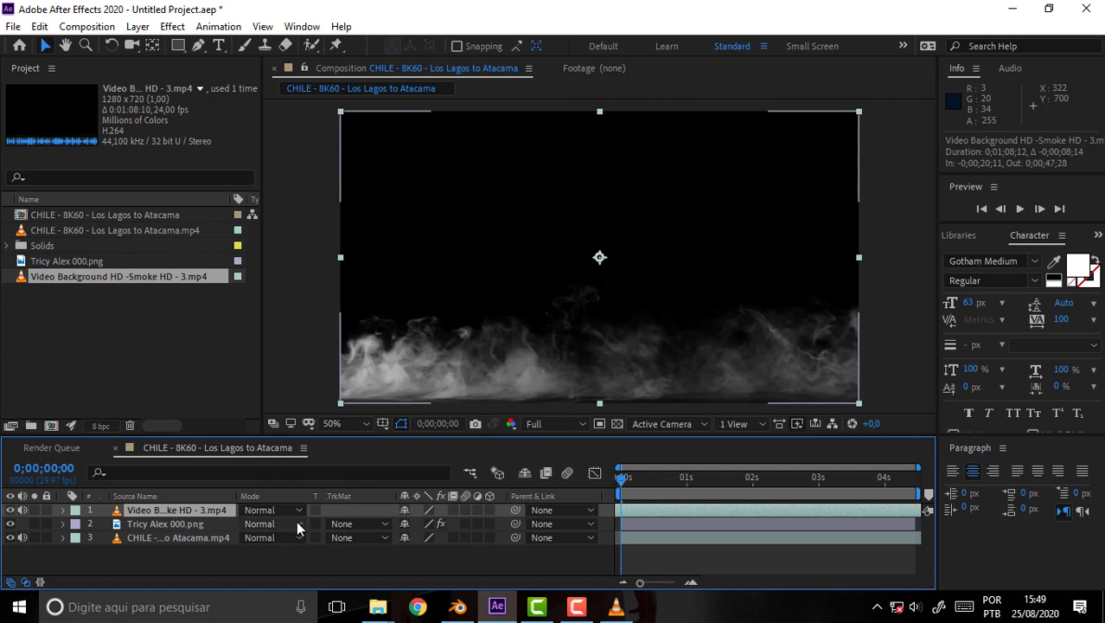
{"action": "key", "text": "p"}
{"action": "left_click_drag", "start_coordinate": [430, 523], "coordinate": [515, 524]}
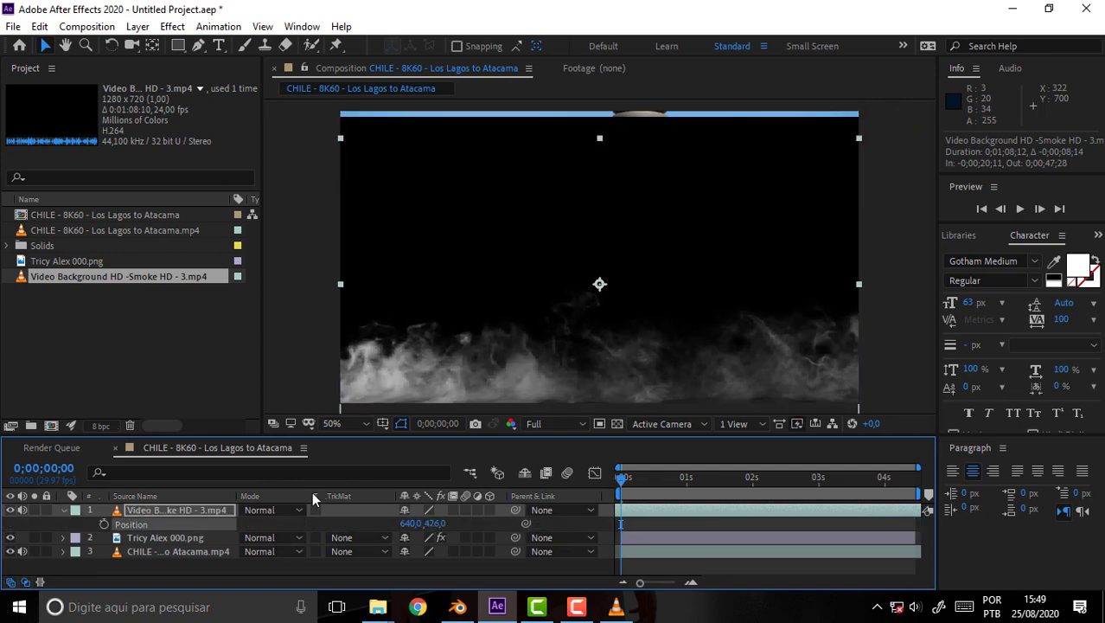
{"action": "left_click", "coordinate": [268, 510]}
{"action": "left_click", "coordinate": [307, 277]}
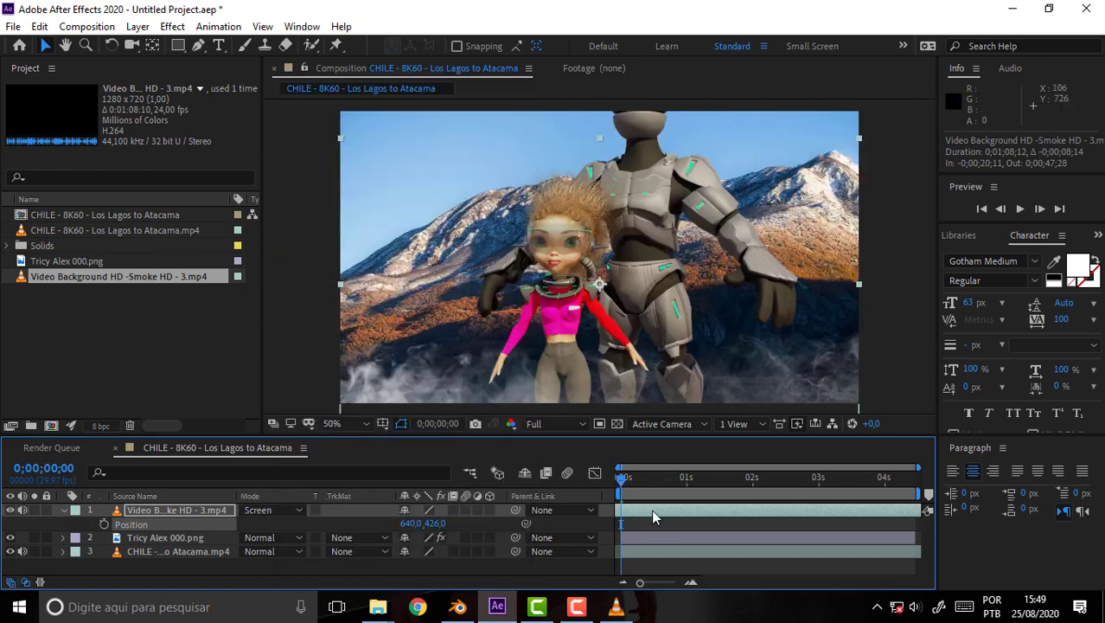
{"action": "key", "text": "space"}
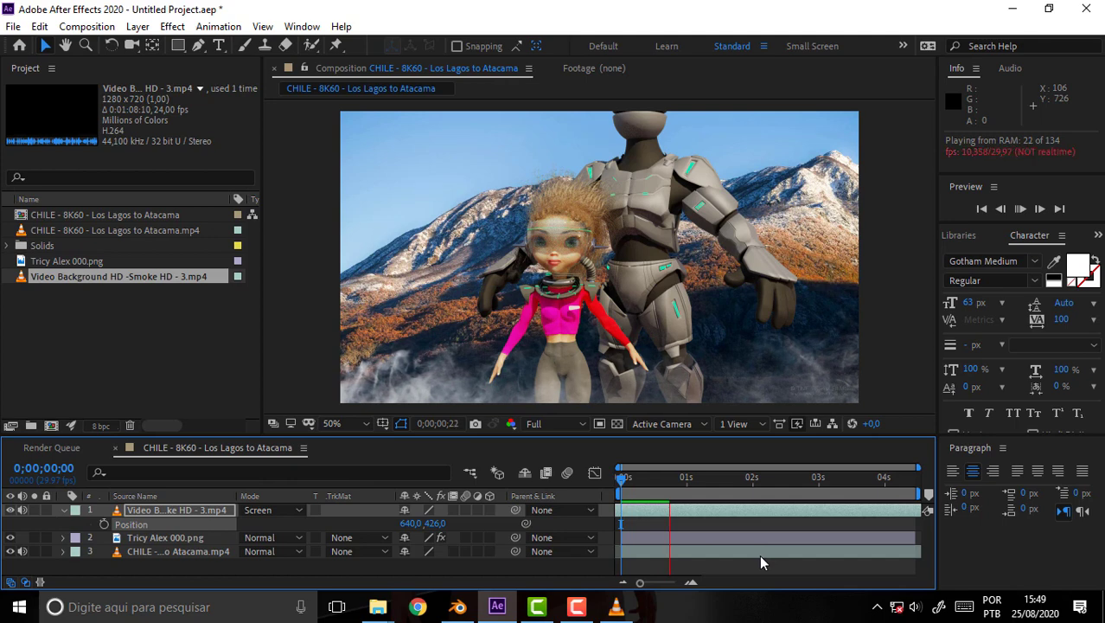
{"action": "key", "text": "space"}
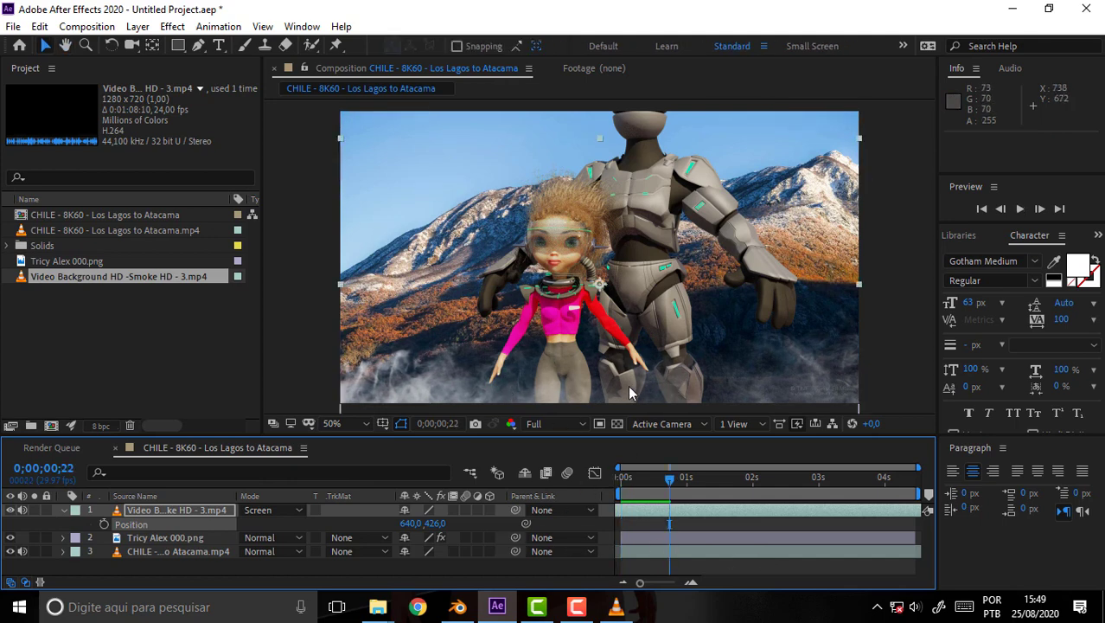
- Set the smoke layer's Opacity to 40% and preview the result
{"action": "left_click", "coordinate": [196, 508]}
{"action": "key", "text": "t"}
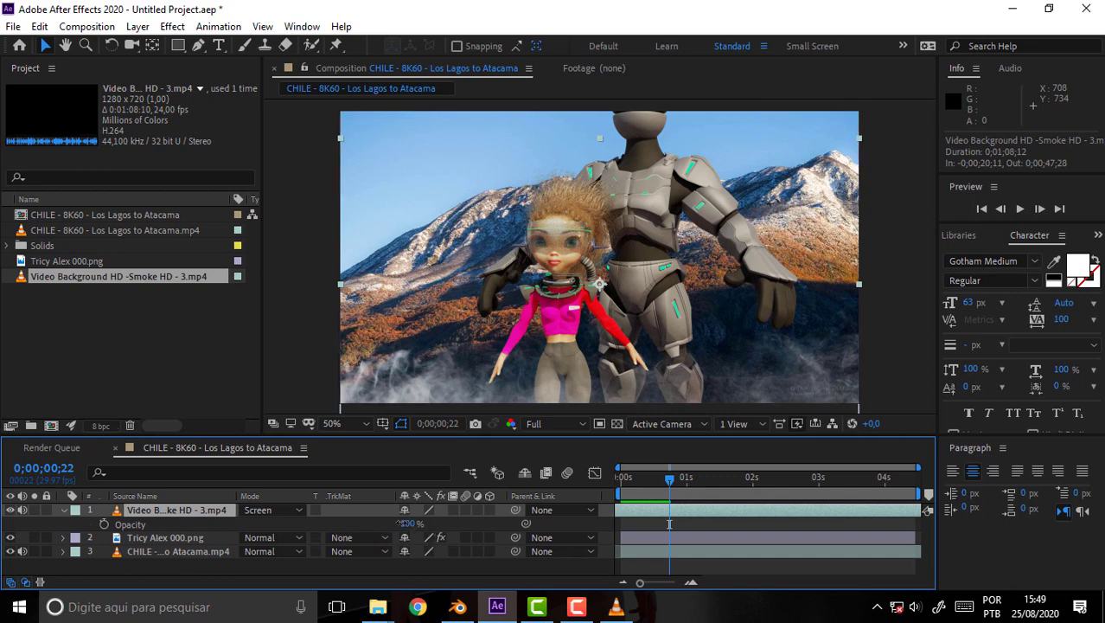
{"action": "left_click", "coordinate": [403, 525]}
{"action": "type", "text": "40"}
{"action": "key", "text": "space"}
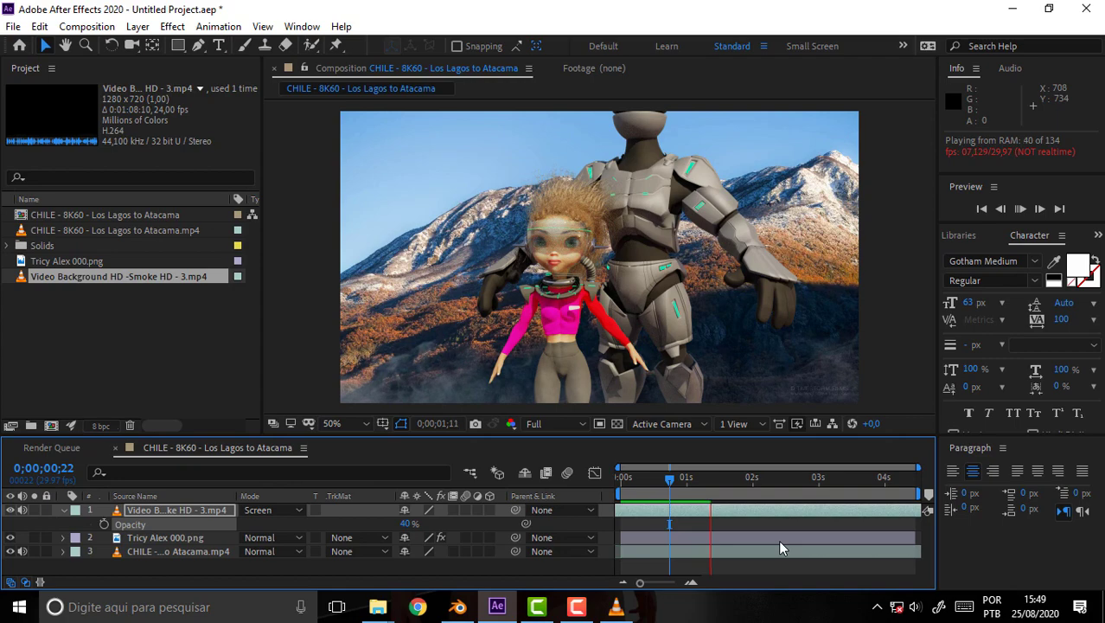
{"action": "key", "text": "space"}
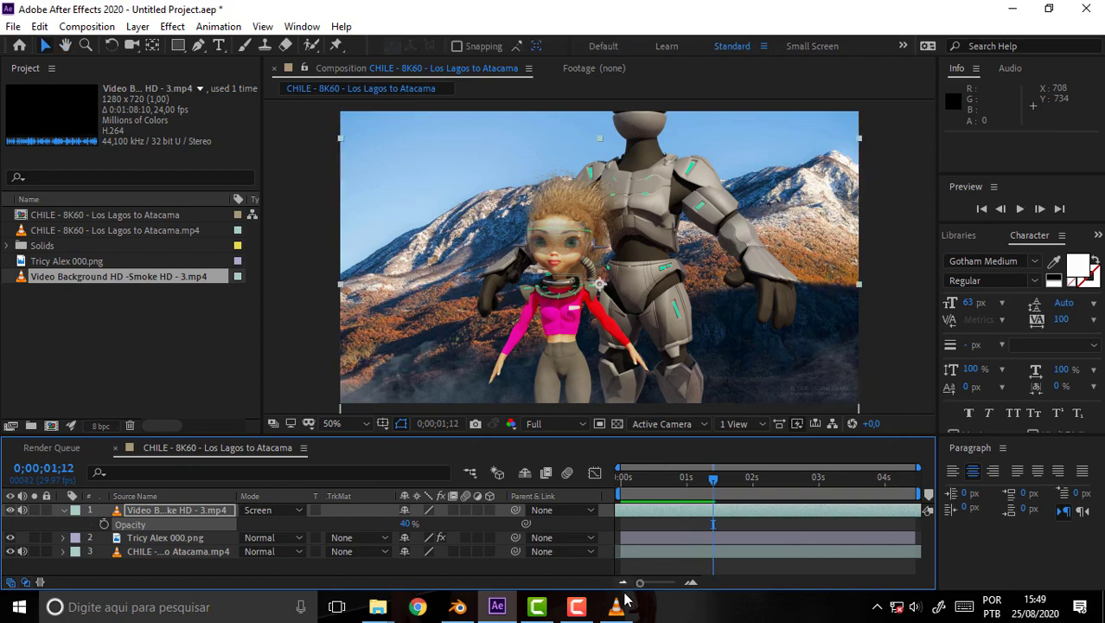
- Jump the tutorial ahead to the Mazinger example, then switch back to the After Effects project
{"action": "left_click", "coordinate": [630, 609]}
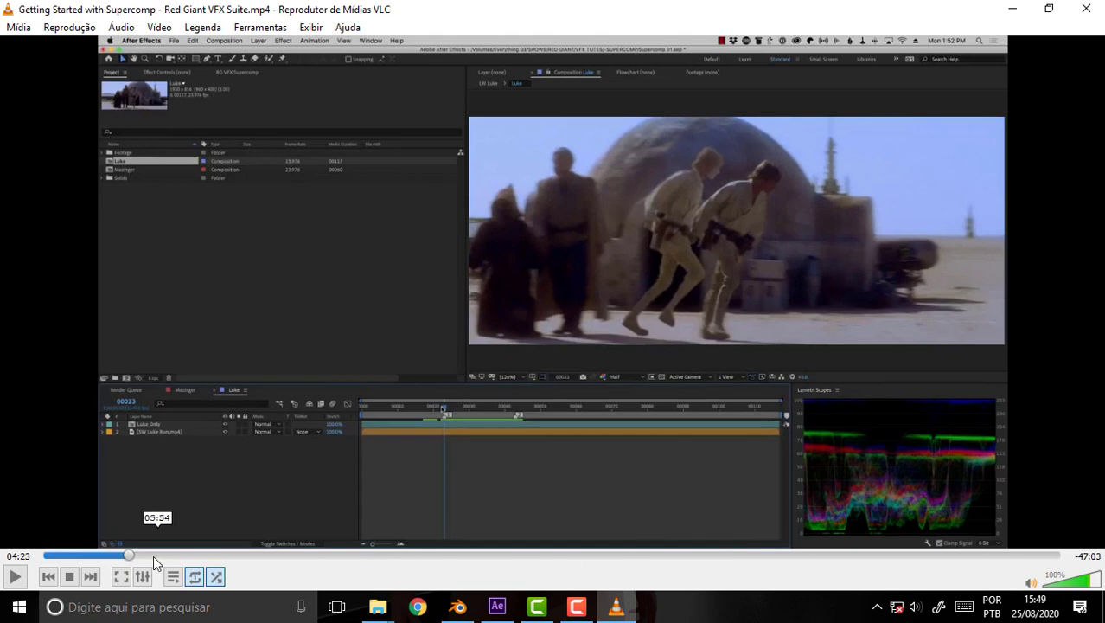
{"action": "mouse_move", "coordinate": [76, 556]}
{"action": "left_mouse_down"}
{"action": "mouse_move", "coordinate": [236, 559]}
{"action": "mouse_move", "coordinate": [99, 567]}
{"action": "left_mouse_up"}
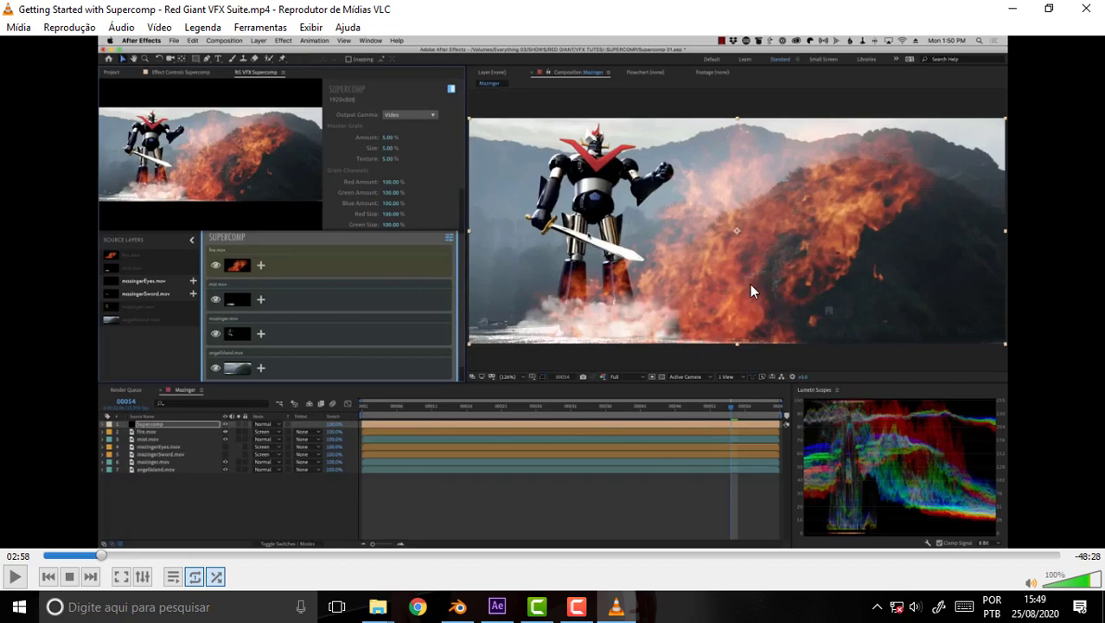
{"action": "left_click", "coordinate": [458, 608]}
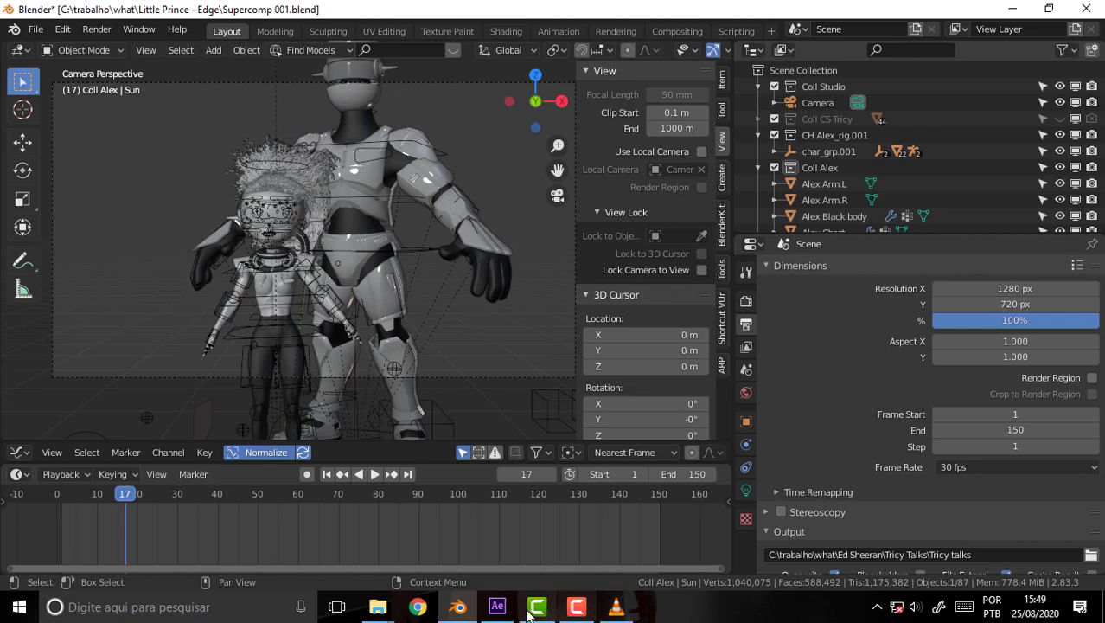
{"action": "left_click", "coordinate": [497, 608]}
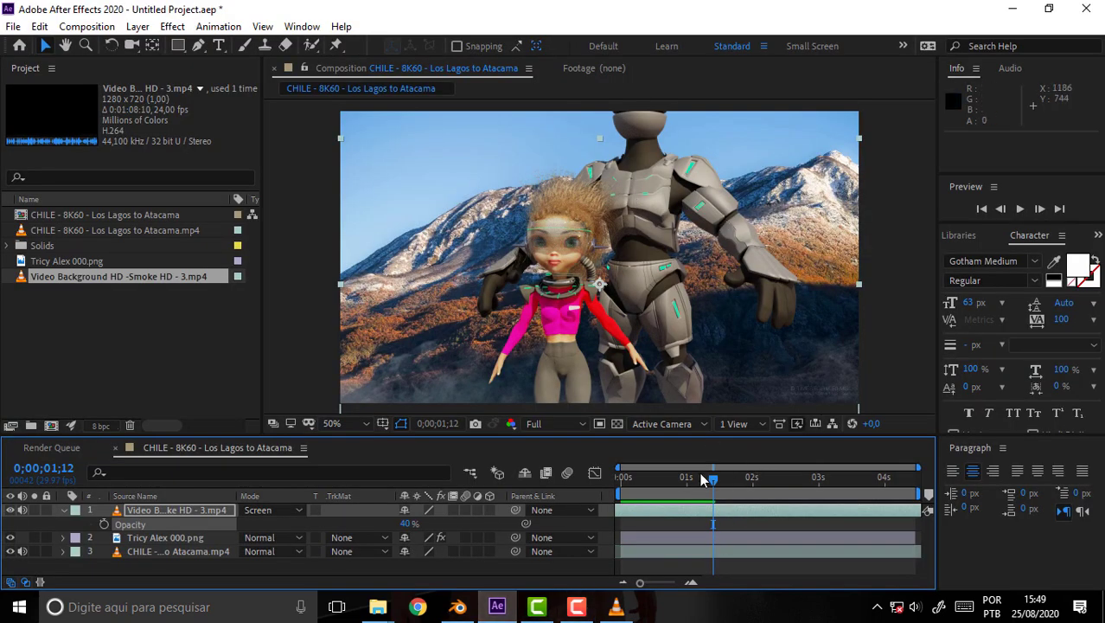
{"action": "key", "text": "space"}
{"action": "mouse_move", "coordinate": [688, 485]}
{"action": "left_mouse_down"}
{"action": "mouse_move", "coordinate": [608, 490]}
{"action": "mouse_move", "coordinate": [722, 485]}
{"action": "left_mouse_up"}
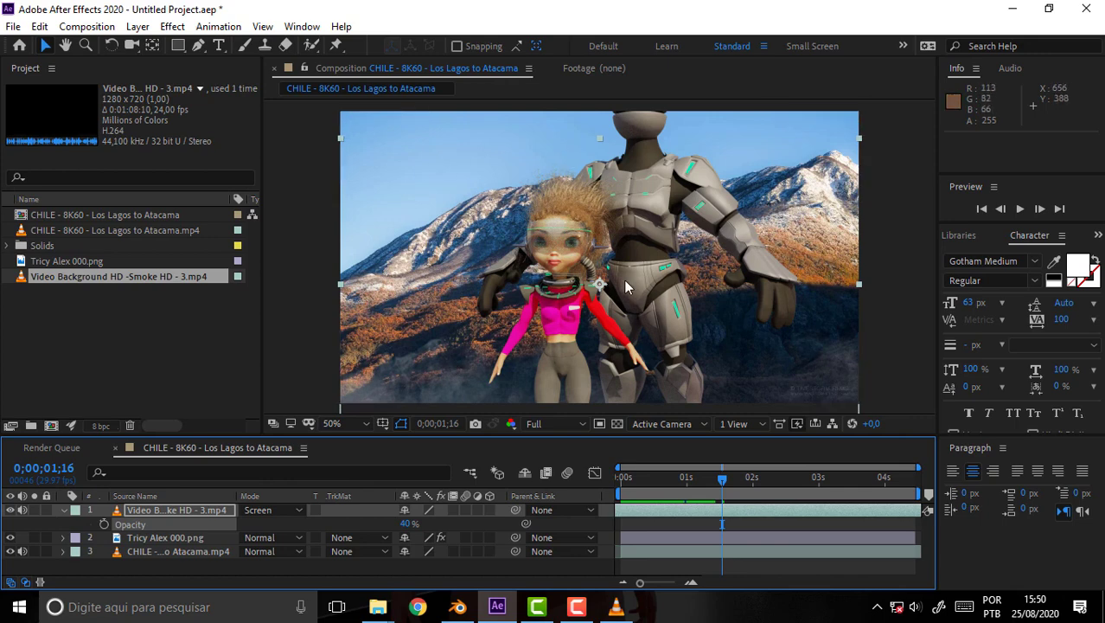
{"action": "mouse_move", "coordinate": [722, 480]}
{"action": "left_mouse_down"}
{"action": "mouse_move", "coordinate": [624, 481]}
{"action": "mouse_move", "coordinate": [893, 480]}
{"action": "mouse_move", "coordinate": [807, 478]}
{"action": "left_mouse_up"}
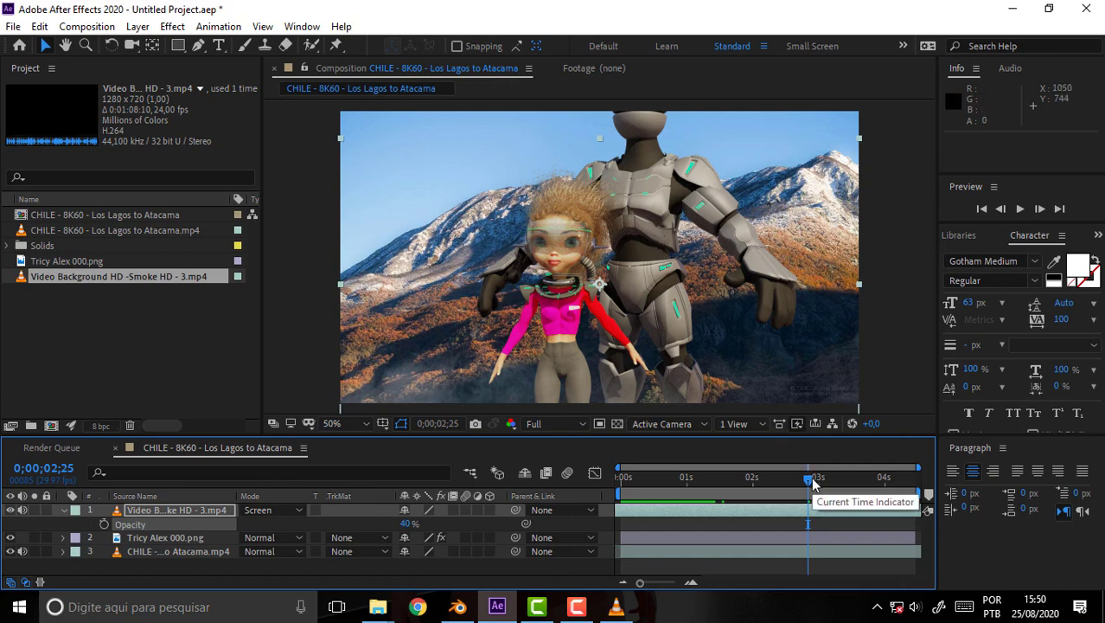
{"action": "left_click_drag", "start_coordinate": [809, 480], "coordinate": [686, 481]}
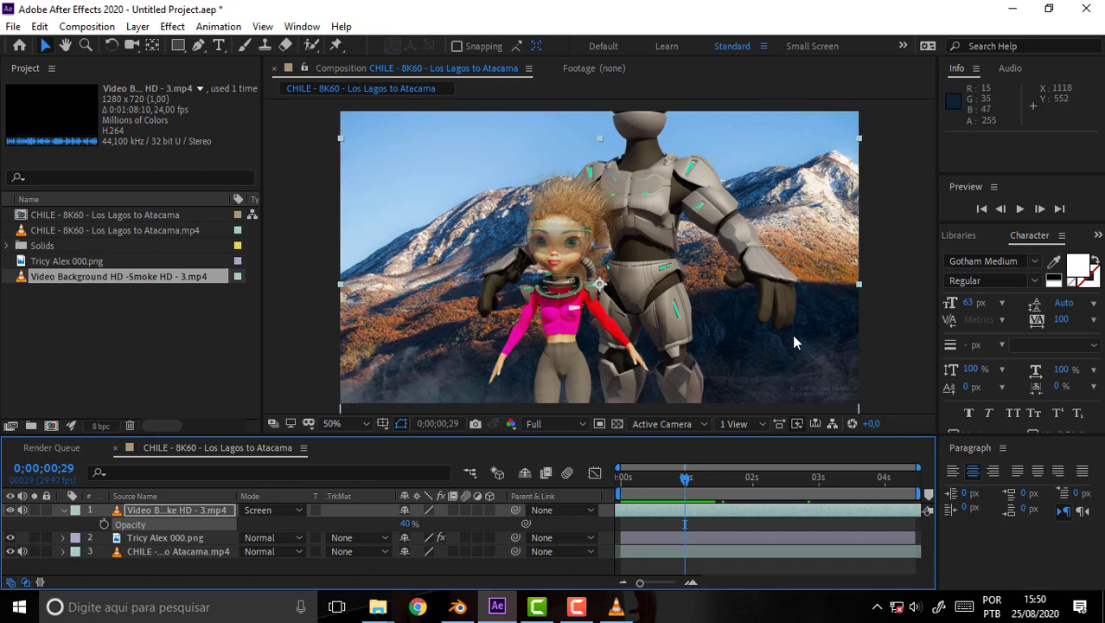
{"action": "mouse_move", "coordinate": [666, 477]}
{"action": "left_mouse_down"}
{"action": "mouse_move", "coordinate": [627, 477]}
{"action": "mouse_move", "coordinate": [679, 478]}
{"action": "left_mouse_up"}
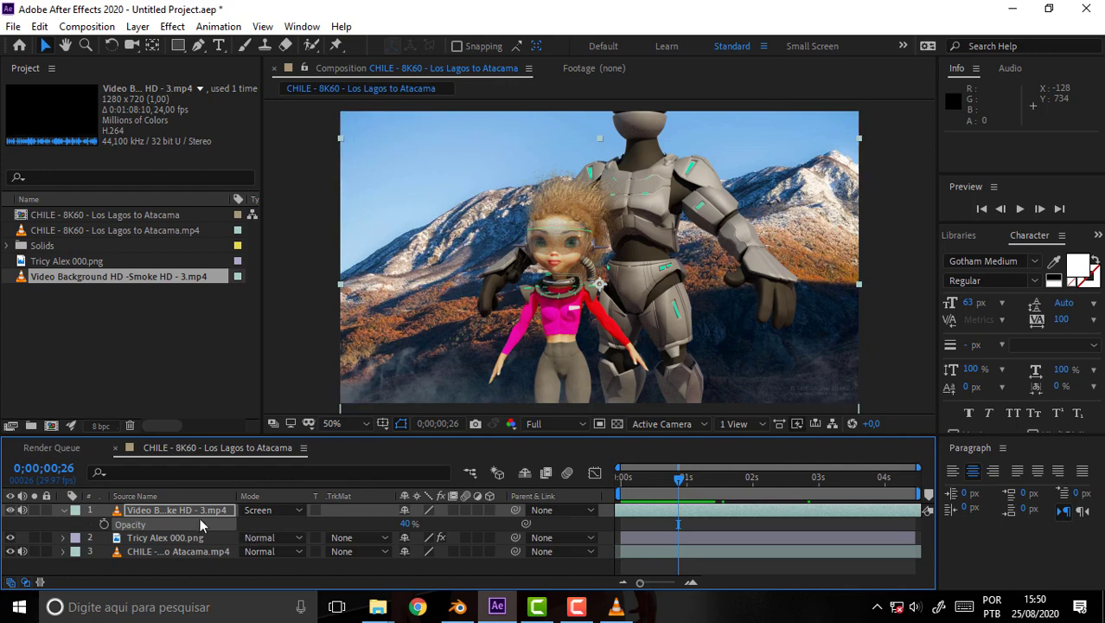
- Move the smoke layer below Tricy Alex 000.png, then preview from 0;00;01;00 and step to frame 1
{"action": "left_click_drag", "start_coordinate": [173, 510], "coordinate": [203, 551]}
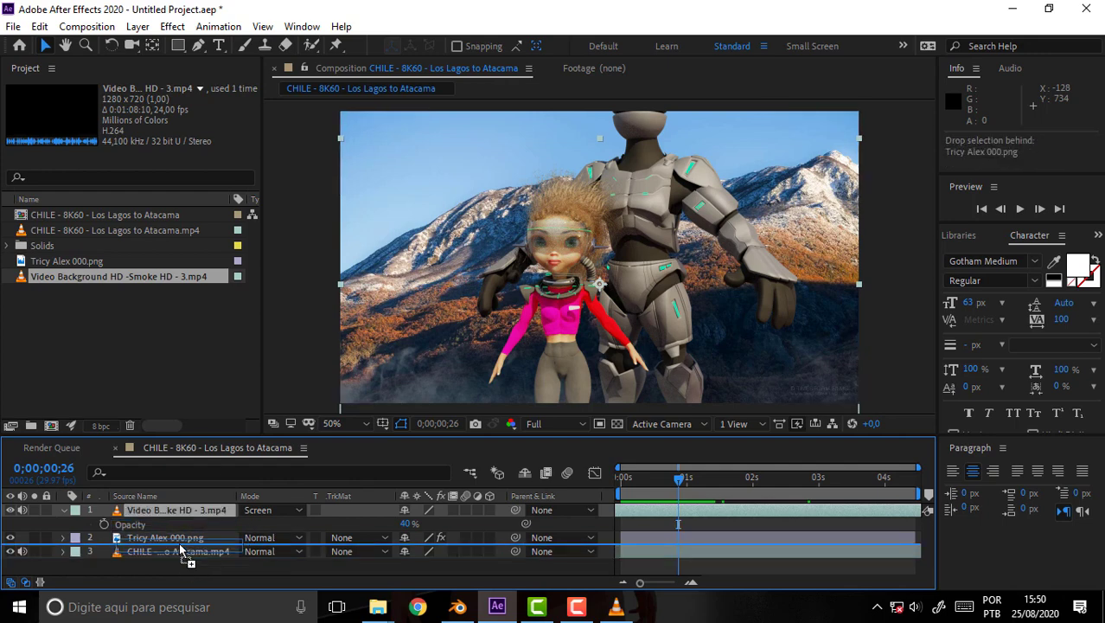
{"action": "left_click_drag", "start_coordinate": [682, 494], "coordinate": [737, 491]}
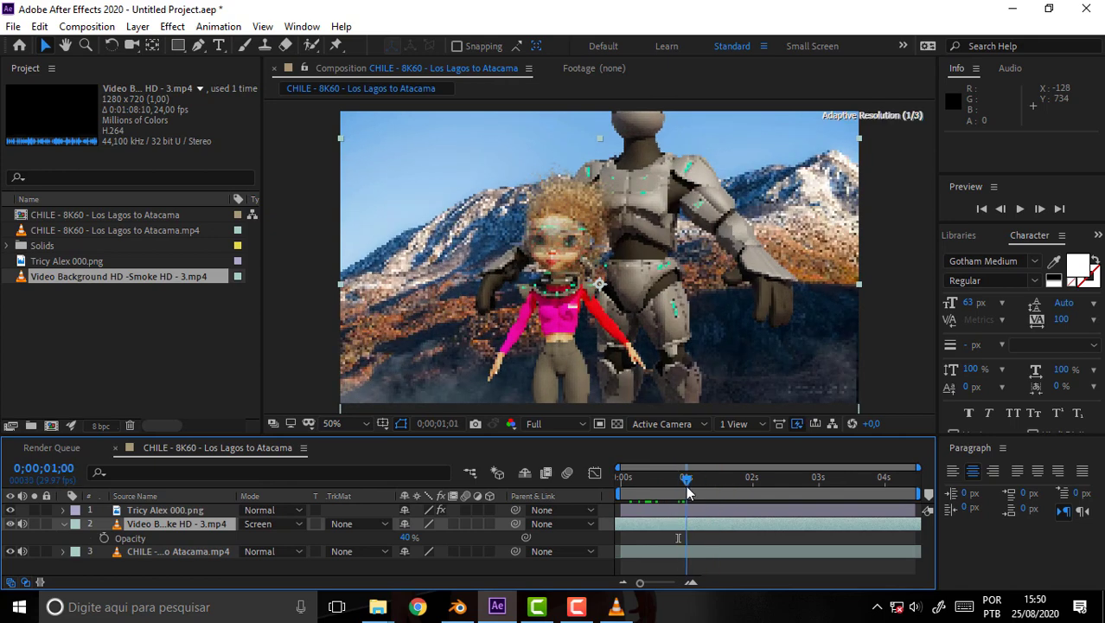
{"action": "left_click_drag", "start_coordinate": [735, 491], "coordinate": [711, 497]}
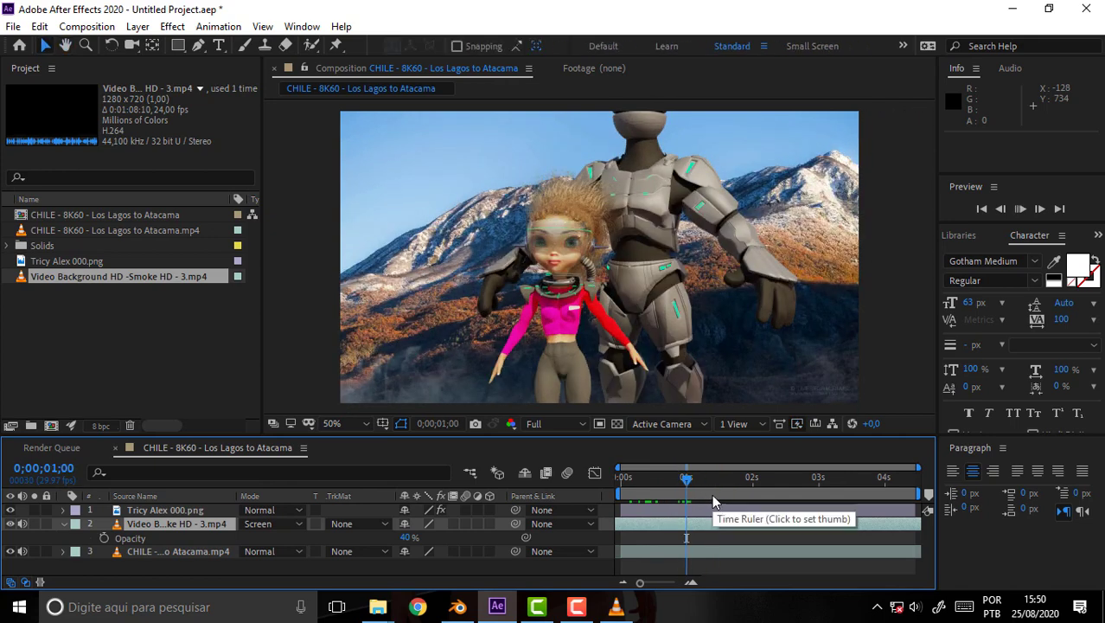
{"action": "key", "text": "space"}
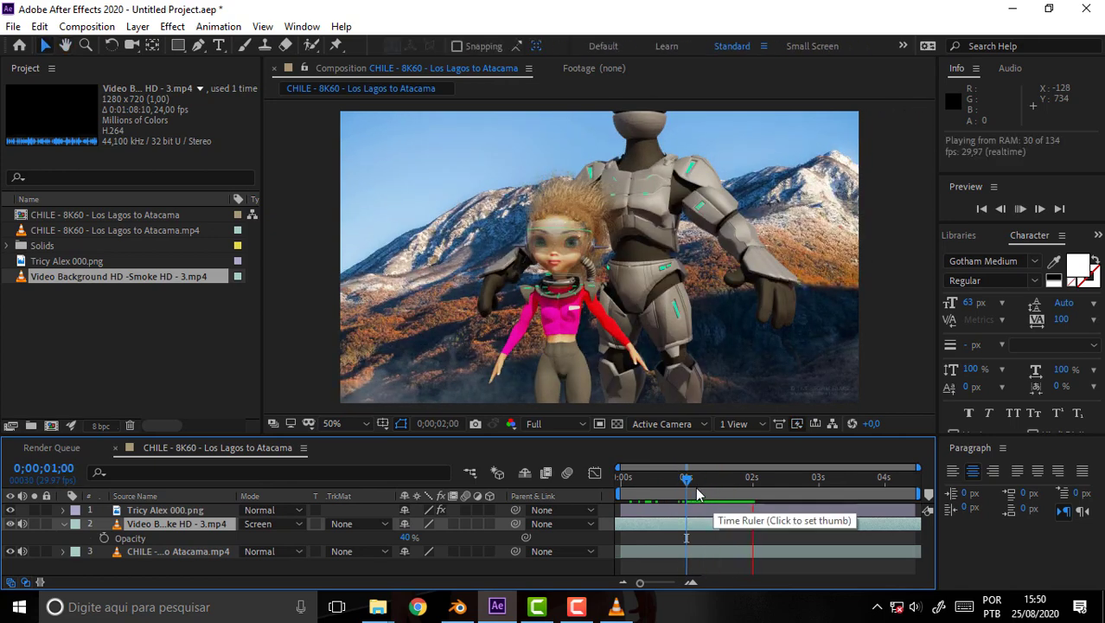
{"action": "left_click", "coordinate": [623, 484]}
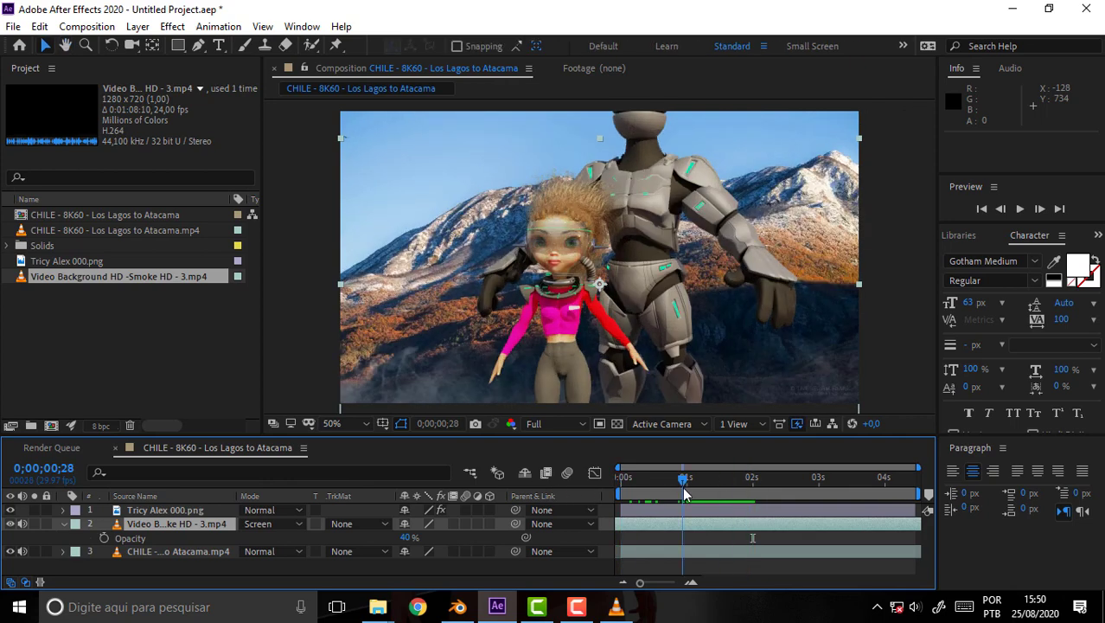
{"action": "key", "text": "Page_Down"}
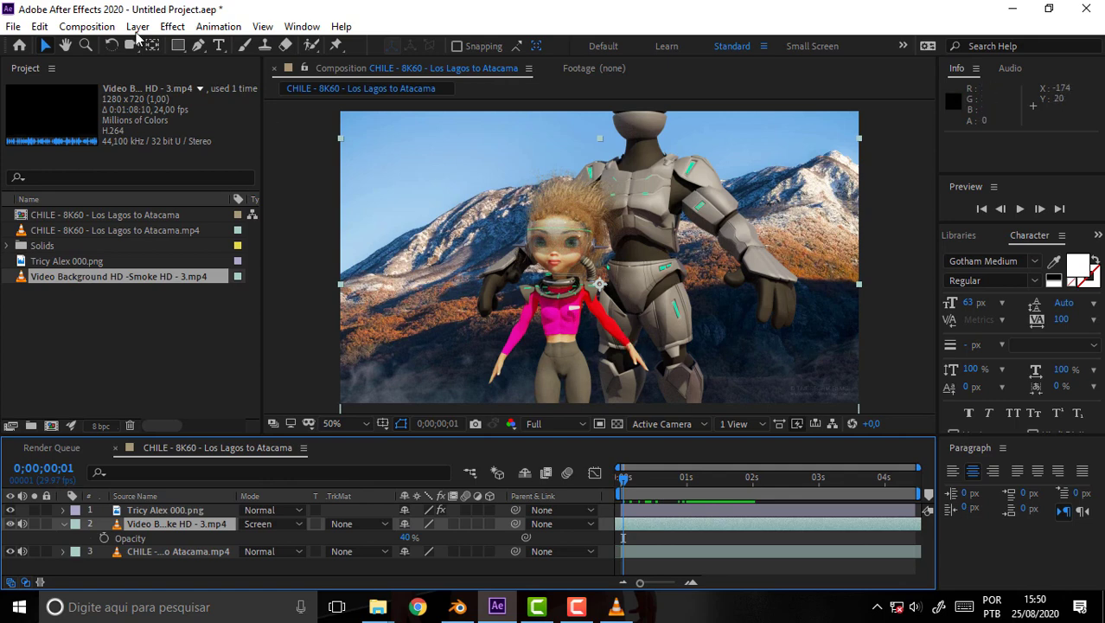
- Select the smoke, Tricy Alex and mountain layers and apply RG VFX Supercomp
{"action": "left_click", "coordinate": [63, 524]}
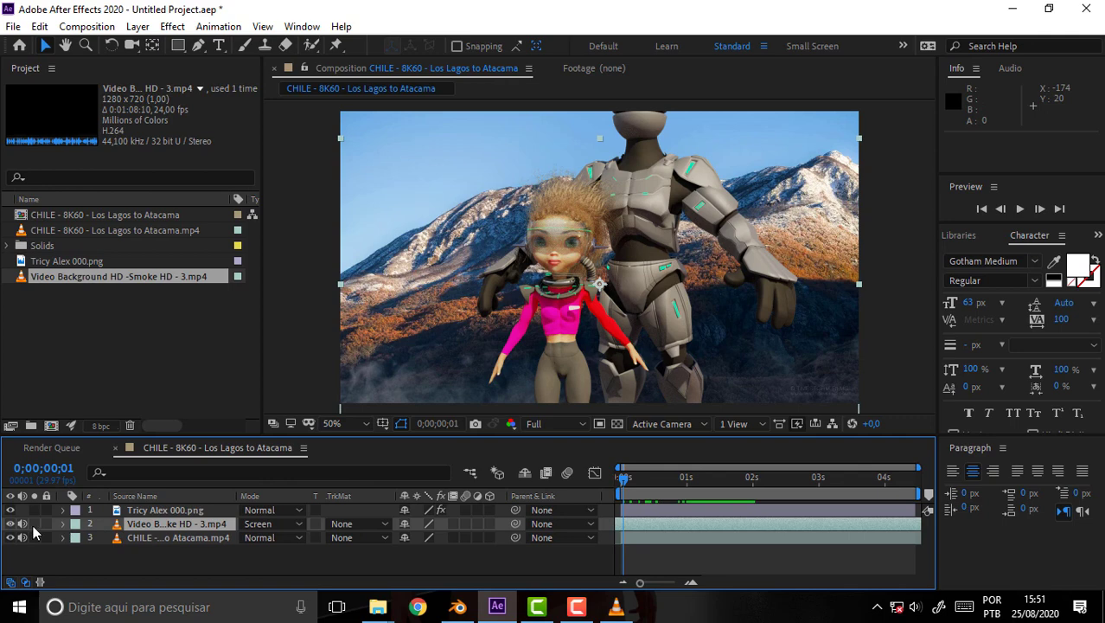
{"action": "left_click", "coordinate": [156, 511], "text": "ctrl"}
{"action": "left_click", "coordinate": [160, 538], "text": "ctrl"}
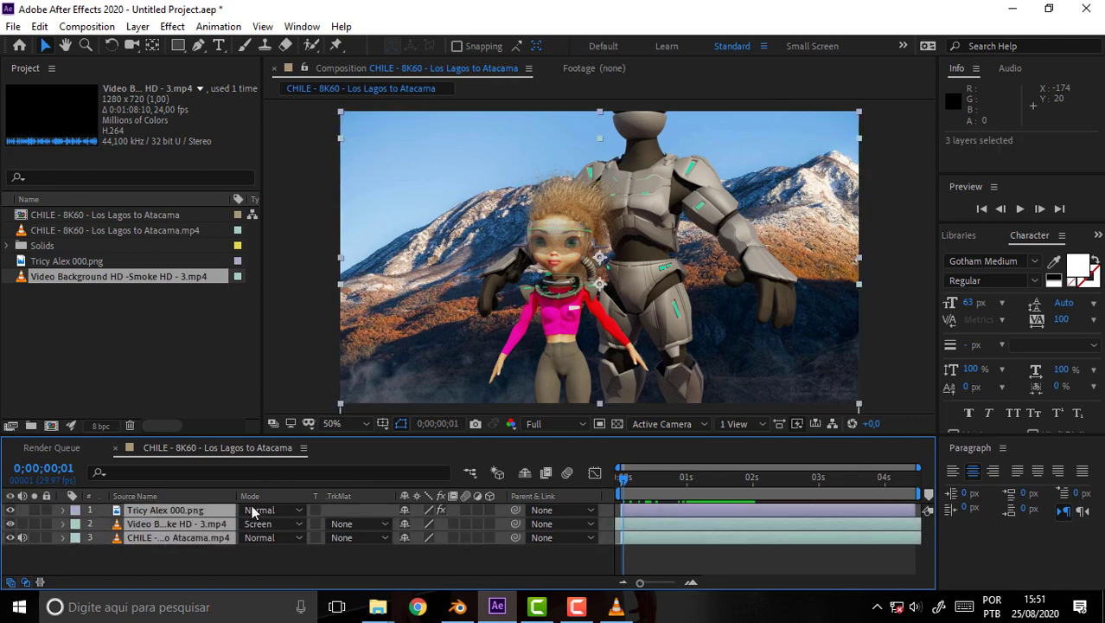
{"action": "left_click", "coordinate": [173, 27]}
{"action": "mouse_move", "coordinate": [248, 400]}
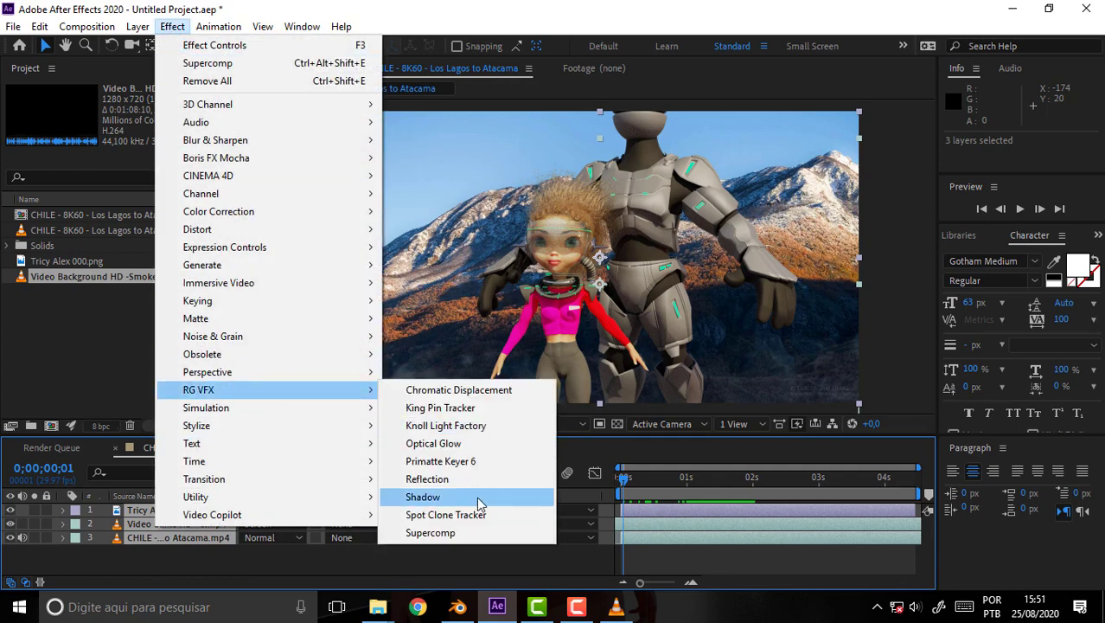
{"action": "left_click", "coordinate": [478, 531]}
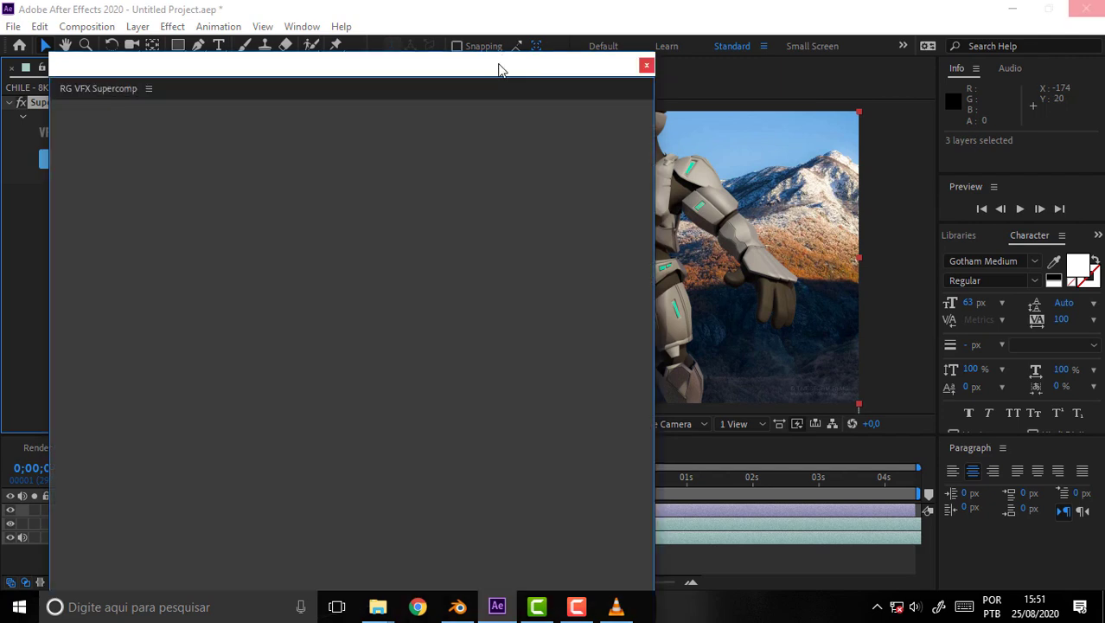
- Reopen the Supercomp panel and position its window beside the composition
{"action": "left_click_drag", "start_coordinate": [499, 70], "coordinate": [414, 232]}
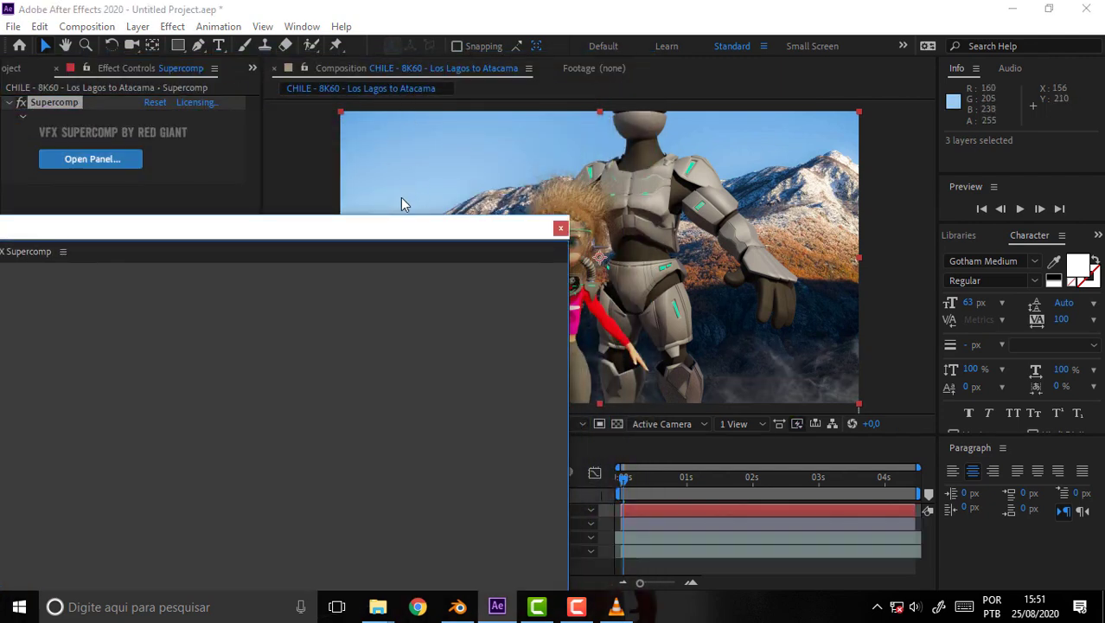
{"action": "mouse_move", "coordinate": [365, 232]}
{"action": "left_mouse_down"}
{"action": "mouse_move", "coordinate": [378, 161]}
{"action": "mouse_move", "coordinate": [430, 55]}
{"action": "mouse_move", "coordinate": [435, 102]}
{"action": "left_mouse_up"}
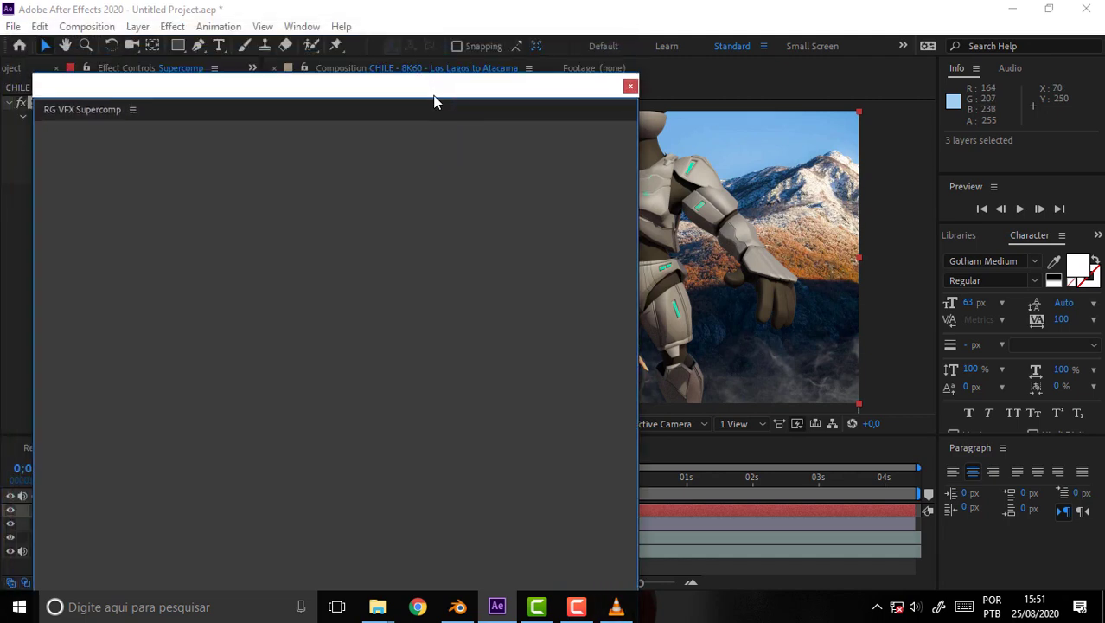
{"action": "left_click", "coordinate": [632, 88]}
{"action": "left_click", "coordinate": [92, 161]}
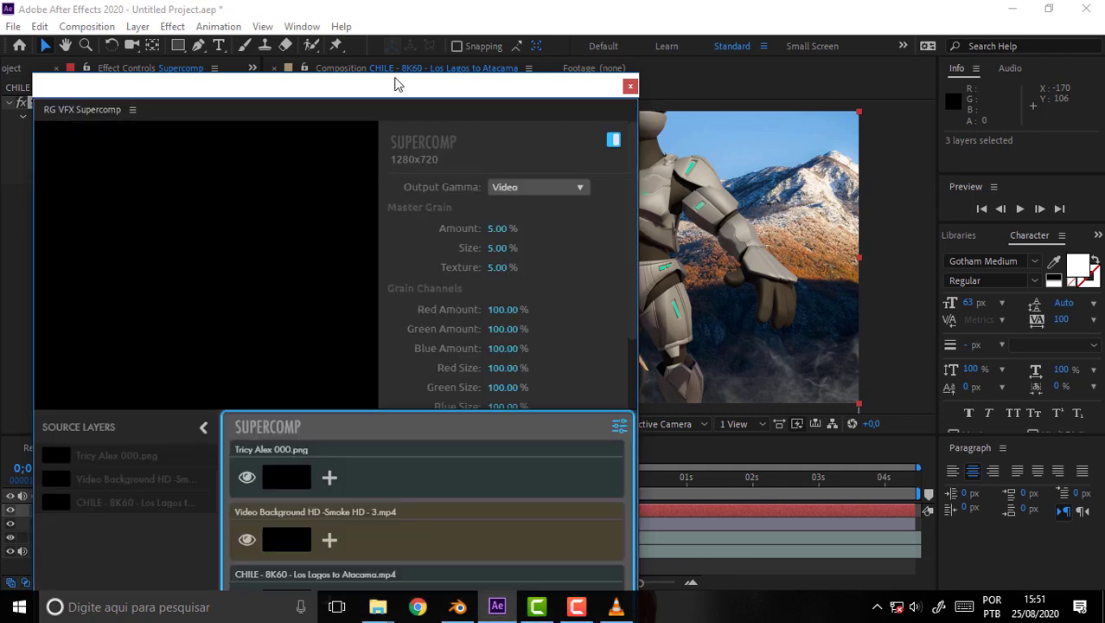
{"action": "left_click_drag", "start_coordinate": [397, 87], "coordinate": [355, 59]}
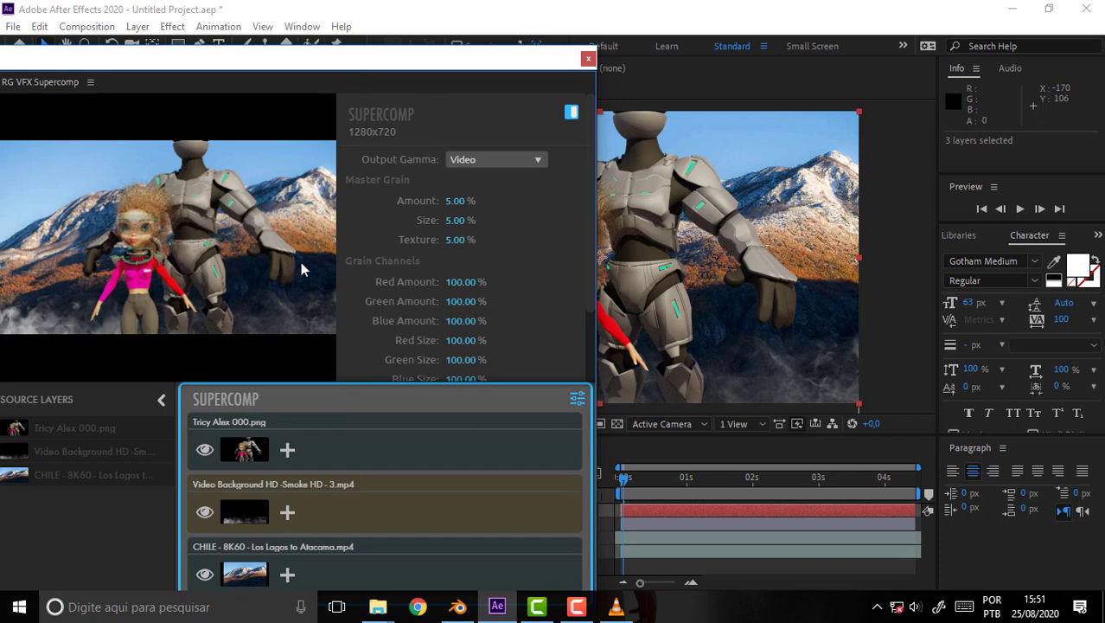
{"action": "left_click_drag", "start_coordinate": [472, 66], "coordinate": [574, 42]}
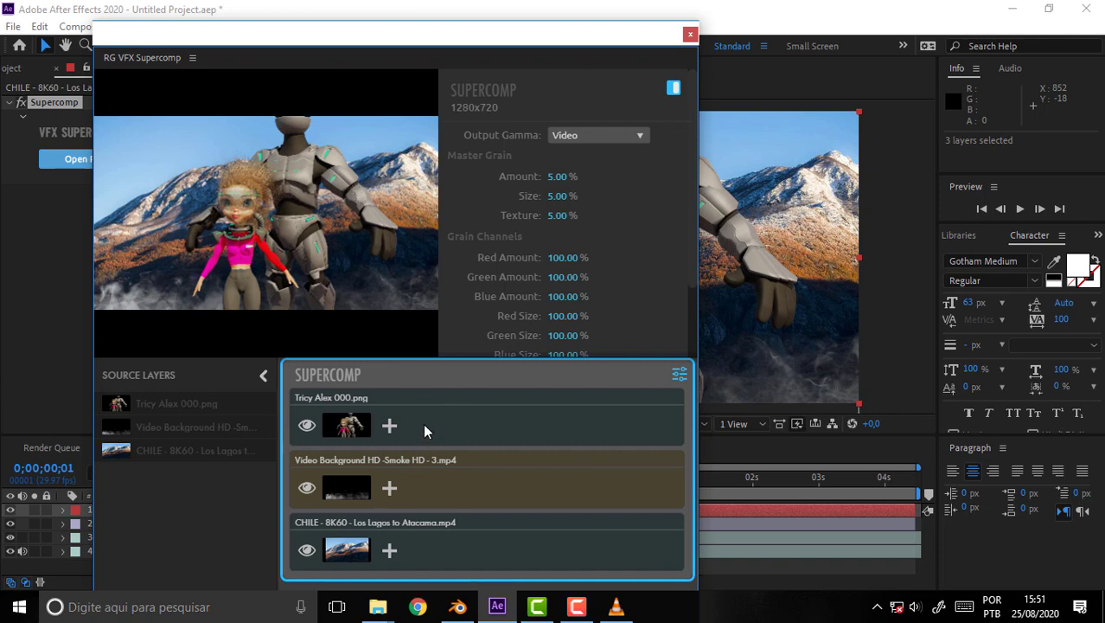
- Add Edge Erode to the Tricy Alex layer and scrub its Amount to about 64.40%
{"action": "left_click", "coordinate": [401, 428]}
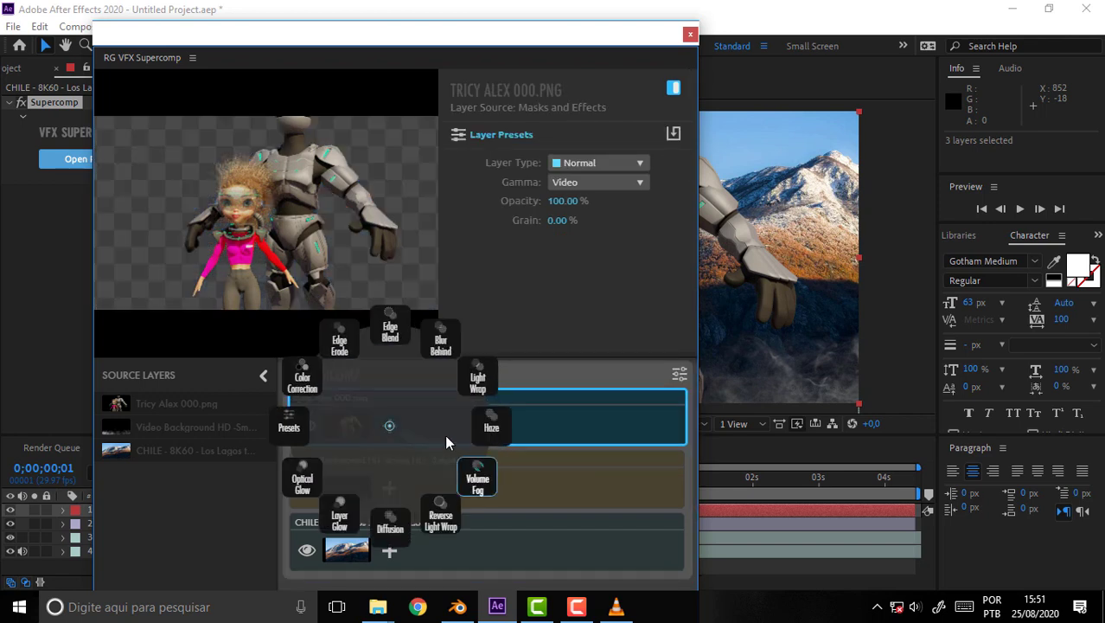
{"action": "left_click", "coordinate": [340, 346]}
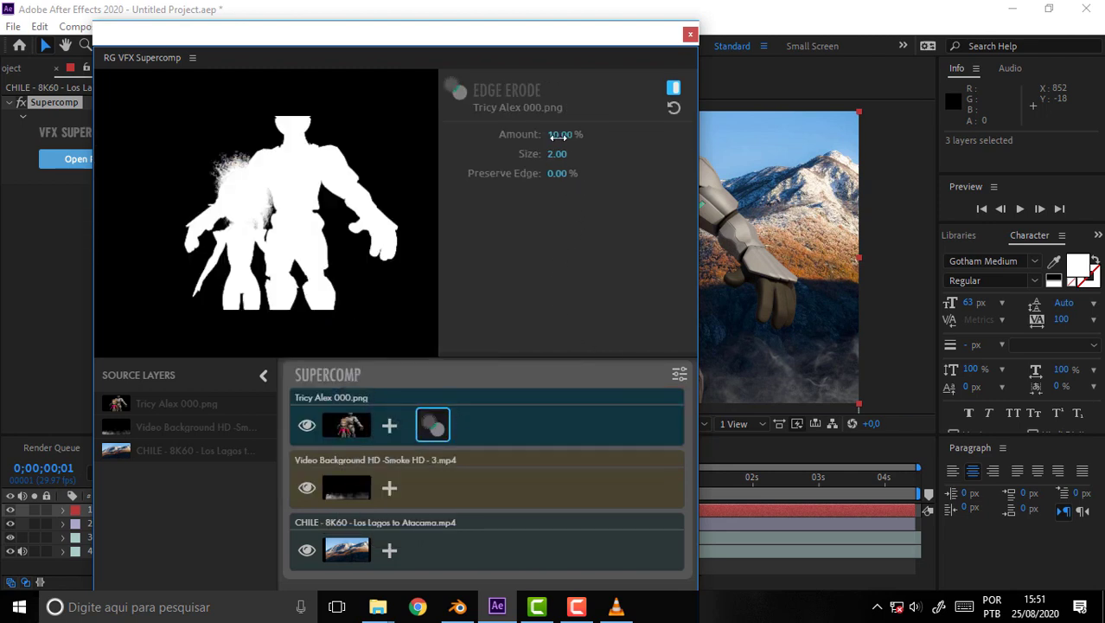
{"action": "left_click_drag", "start_coordinate": [562, 42], "coordinate": [370, 55]}
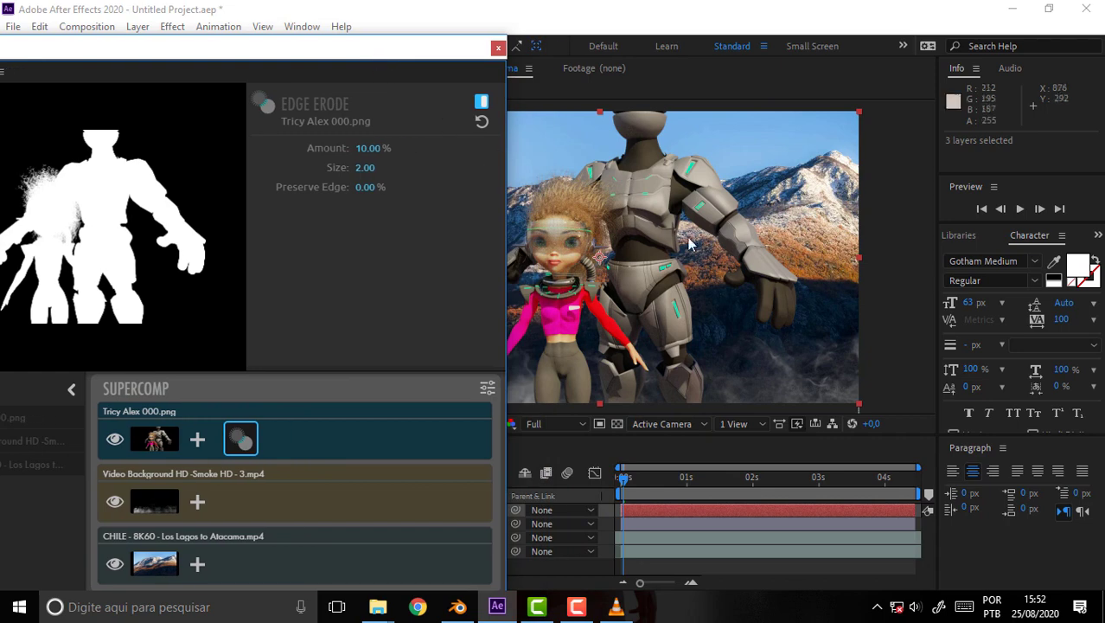
{"action": "scroll", "coordinate": [708, 277], "scroll_direction": "up", "scroll_amount": 3}
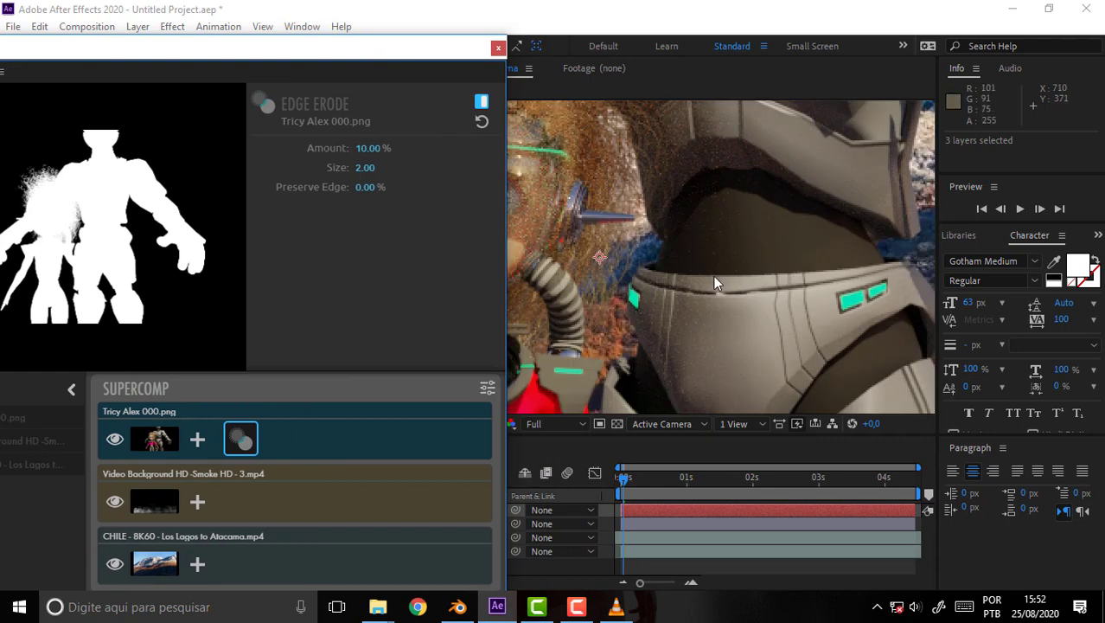
{"action": "scroll", "coordinate": [713, 276], "scroll_direction": "down", "scroll_amount": 3}
{"action": "scroll", "coordinate": [714, 277], "scroll_direction": "up", "scroll_amount": 2}
{"action": "left_click_drag", "start_coordinate": [714, 277], "coordinate": [687, 285]}
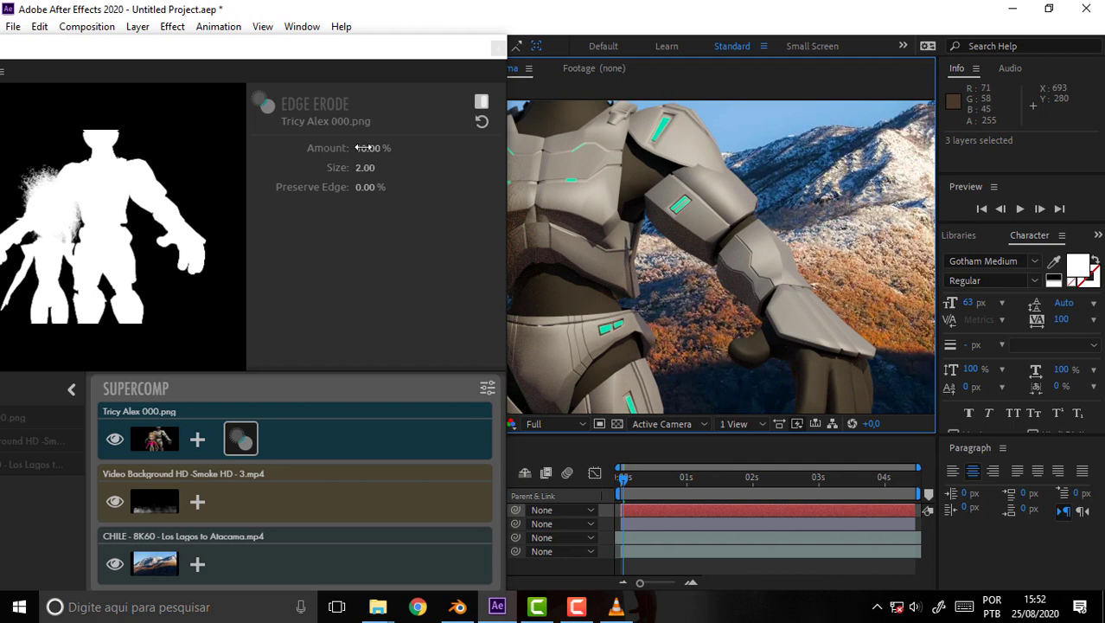
{"action": "left_click_drag", "start_coordinate": [364, 148], "coordinate": [397, 148]}
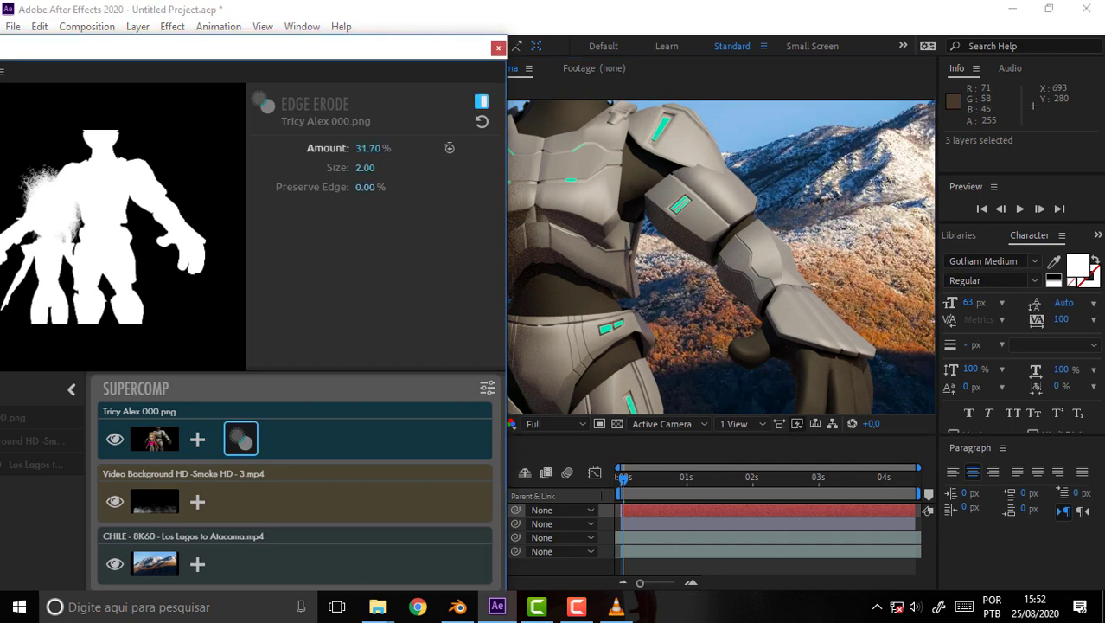
{"action": "mouse_move", "coordinate": [449, 148]}
{"action": "left_mouse_down"}
{"action": "mouse_move", "coordinate": [386, 185]}
{"action": "mouse_move", "coordinate": [449, 166]}
{"action": "left_mouse_up"}
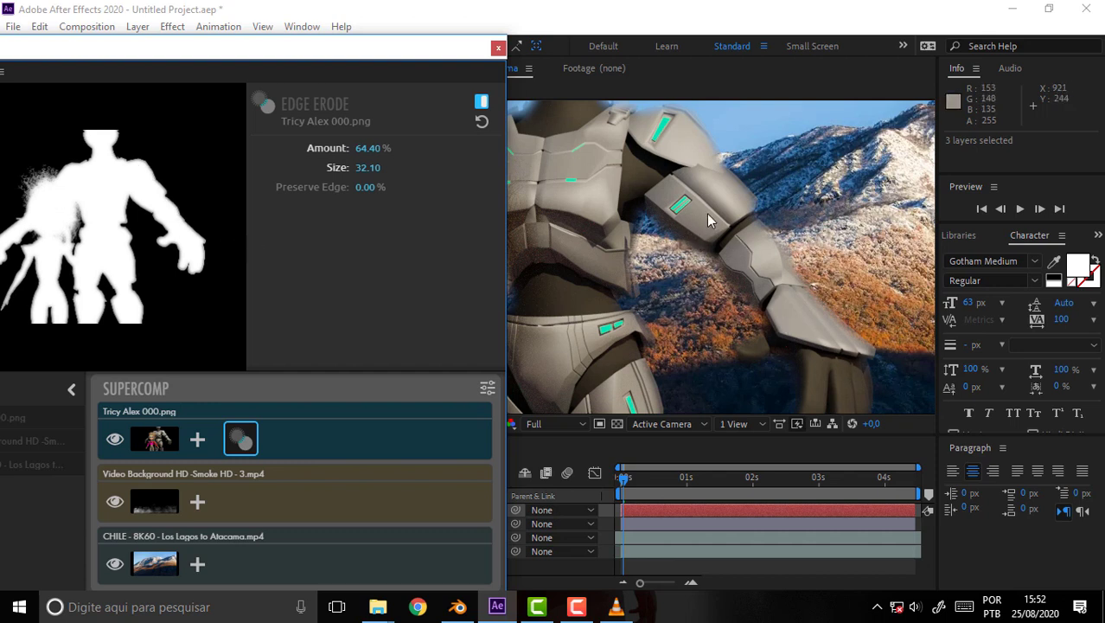
- Set Edge Erode Size to 5.00 and reset Amount to 0% before re-entering it
{"action": "scroll", "coordinate": [706, 214], "scroll_direction": "down", "scroll_amount": 2}
{"action": "scroll", "coordinate": [707, 220], "scroll_direction": "up", "scroll_amount": 2}
{"action": "left_click", "coordinate": [366, 167]}
{"action": "type", "text": "5"}
{"action": "key", "text": "Return"}
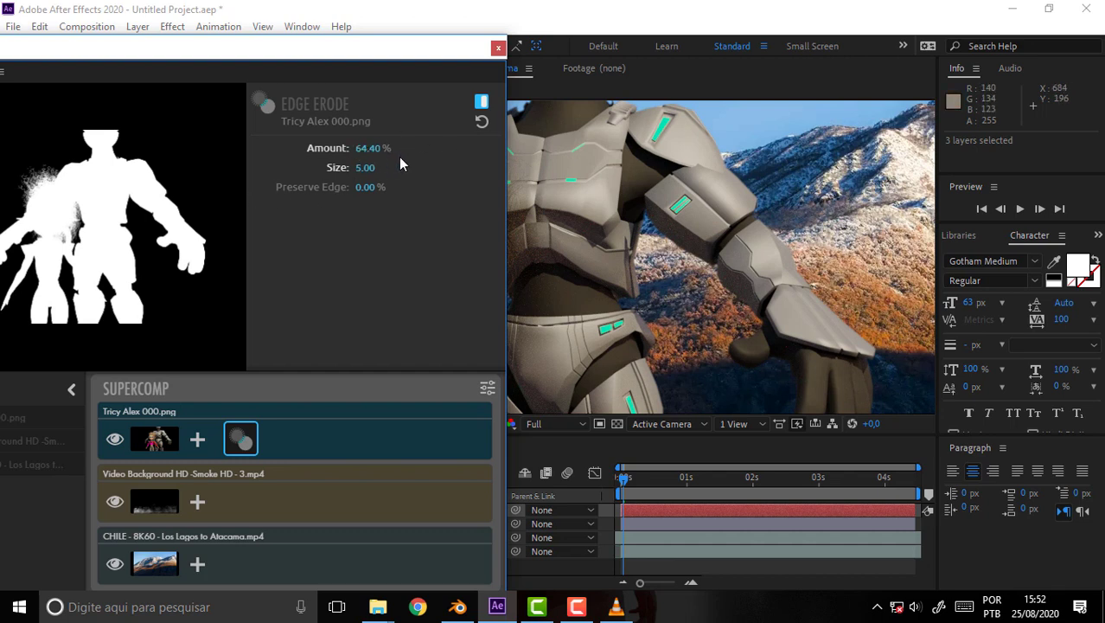
{"action": "left_click", "coordinate": [367, 148]}
{"action": "type", "text": "0"}
{"action": "key", "text": "Return"}
{"action": "left_click", "coordinate": [366, 148]}
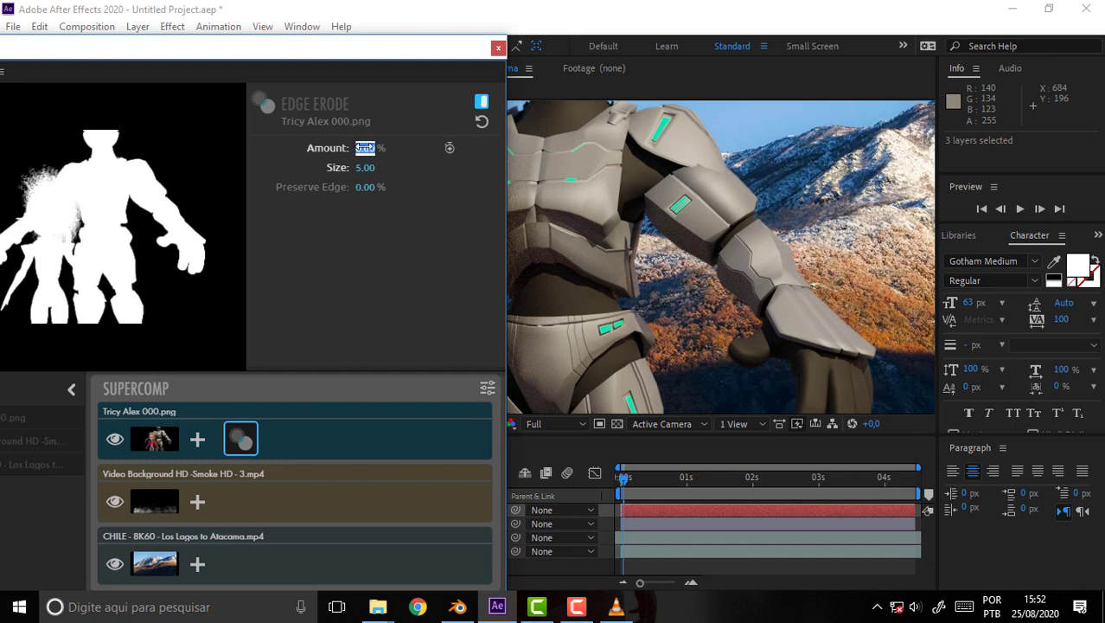
{"action": "type", "text": "65"}
{"action": "key", "text": "Return"}
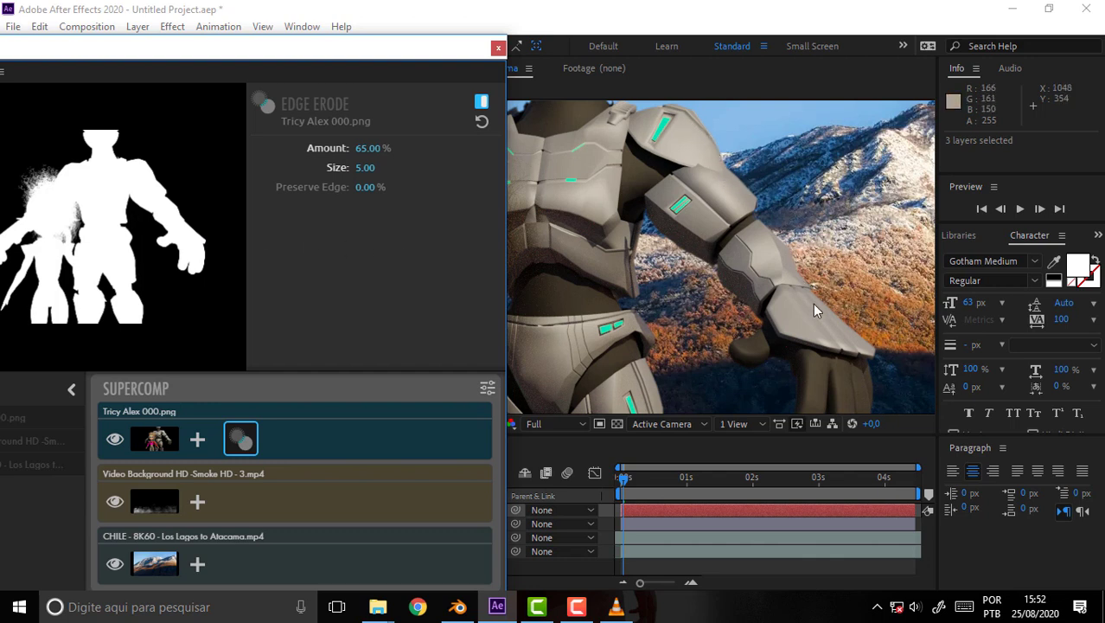
{"action": "scroll", "coordinate": [701, 212], "scroll_direction": "down", "scroll_amount": 1}
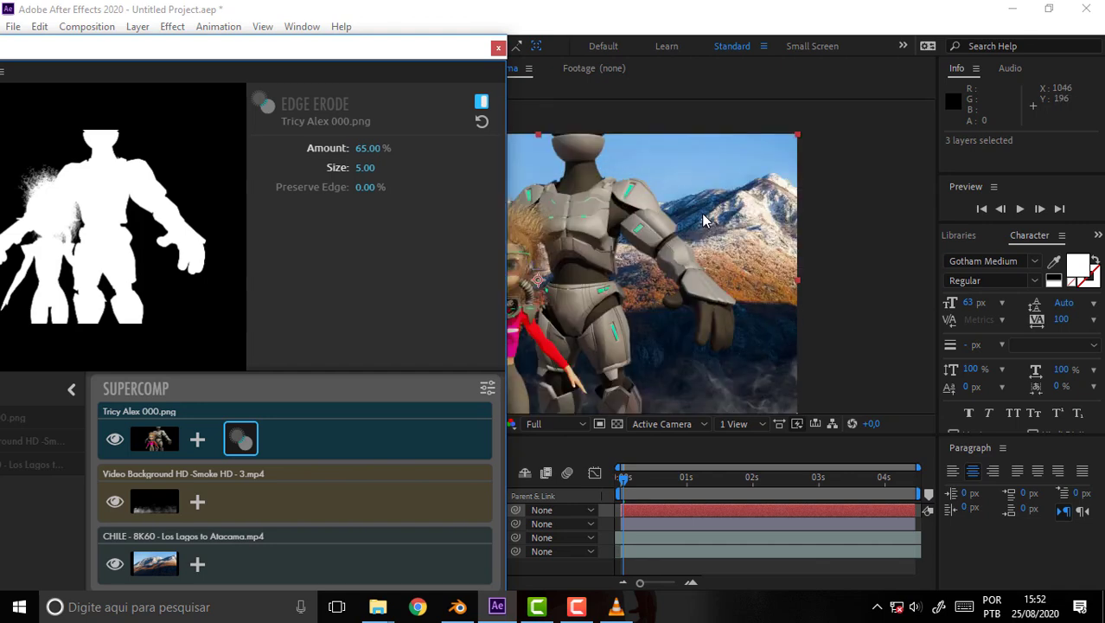
{"action": "scroll", "coordinate": [701, 213], "scroll_direction": "up", "scroll_amount": 1}
- Inspect the girl's and robot's edges, then show the effects available for Tricy Alex
{"action": "mouse_move", "coordinate": [701, 213]}
{"action": "left_mouse_down"}
{"action": "mouse_move", "coordinate": [779, 203]}
{"action": "mouse_move", "coordinate": [719, 320]}
{"action": "left_mouse_up"}
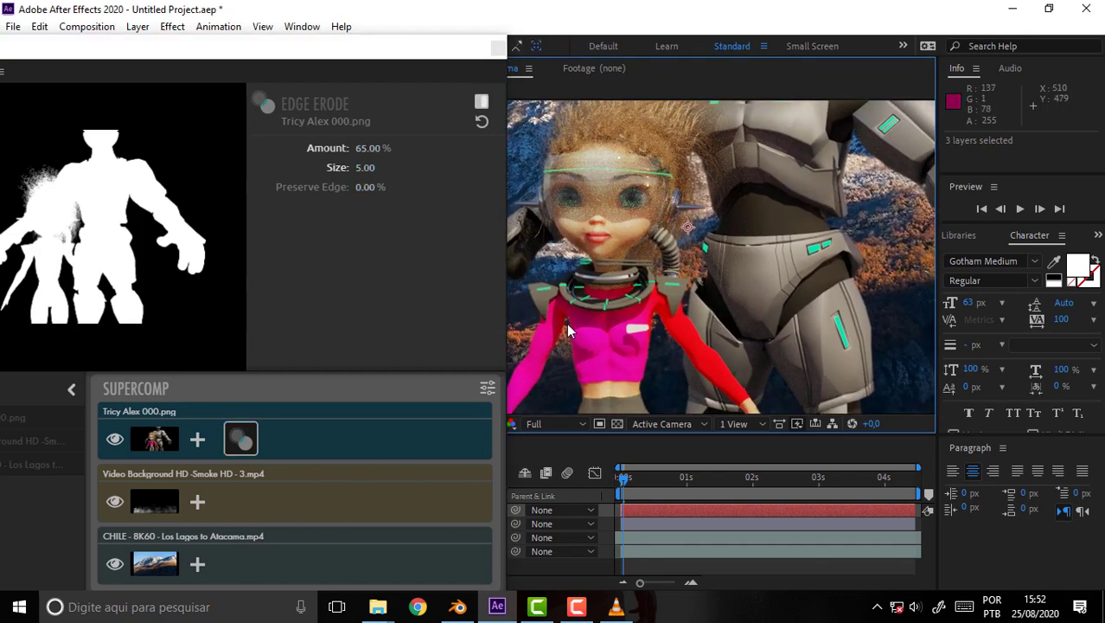
{"action": "scroll", "coordinate": [711, 275], "scroll_direction": "down", "scroll_amount": 3}
{"action": "scroll", "coordinate": [712, 275], "scroll_direction": "up", "scroll_amount": 6}
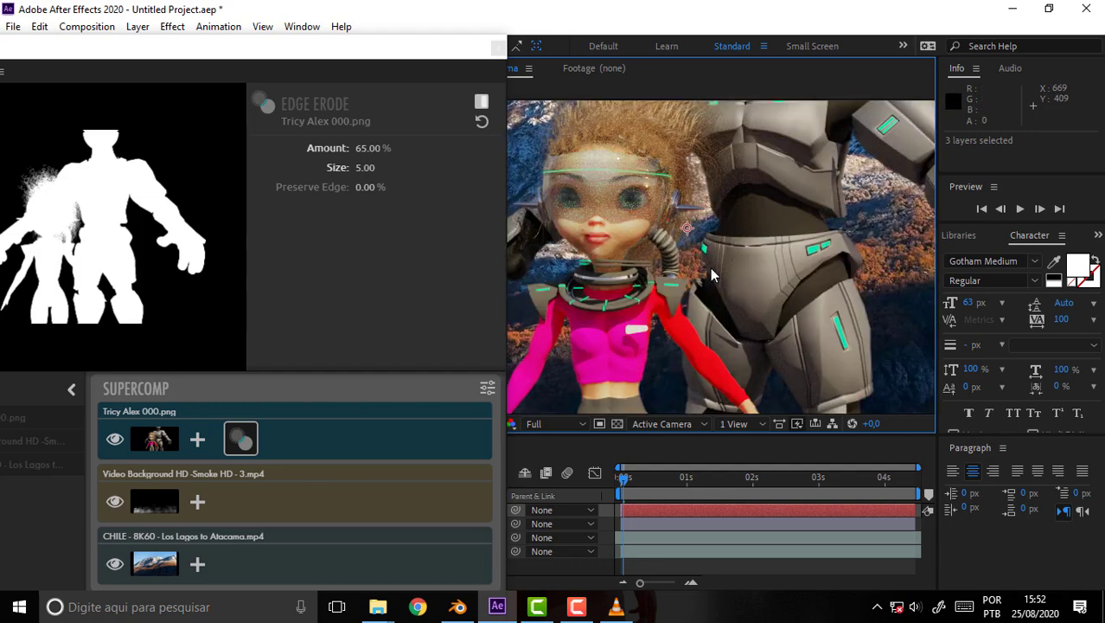
{"action": "left_click_drag", "start_coordinate": [711, 275], "coordinate": [620, 275]}
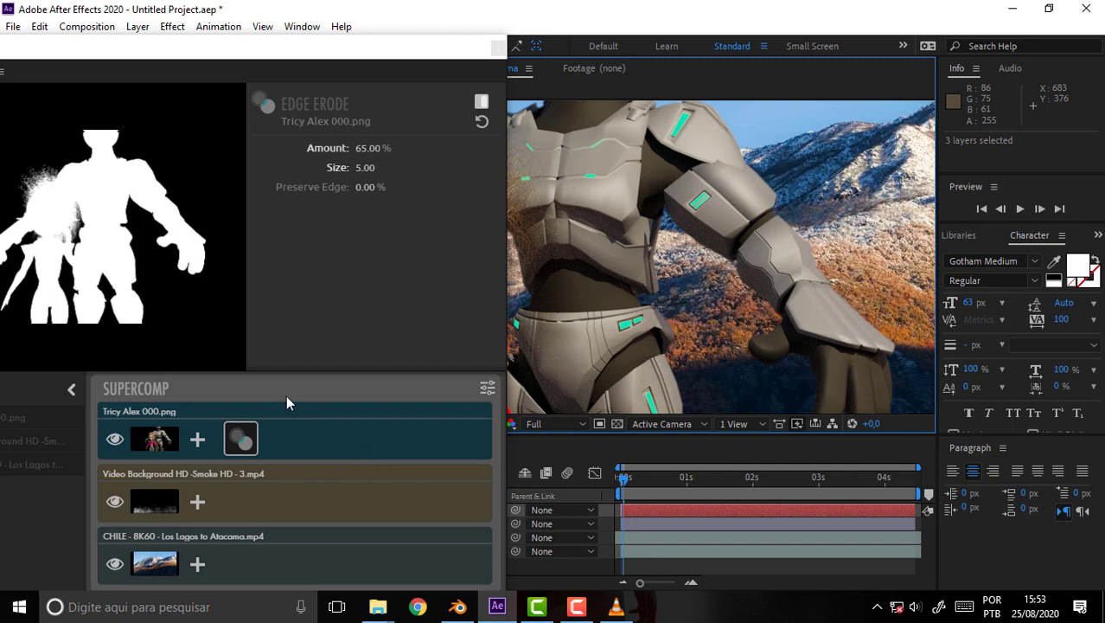
{"action": "left_click", "coordinate": [197, 440]}
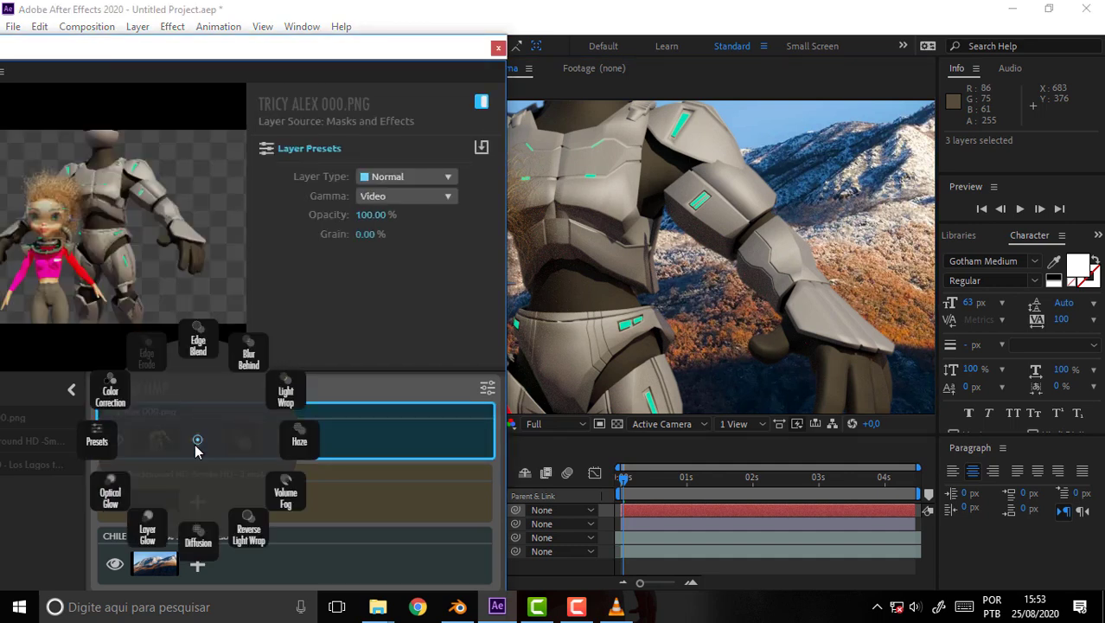
- Add a Light Wrap effect to the Tricy Alex 000.png layer in Supercomp
{"action": "left_click", "coordinate": [248, 536]}
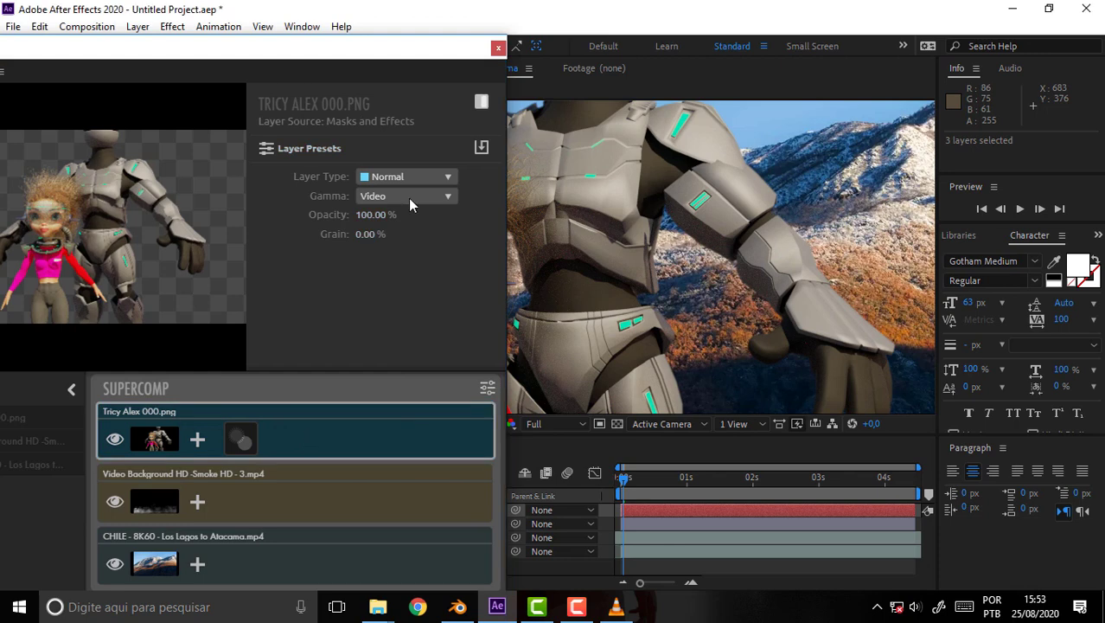
{"action": "left_click_drag", "start_coordinate": [361, 60], "coordinate": [395, 39]}
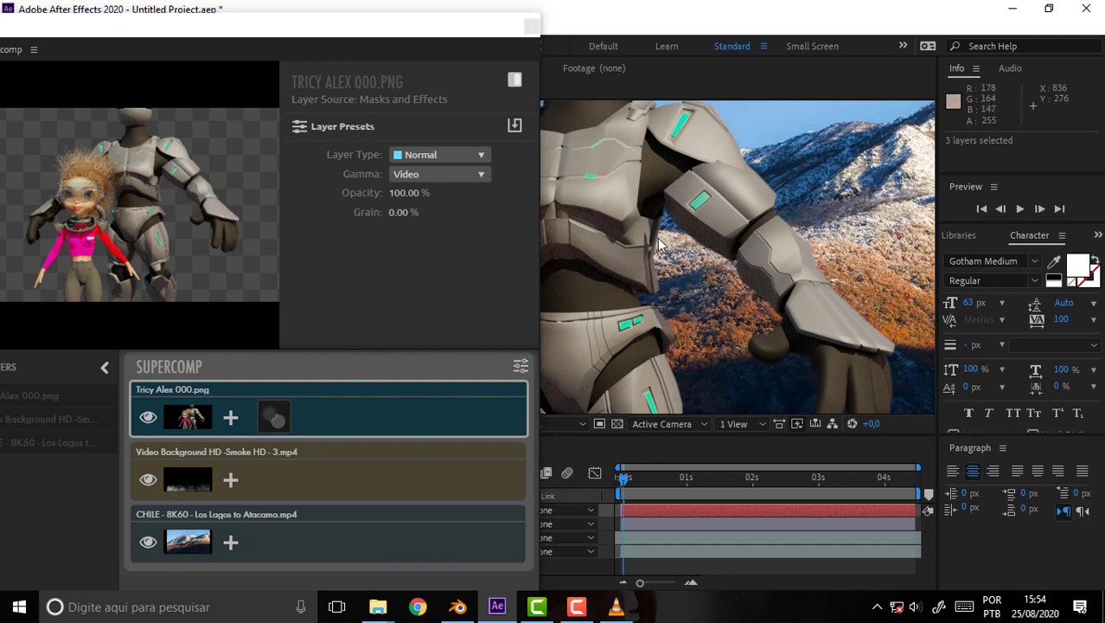
{"action": "left_click", "coordinate": [230, 418]}
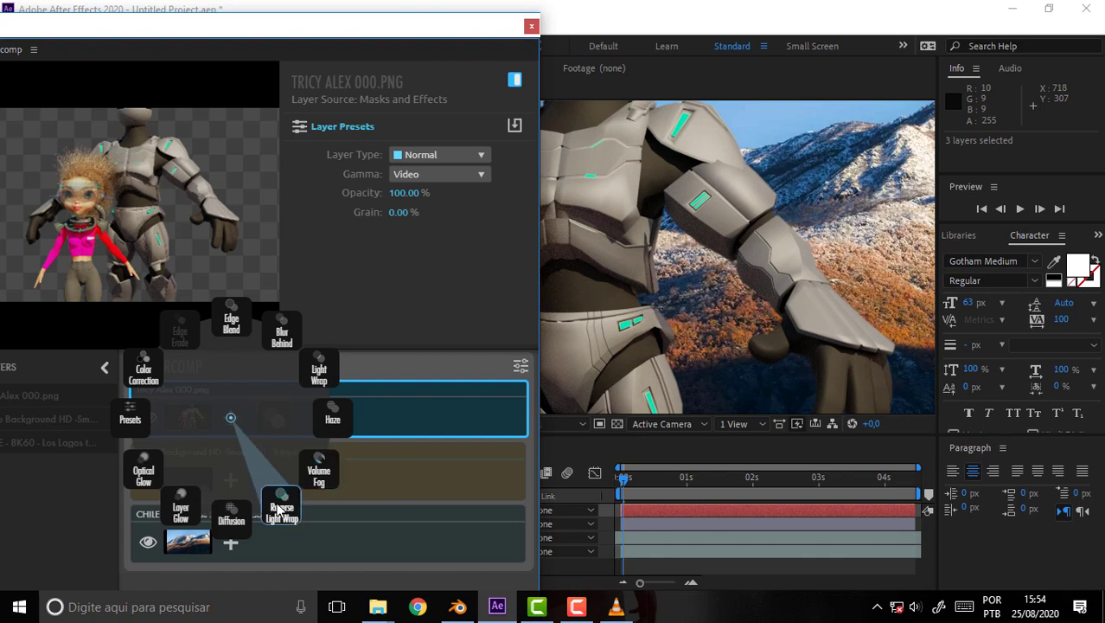
{"action": "left_click", "coordinate": [316, 371]}
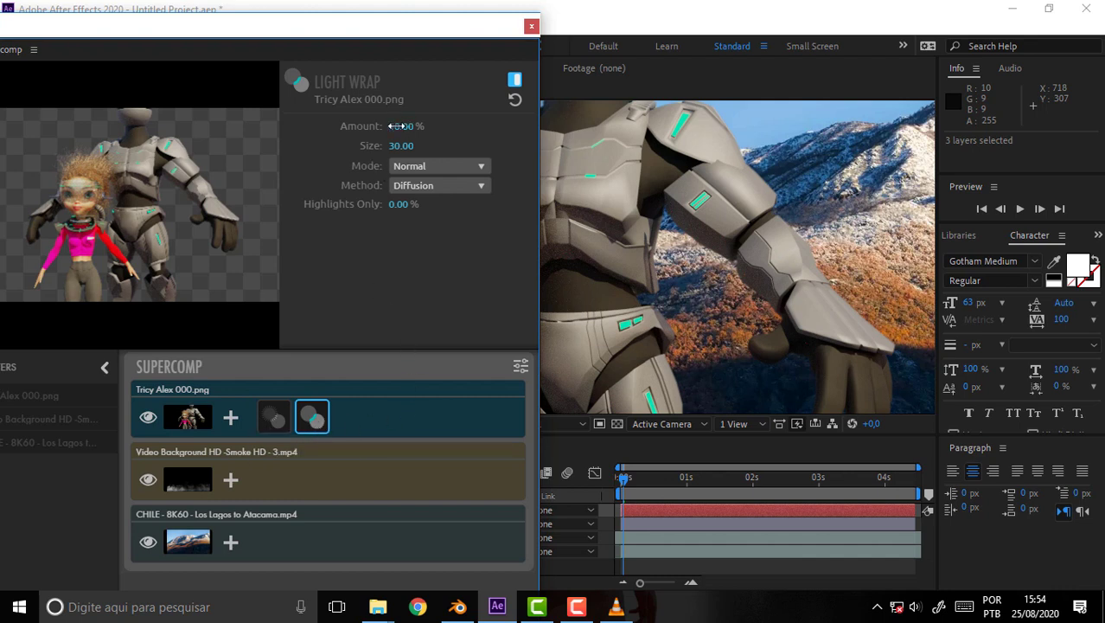
- Set Light Wrap Amount to 37.40% and Size to 49.10
{"action": "left_click_drag", "start_coordinate": [399, 125], "coordinate": [483, 125]}
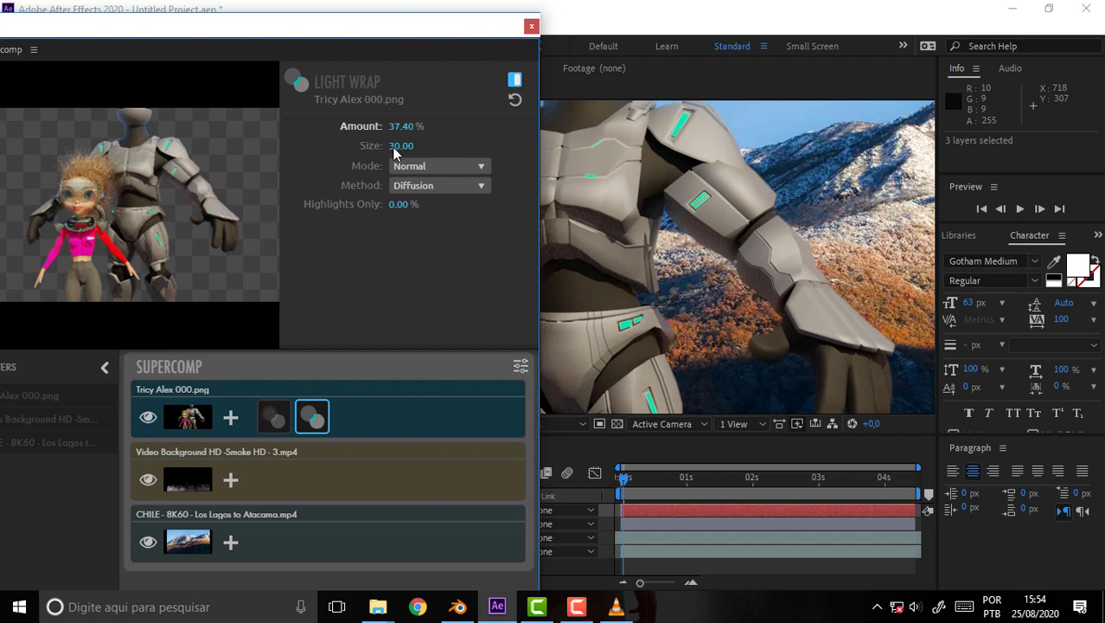
{"action": "left_click_drag", "start_coordinate": [394, 150], "coordinate": [483, 145]}
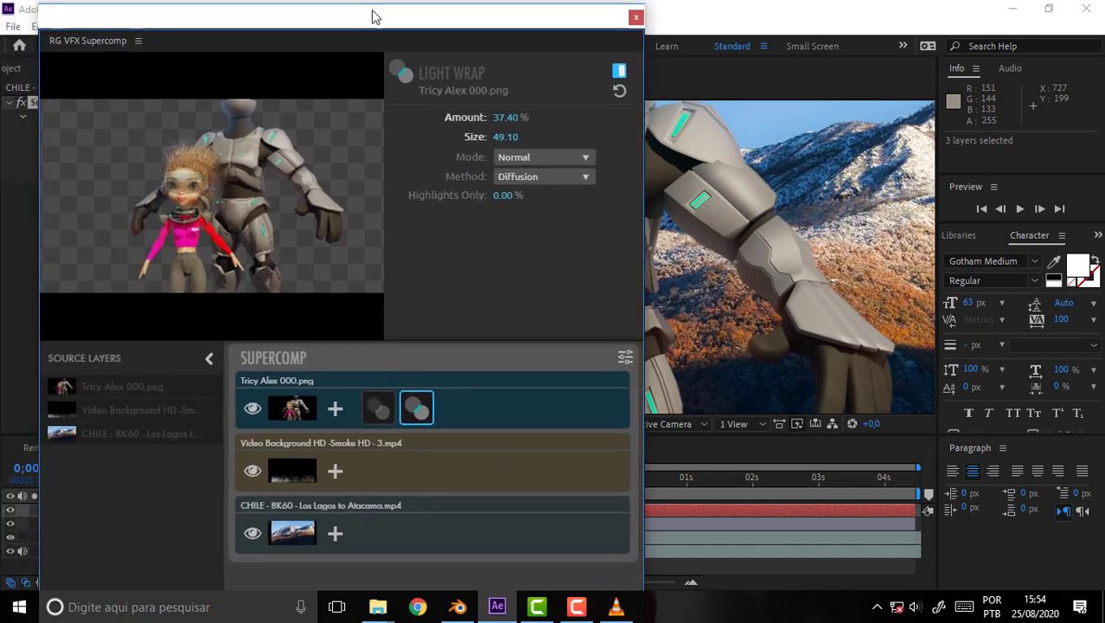
{"action": "left_click_drag", "start_coordinate": [268, 24], "coordinate": [365, 29]}
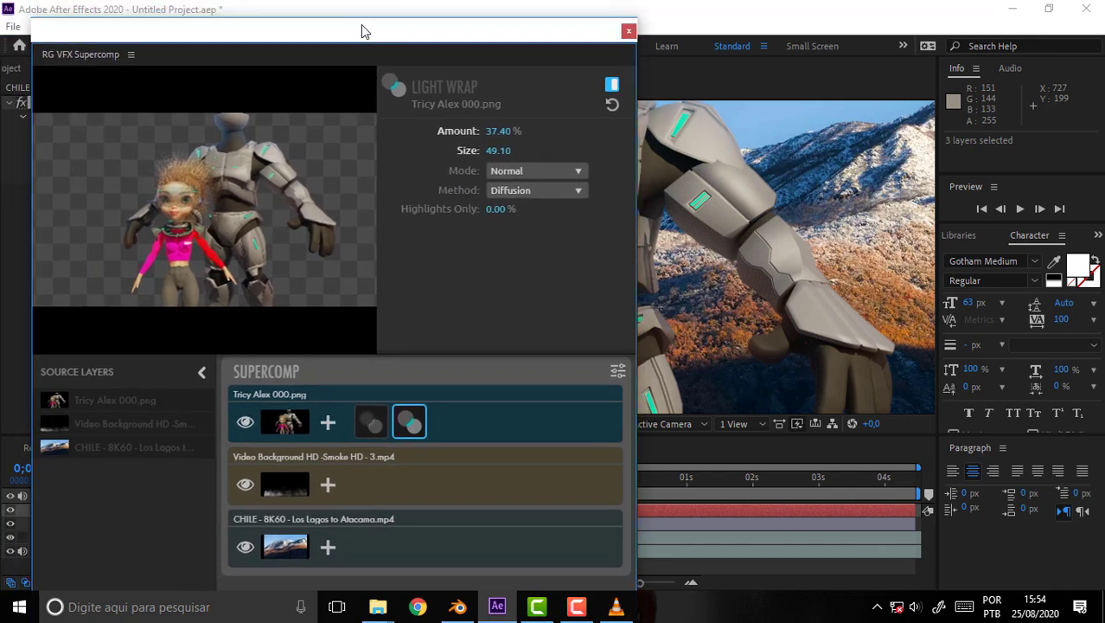
- Reset the Tricy Alex Light Wrap Amount to 0%, then set it to 50%
{"action": "left_click", "coordinate": [502, 131]}
{"action": "type", "text": "0"}
{"action": "key", "text": "Return"}
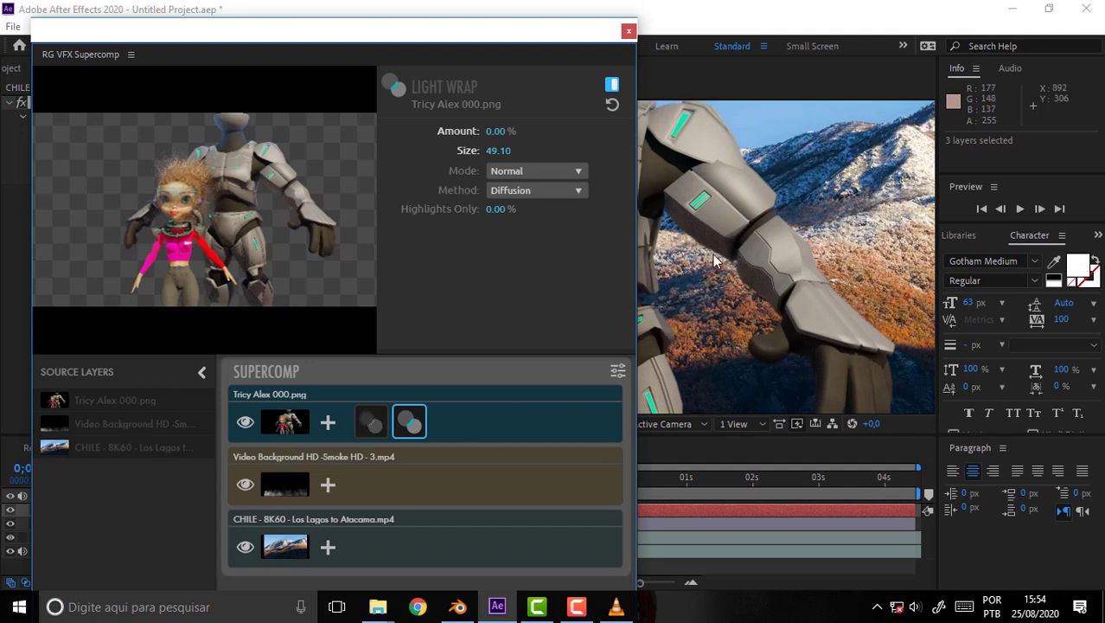
{"action": "left_click", "coordinate": [496, 131]}
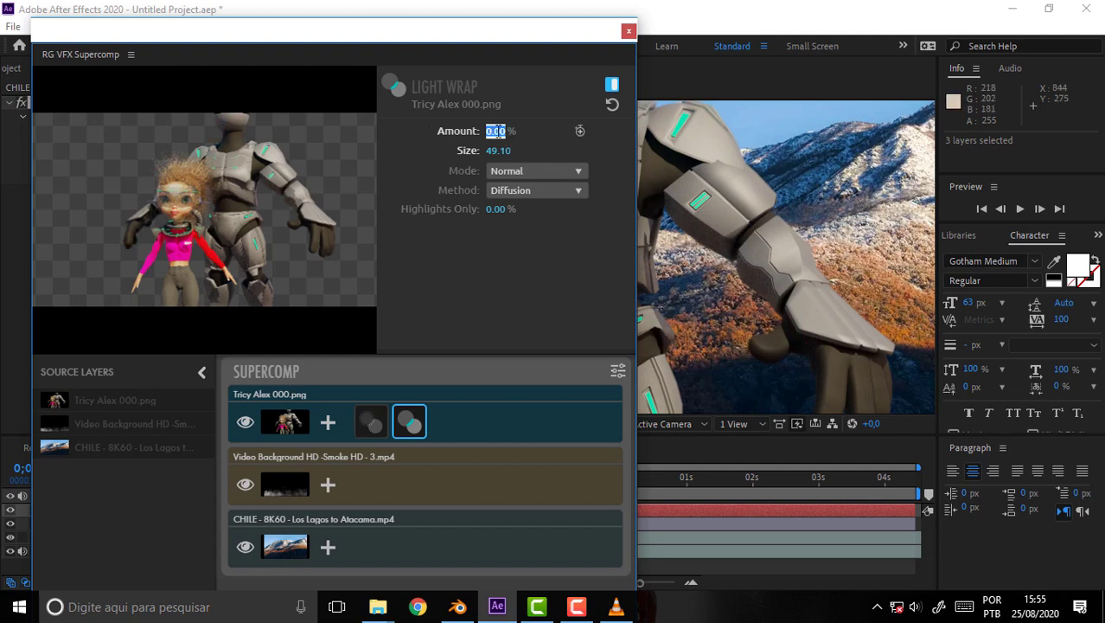
{"action": "type", "text": "50"}
{"action": "key", "text": "Return"}
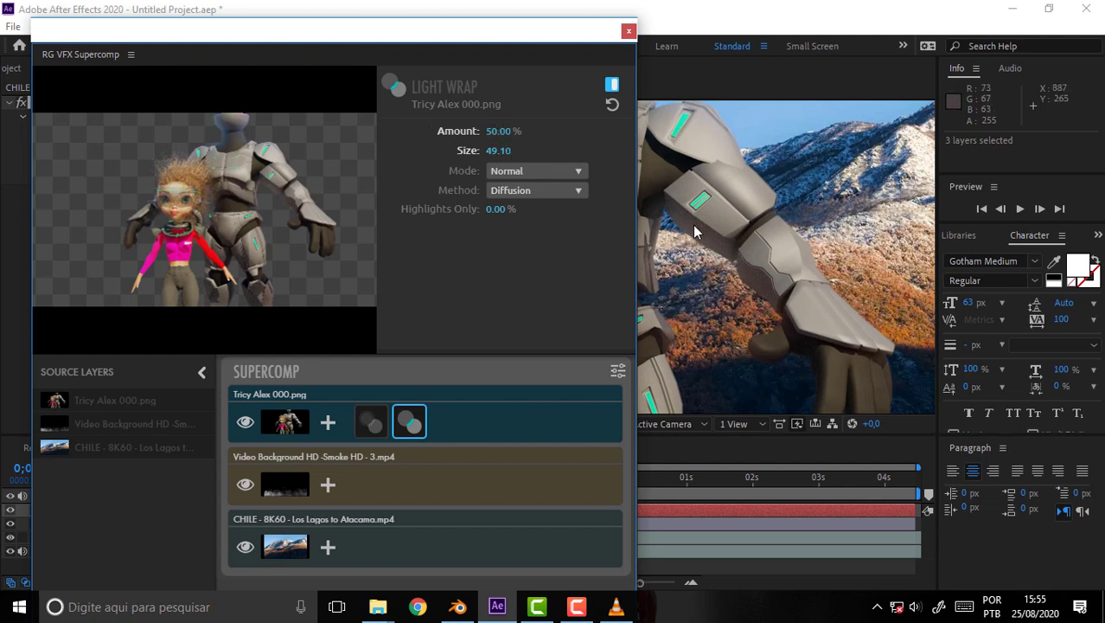
- Move the Supercomp window aside and zoom the composition to inspect the 50% light wrap
{"action": "left_click_drag", "start_coordinate": [506, 29], "coordinate": [369, 38]}
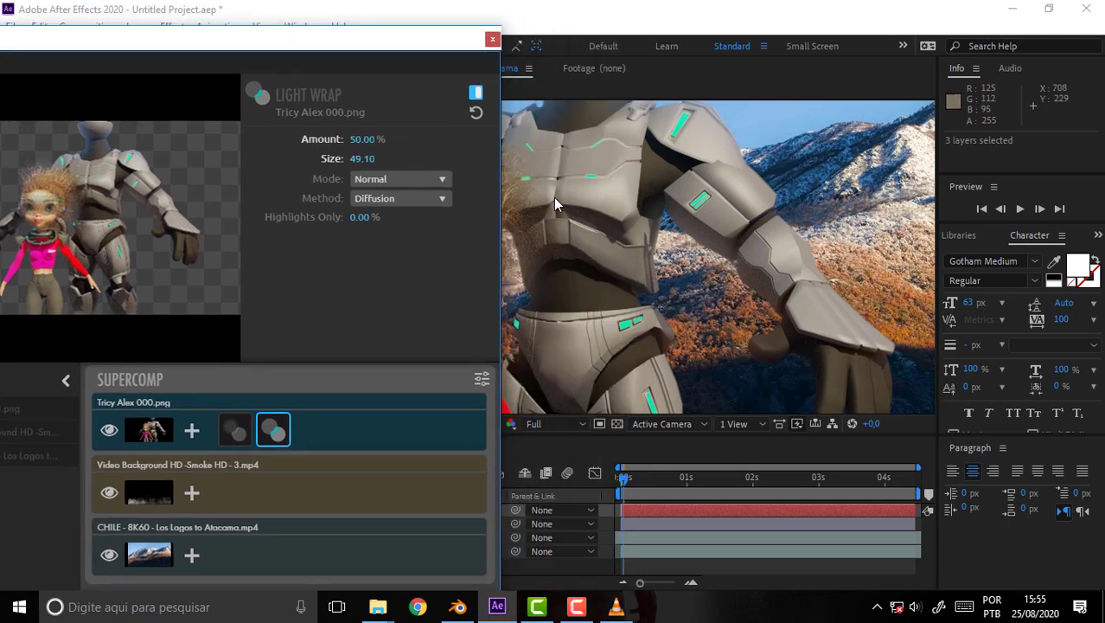
{"action": "scroll", "coordinate": [690, 155], "scroll_direction": "down", "scroll_amount": 2}
{"action": "scroll", "coordinate": [690, 155], "scroll_direction": "up", "scroll_amount": 3}
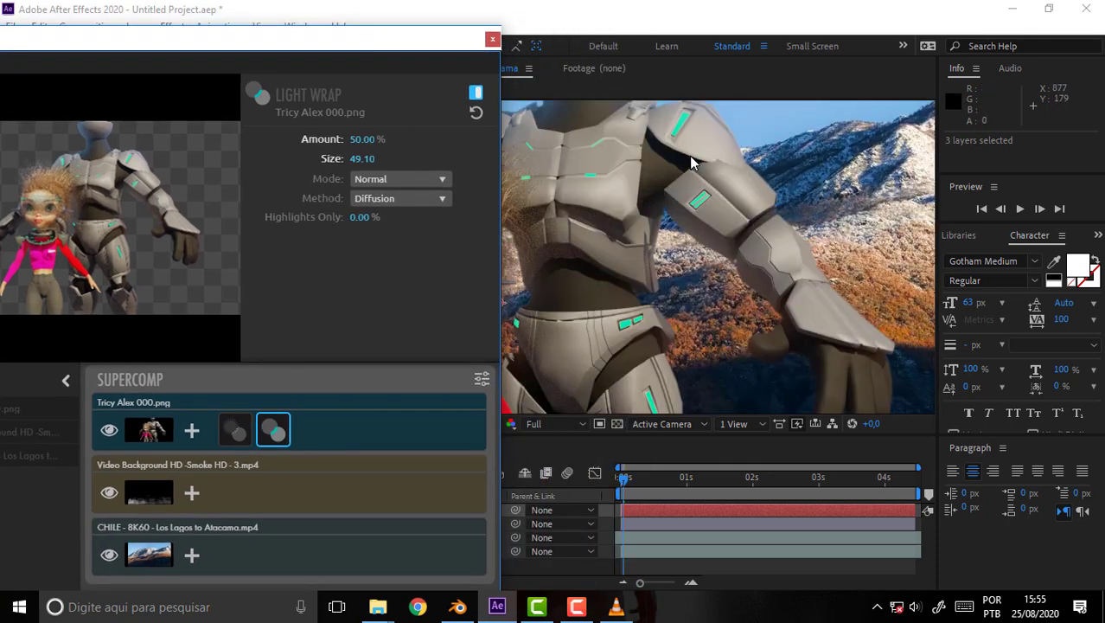
{"action": "scroll", "coordinate": [736, 164], "scroll_direction": "up", "scroll_amount": 2}
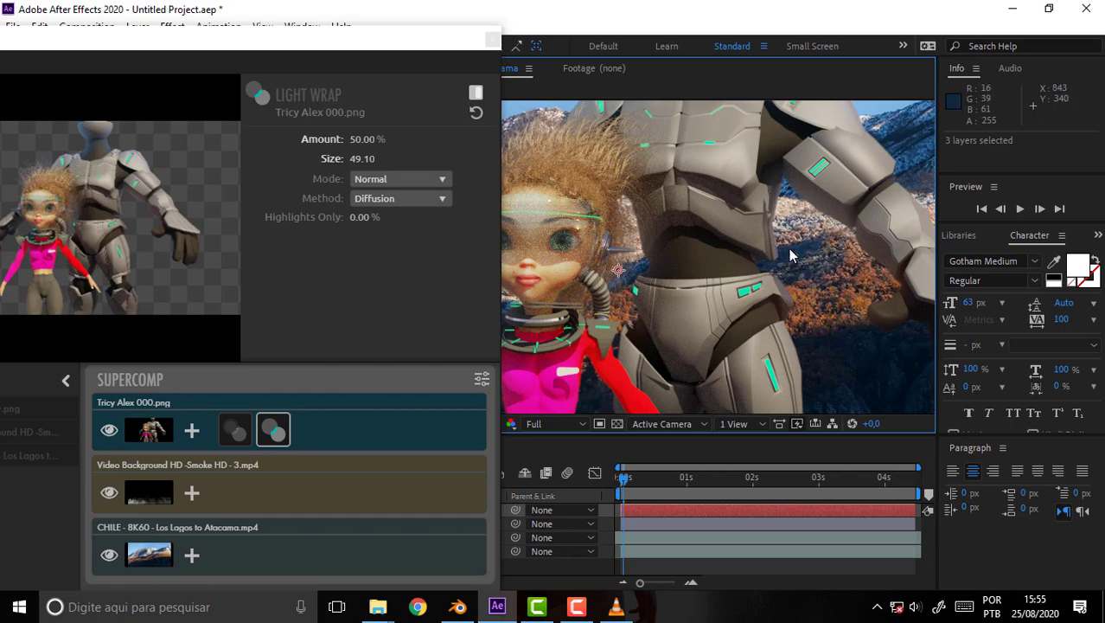
{"action": "scroll", "coordinate": [804, 223], "scroll_direction": "down", "scroll_amount": 2}
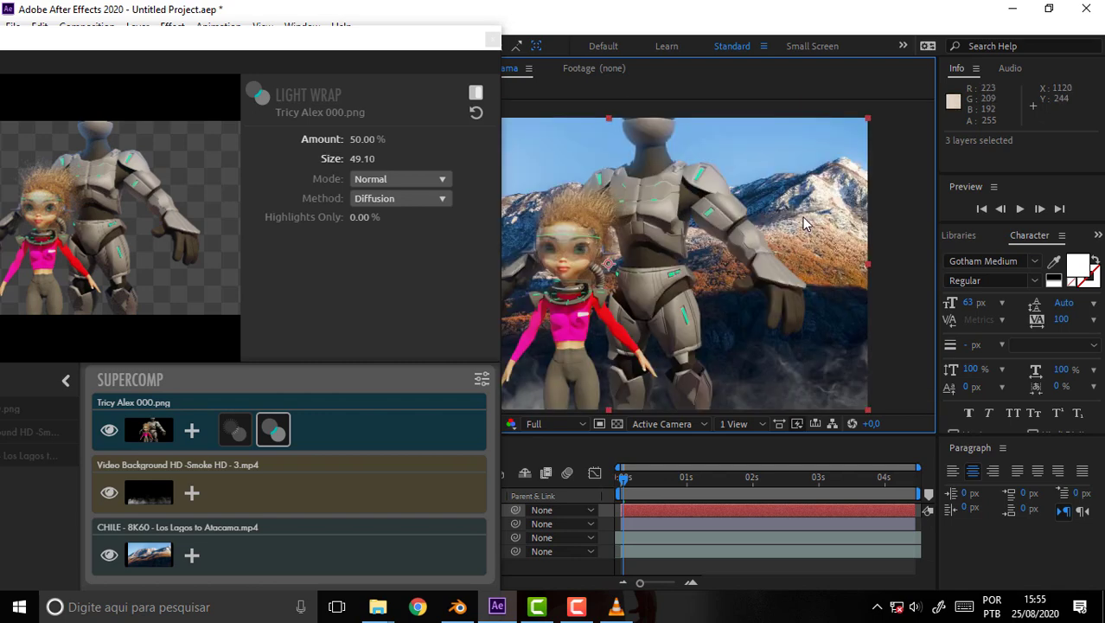
{"action": "scroll", "coordinate": [804, 223], "scroll_direction": "up", "scroll_amount": 4}
{"action": "scroll", "coordinate": [804, 223], "scroll_direction": "down", "scroll_amount": 2}
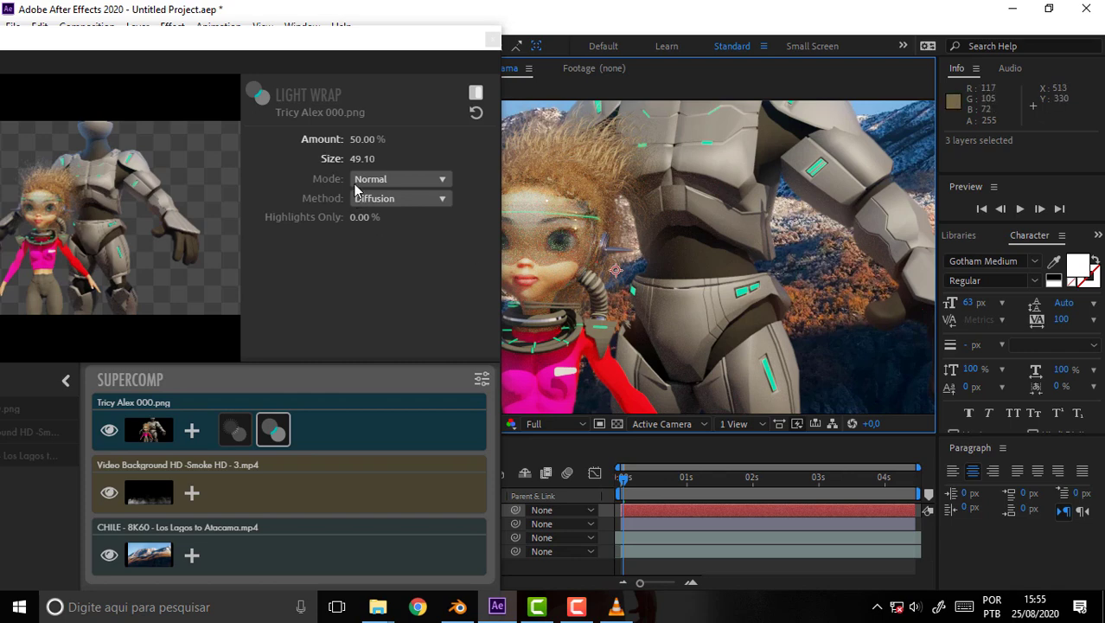
{"action": "scroll", "coordinate": [651, 169], "scroll_direction": "down", "scroll_amount": 2}
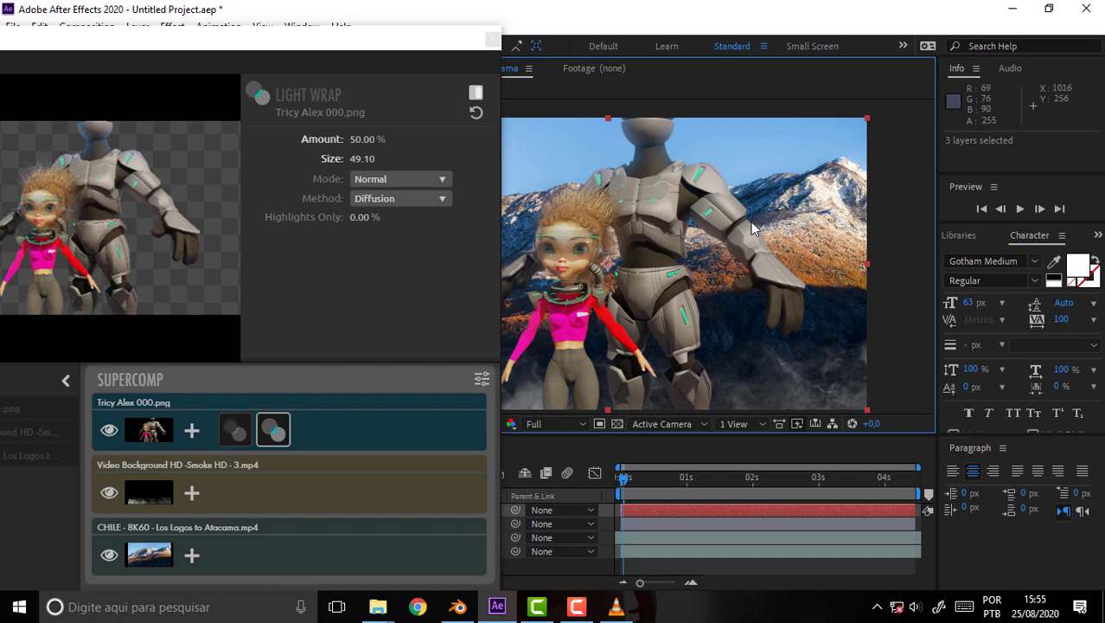
{"action": "scroll", "coordinate": [731, 219], "scroll_direction": "up", "scroll_amount": 3}
{"action": "scroll", "coordinate": [731, 219], "scroll_direction": "down", "scroll_amount": 3}
- Close the Supercomp window, select Tricy Alex 000.png and add a new solid layer
{"action": "left_click", "coordinate": [491, 40]}
{"action": "left_click", "coordinate": [173, 525]}
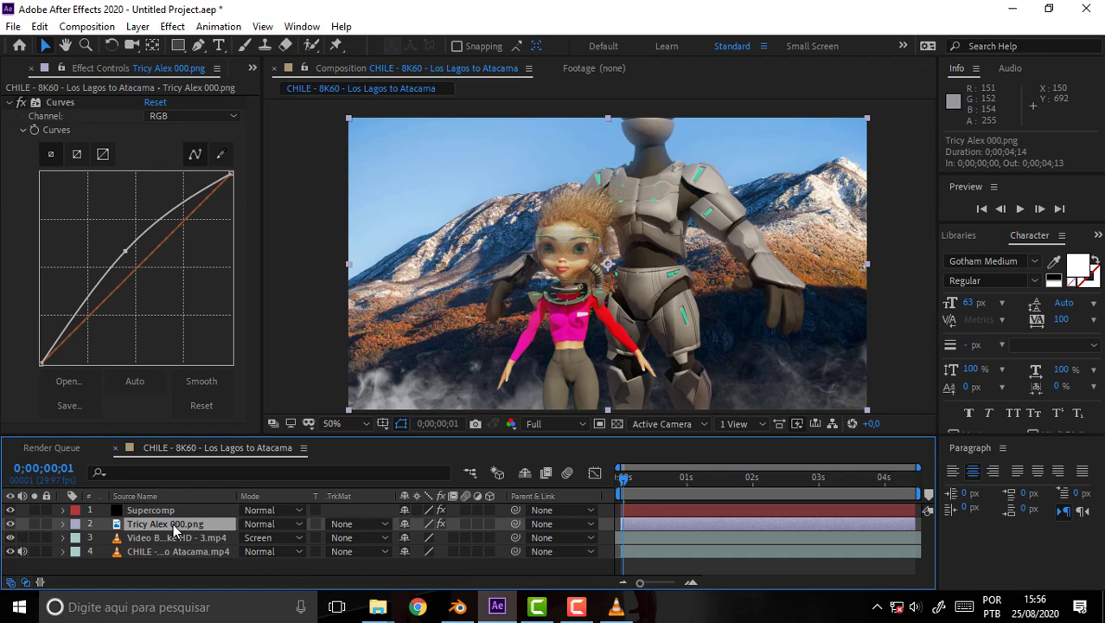
{"action": "left_click", "coordinate": [141, 27]}
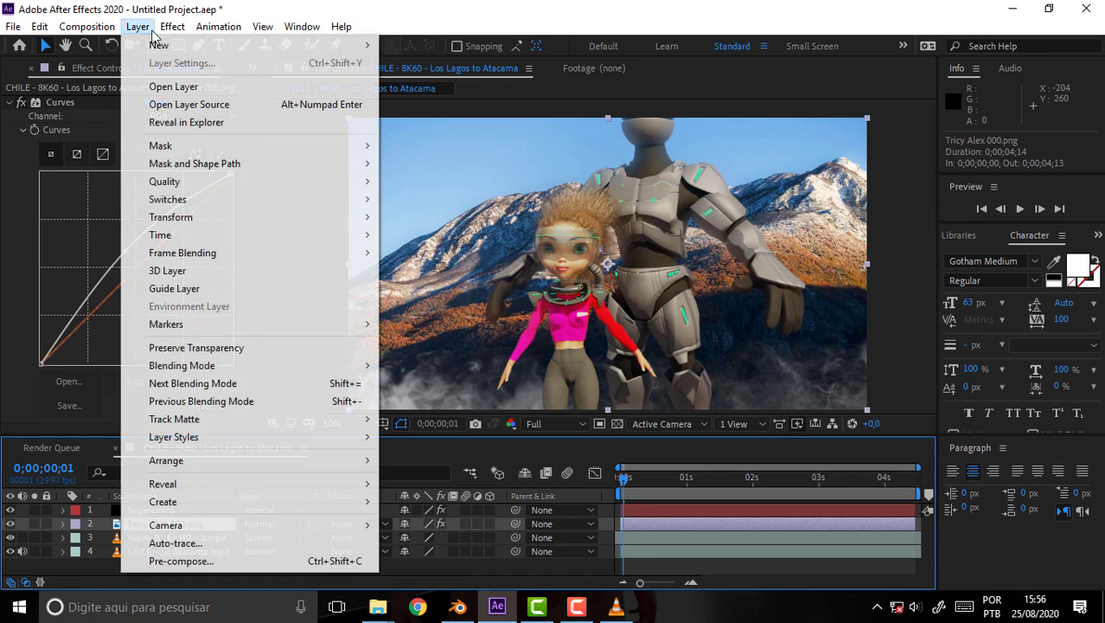
{"action": "mouse_move", "coordinate": [153, 50]}
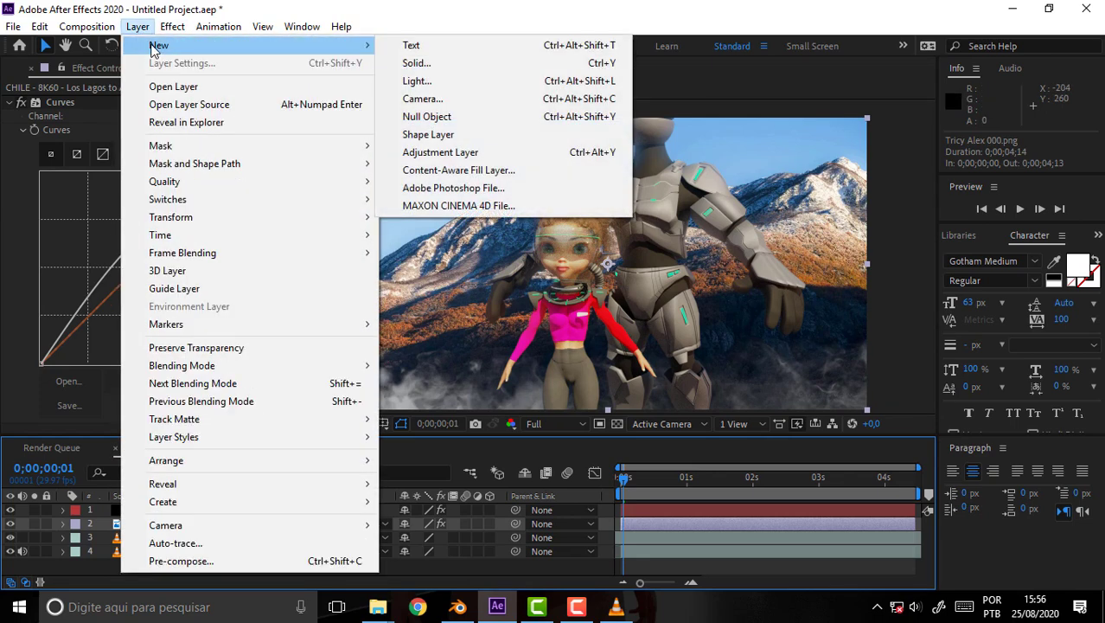
{"action": "left_click", "coordinate": [444, 63]}
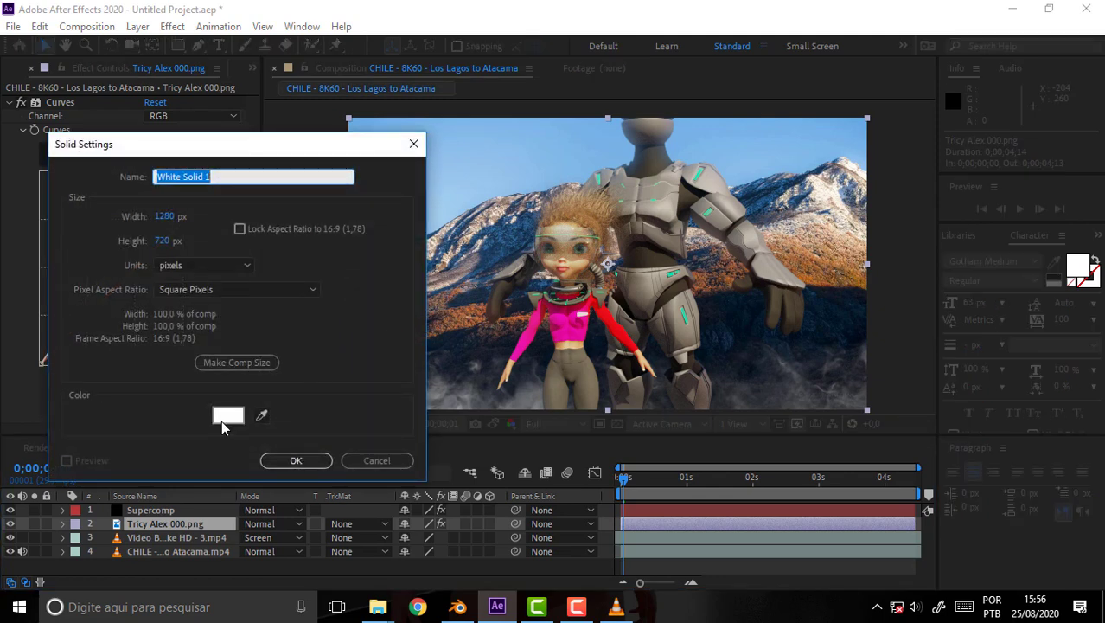
- Colour the solid bright orange (FF8E20) and create it as Orange Solid 1
{"action": "left_click", "coordinate": [227, 416]}
{"action": "left_click_drag", "start_coordinate": [202, 361], "coordinate": [191, 360]}
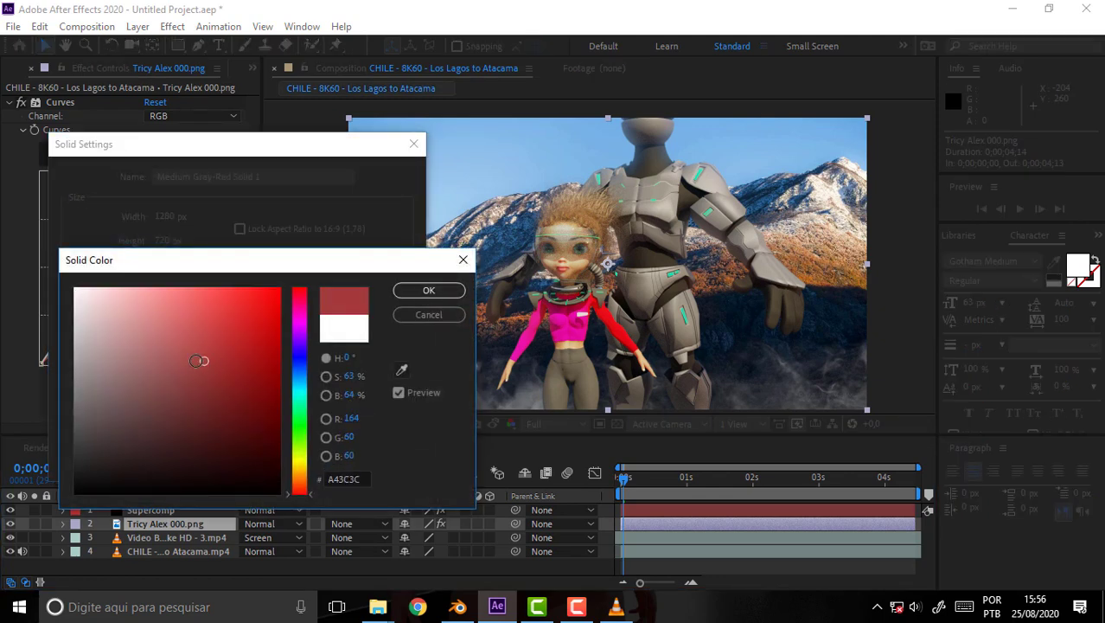
{"action": "left_click", "coordinate": [308, 467]}
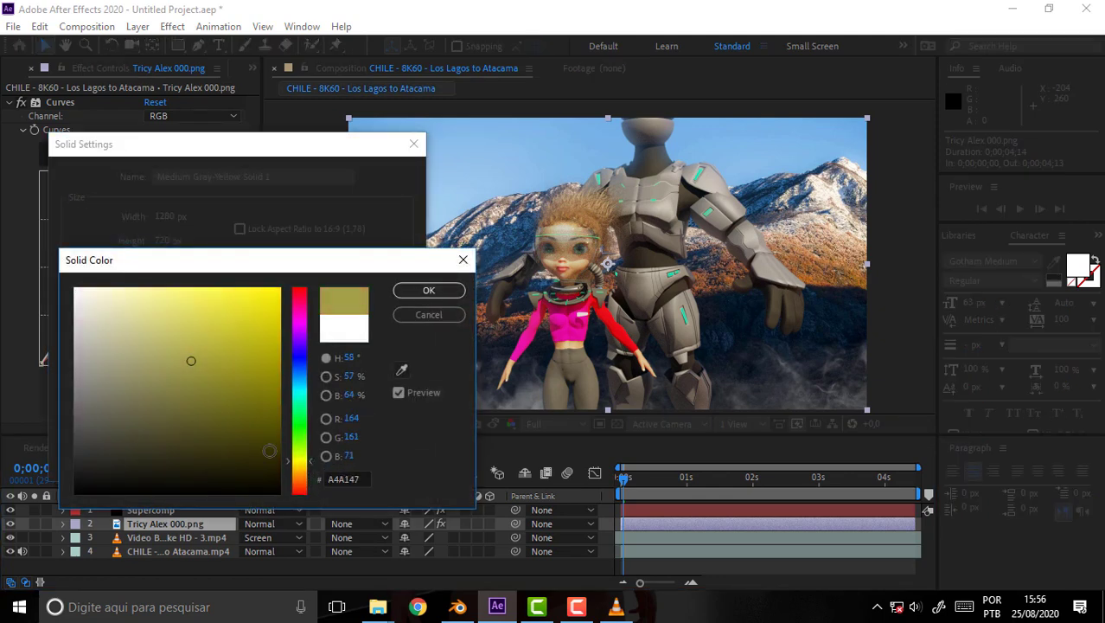
{"action": "left_click_drag", "start_coordinate": [308, 467], "coordinate": [309, 477]}
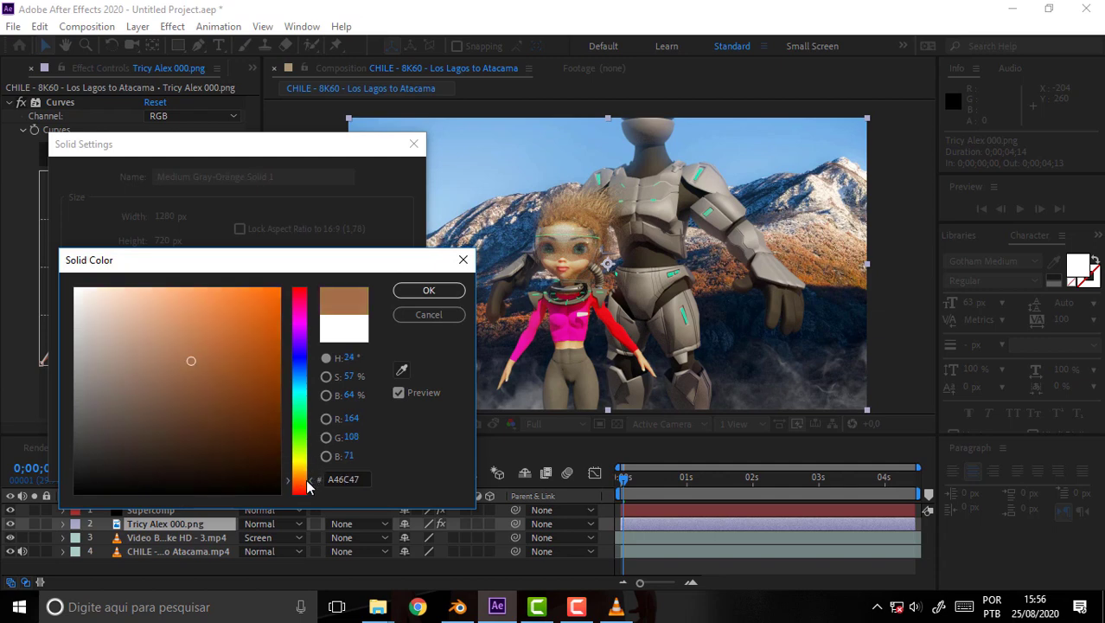
{"action": "left_click_drag", "start_coordinate": [221, 289], "coordinate": [253, 264]}
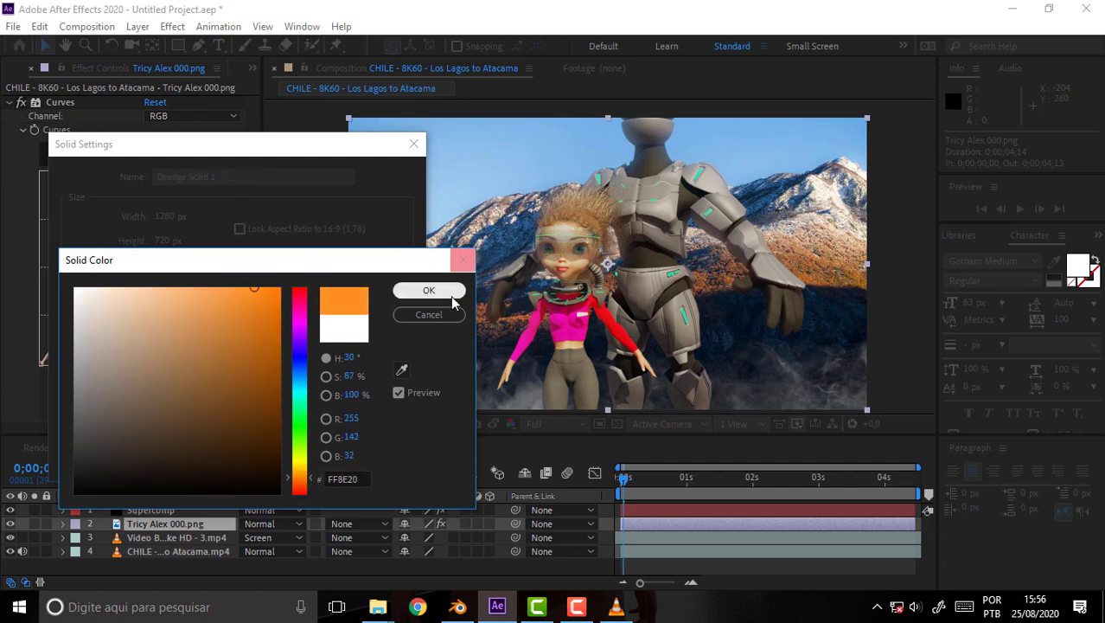
{"action": "left_click", "coordinate": [429, 292]}
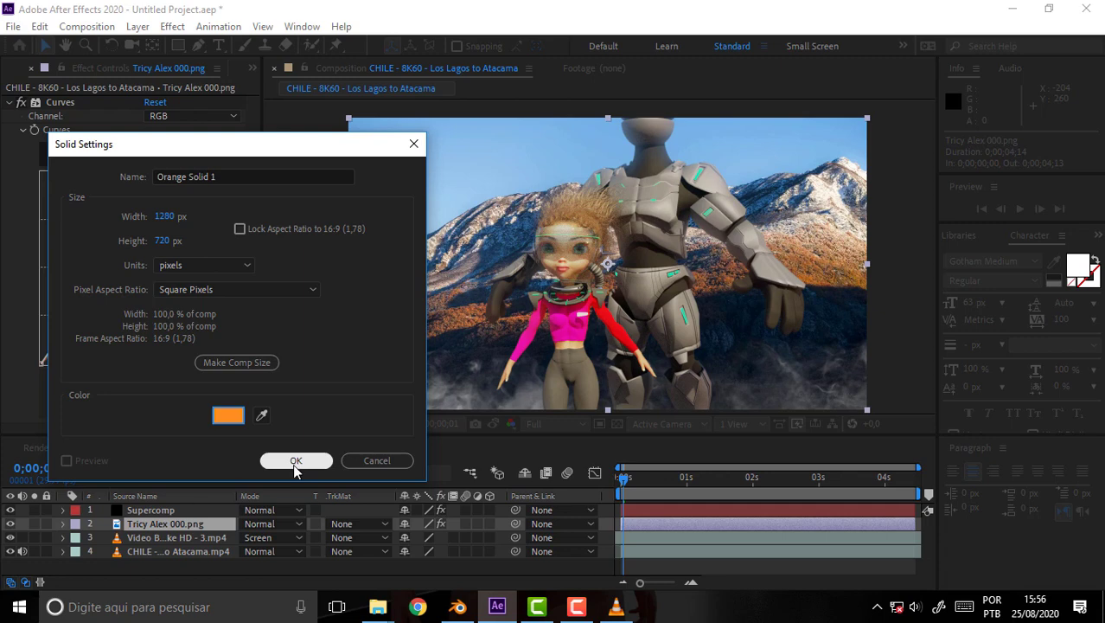
{"action": "left_click", "coordinate": [292, 462]}
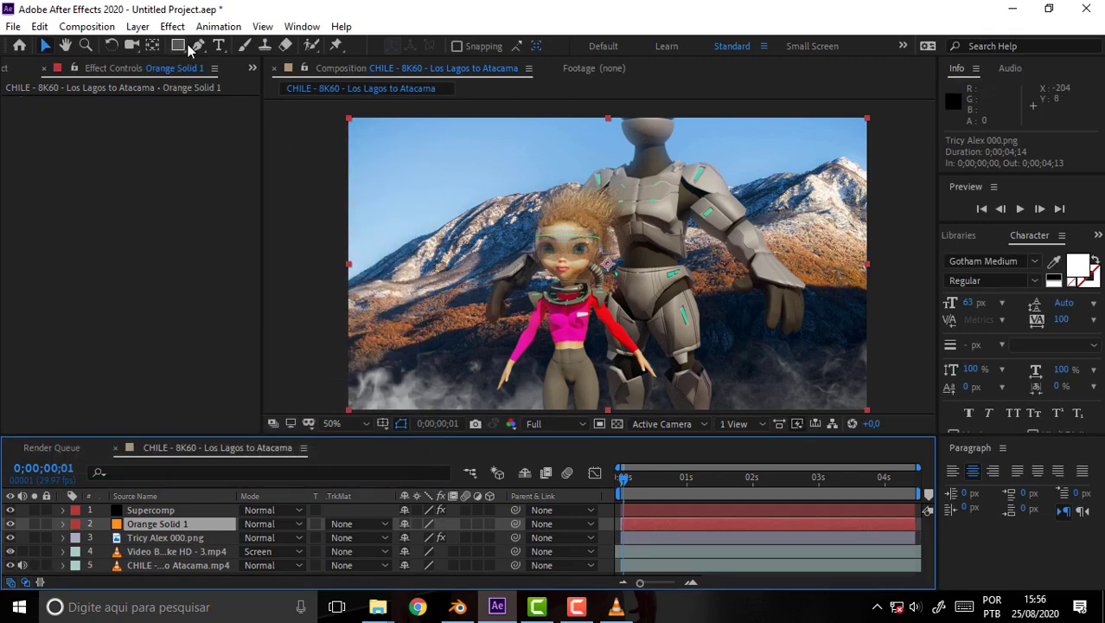
{"action": "left_click", "coordinate": [157, 512]}
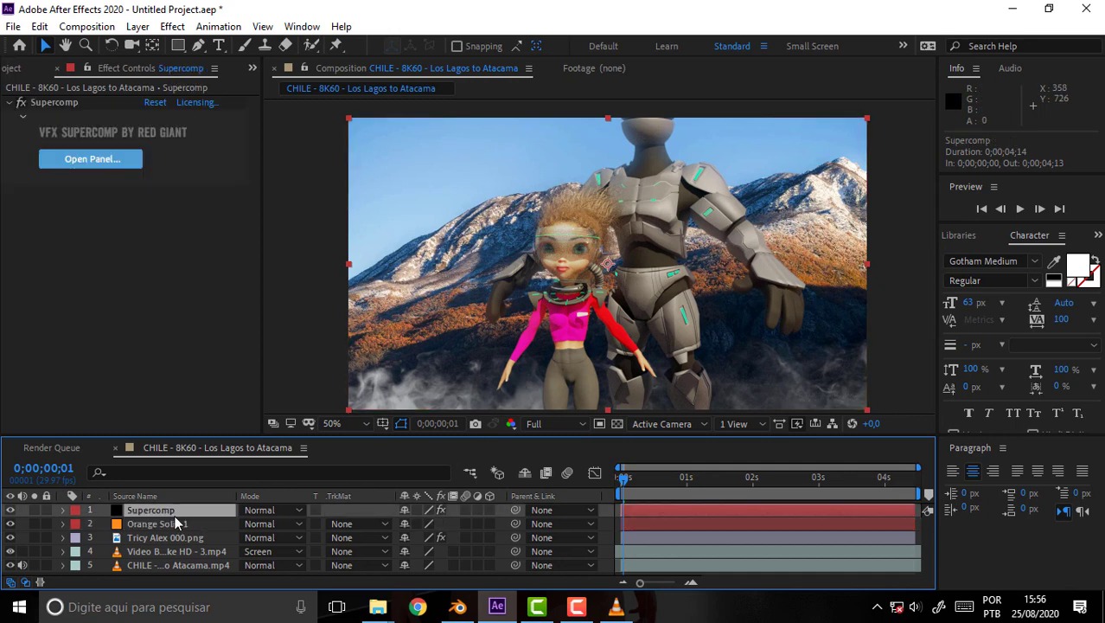
- Delete the Supercomp layer and undo an accidental rectangle shape layer
{"action": "key", "text": "Delete"}
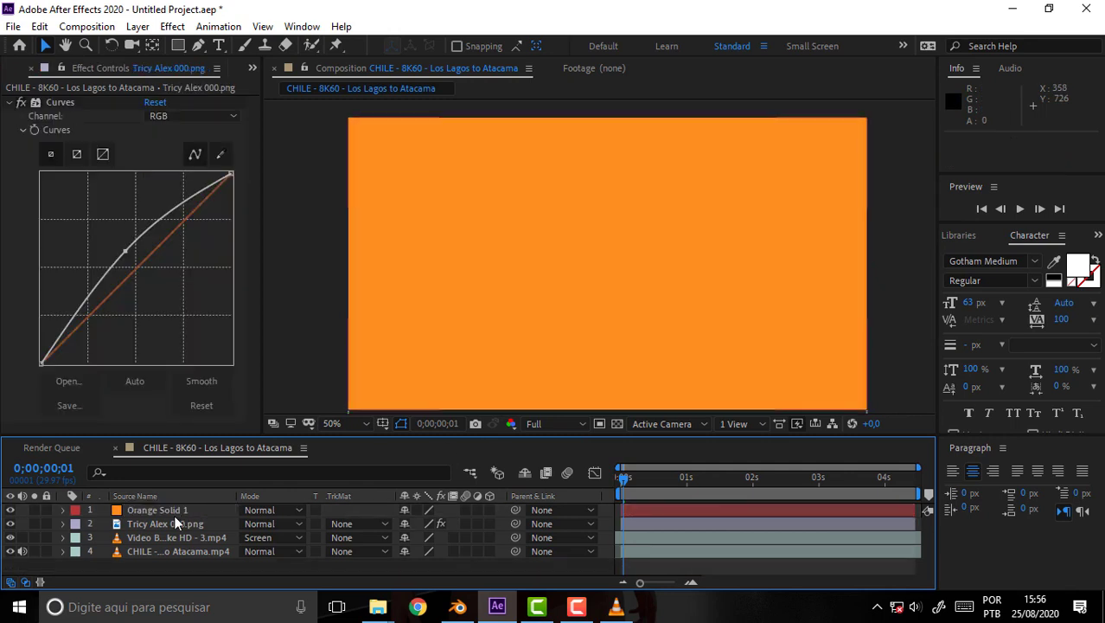
{"action": "left_click", "coordinate": [178, 45]}
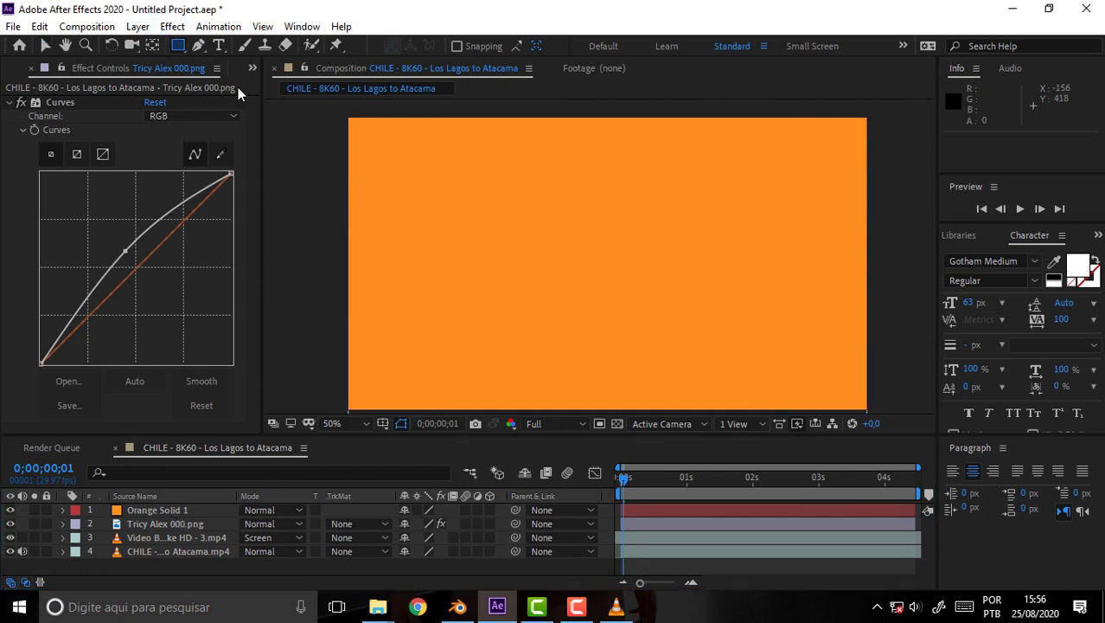
{"action": "left_click", "coordinate": [701, 282]}
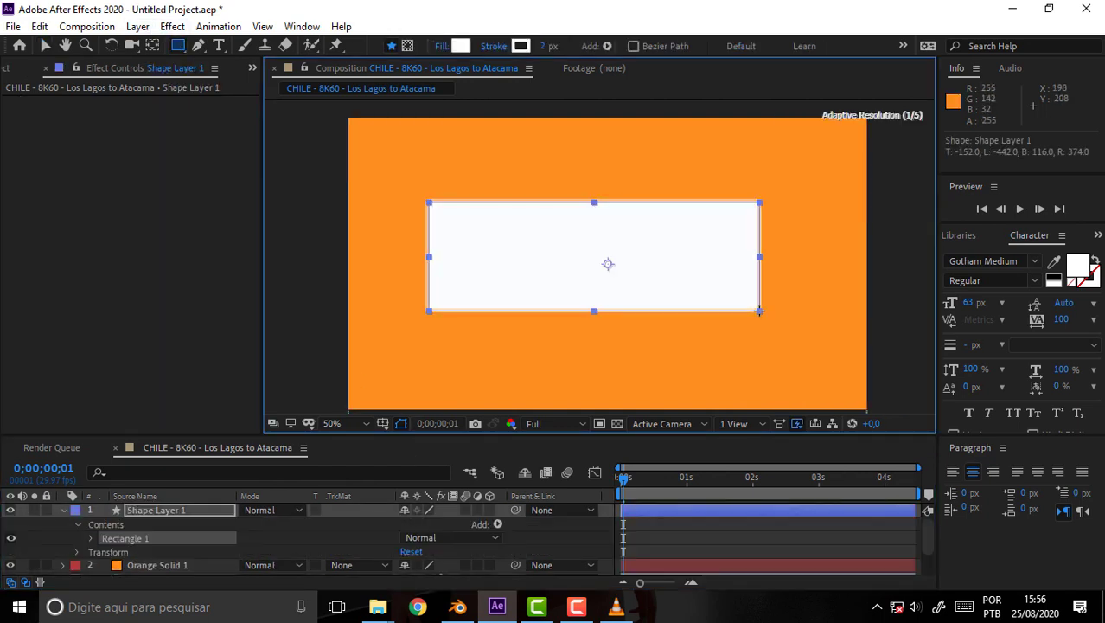
{"action": "left_click_drag", "start_coordinate": [758, 310], "coordinate": [767, 310]}
{"action": "key", "text": "ctrl+z"}
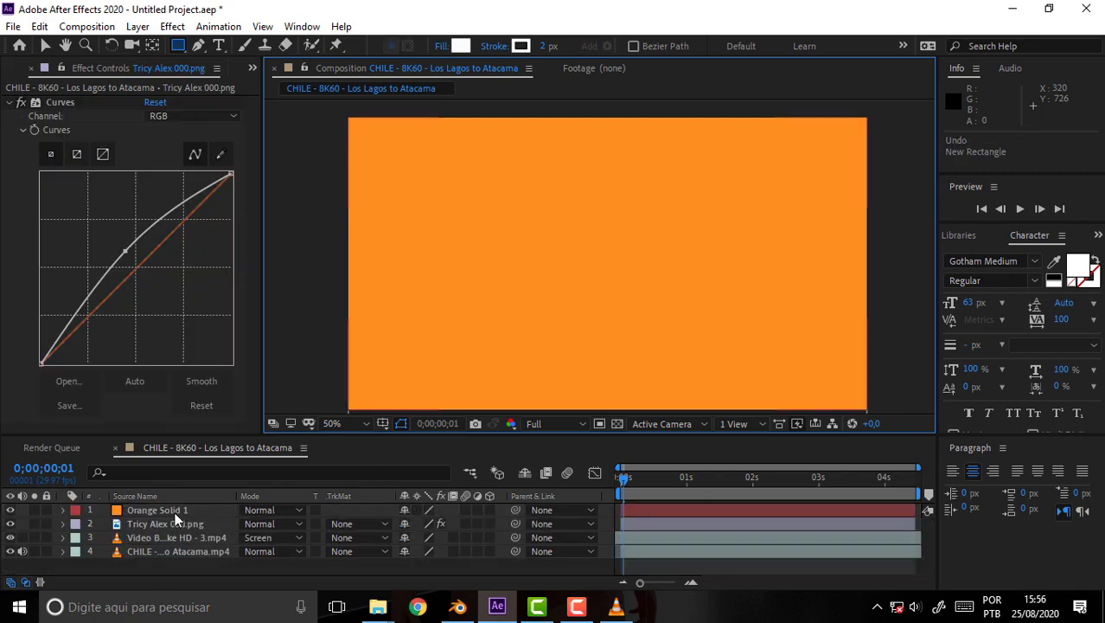
- Draw a central rectangular mask on Orange Solid 1 and move it below Tricy Alex 000.png
{"action": "left_click", "coordinate": [173, 510]}
{"action": "left_click_drag", "start_coordinate": [434, 210], "coordinate": [758, 317]}
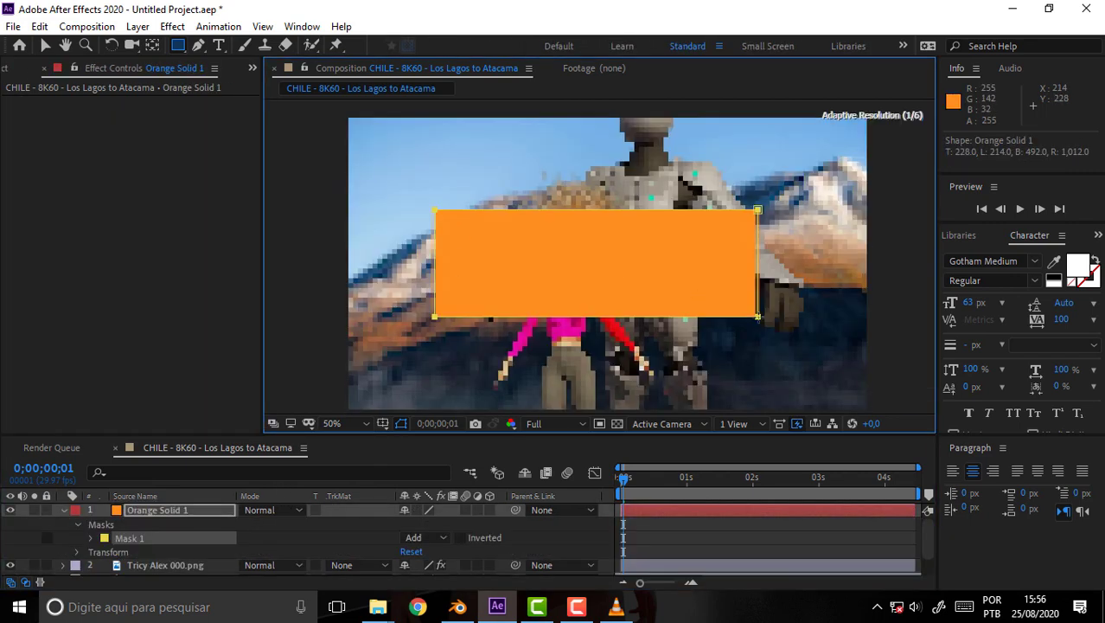
{"action": "left_click", "coordinate": [61, 511]}
{"action": "left_click_drag", "start_coordinate": [150, 512], "coordinate": [154, 530]}
{"action": "left_click", "coordinate": [730, 568]}
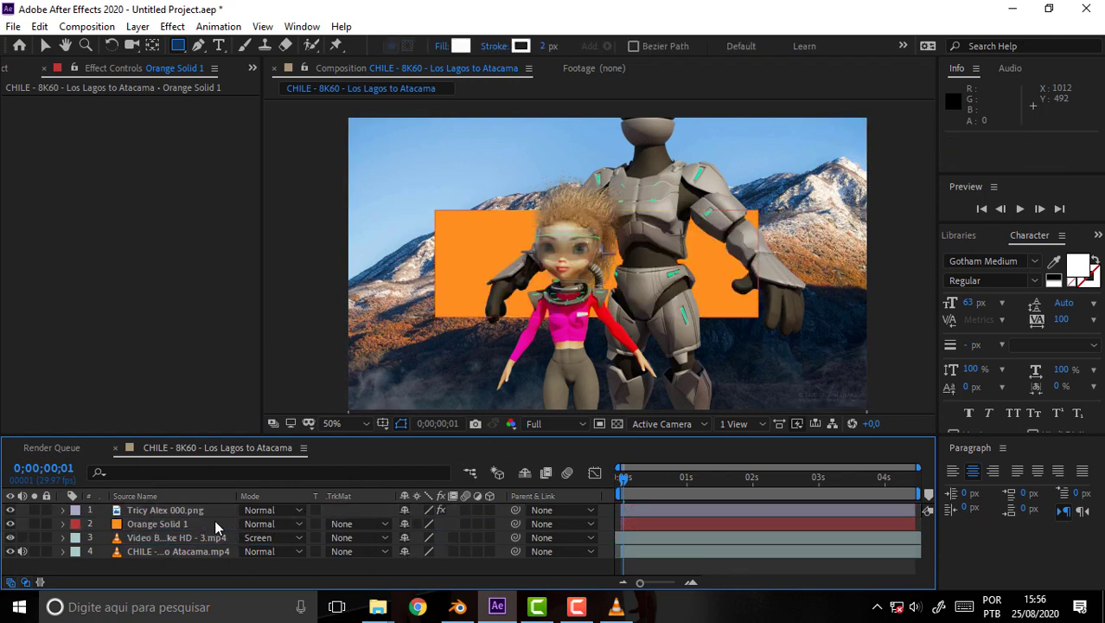
{"action": "left_click", "coordinate": [176, 516]}
- Select all four layers and apply Effect > RG VFX > Supercomp
{"action": "left_click", "coordinate": [178, 550], "text": "shift"}
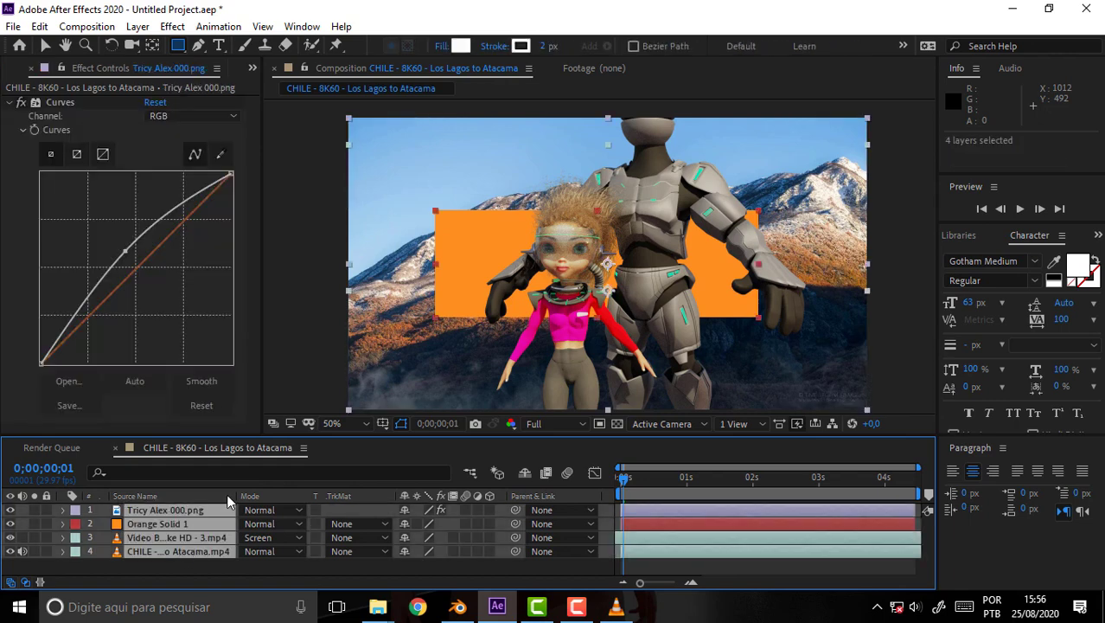
{"action": "left_click", "coordinate": [172, 26]}
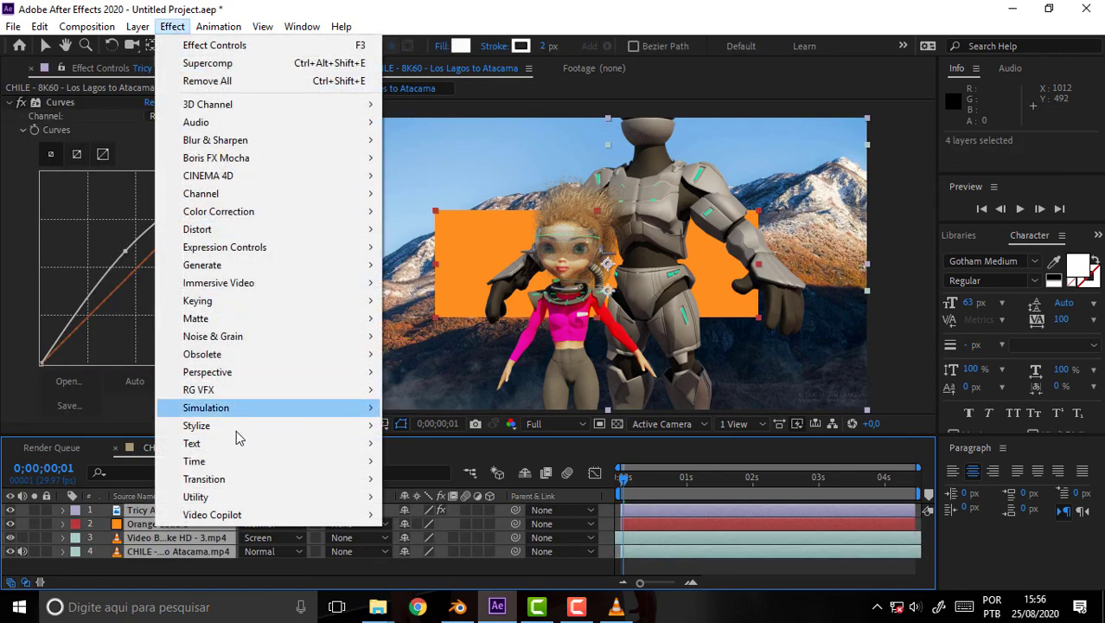
{"action": "mouse_move", "coordinate": [228, 390]}
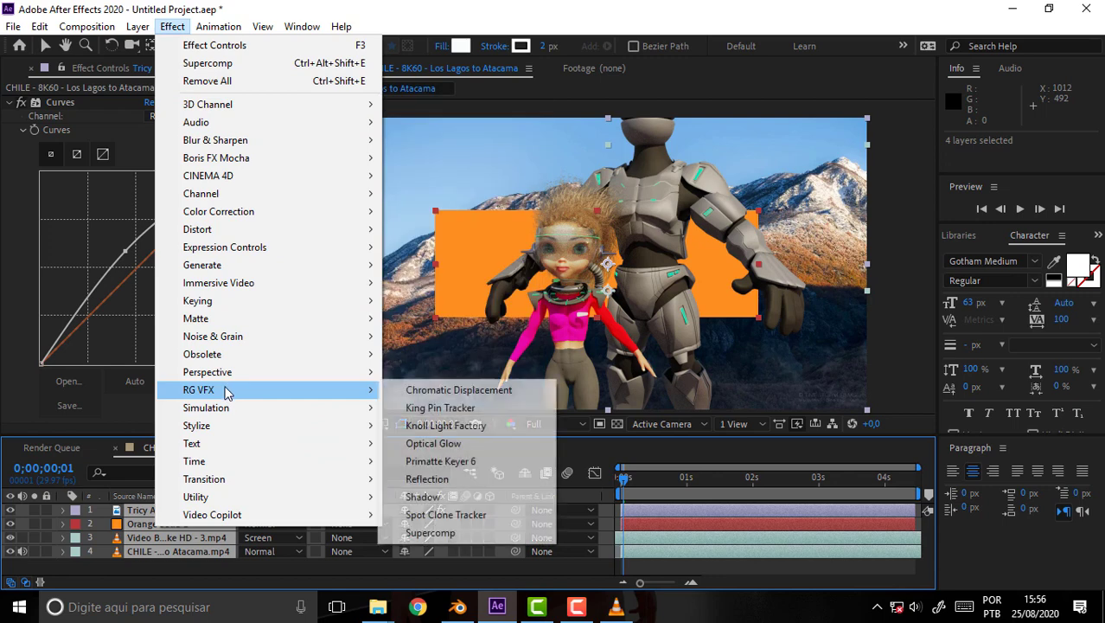
{"action": "left_click", "coordinate": [431, 532]}
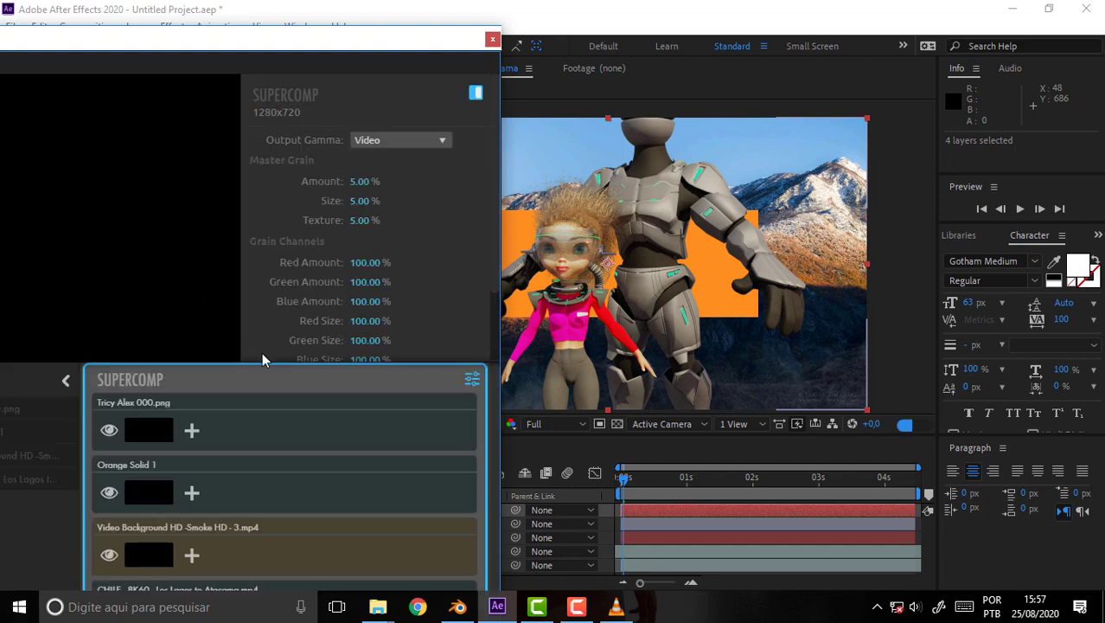
- Add Light Wrap to Tricy Alex 000.png at 50% Amount and close the Supercomp window
{"action": "left_click", "coordinate": [192, 433]}
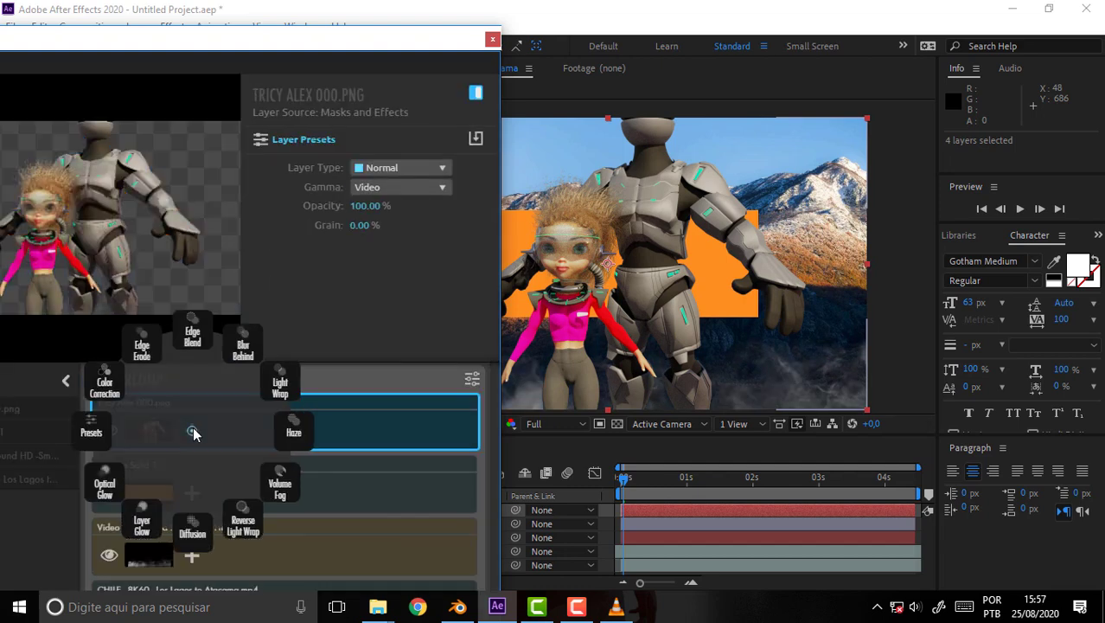
{"action": "left_click", "coordinate": [282, 383]}
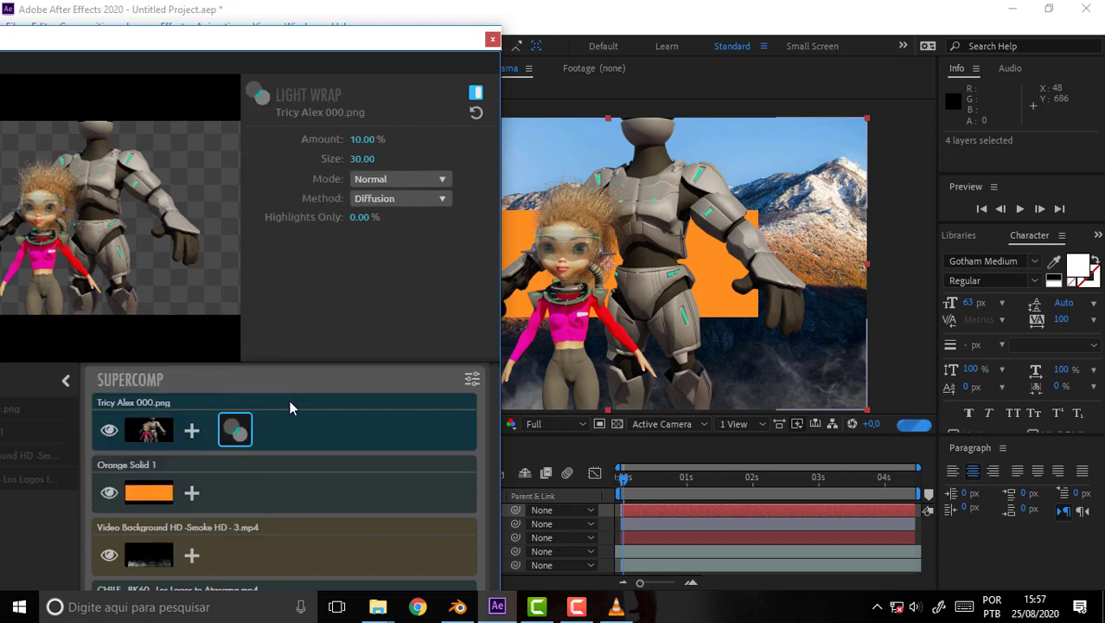
{"action": "left_click", "coordinate": [362, 141]}
{"action": "type", "text": "50"}
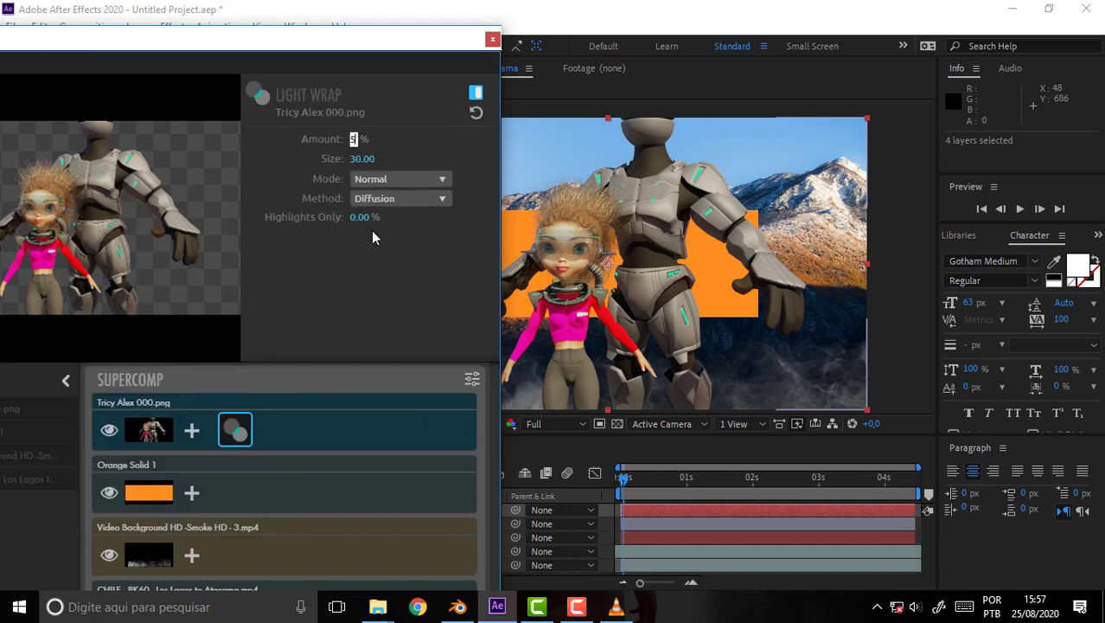
{"action": "key", "text": "Return"}
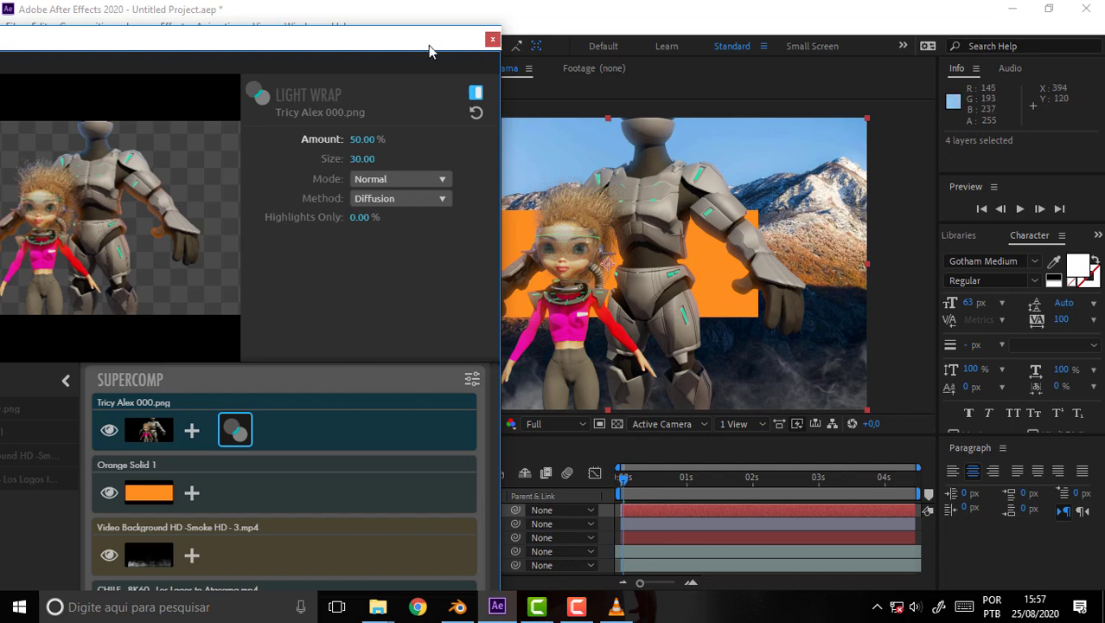
{"action": "mouse_move", "coordinate": [428, 45]}
{"action": "left_mouse_down"}
{"action": "mouse_move", "coordinate": [354, 64]}
{"action": "mouse_move", "coordinate": [432, 60]}
{"action": "left_mouse_up"}
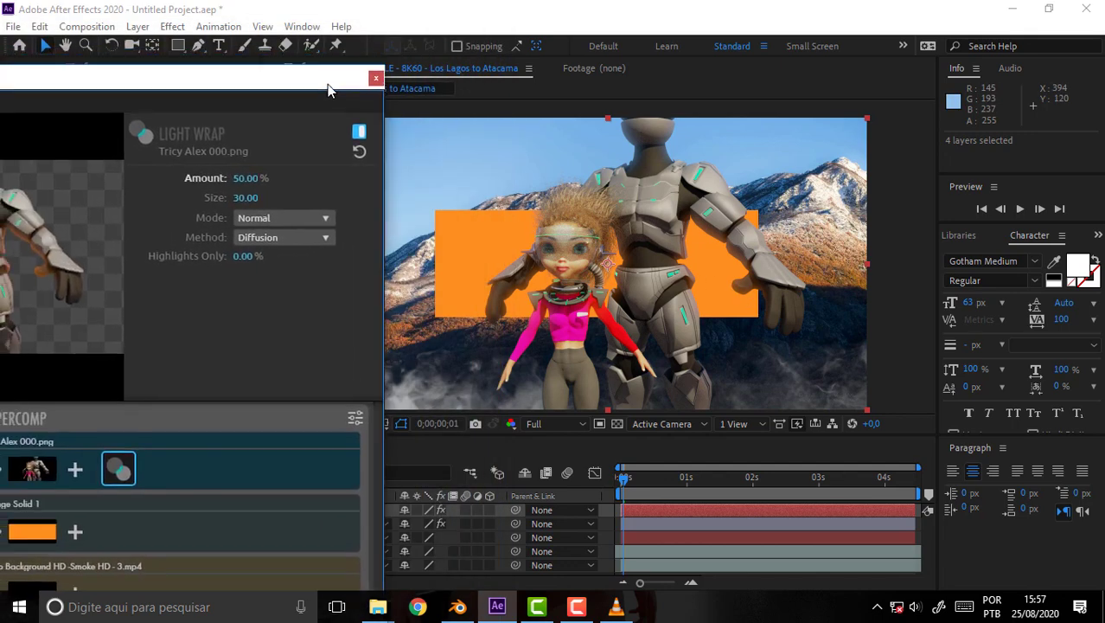
{"action": "left_click", "coordinate": [500, 54]}
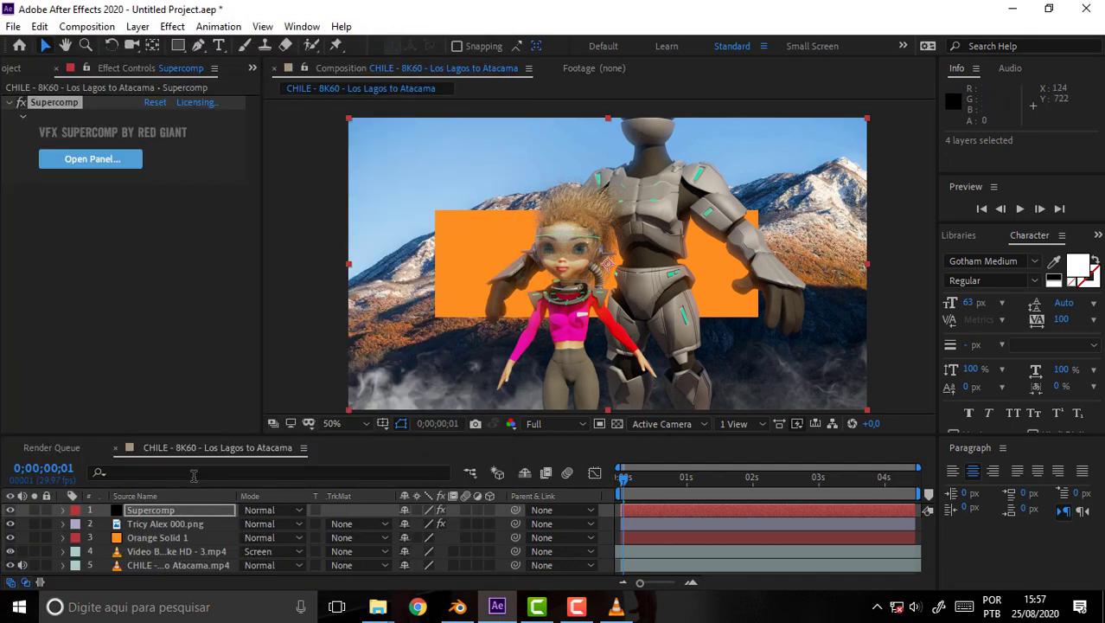
- Drag Orange Solid 1 upward so it sits above the girl's head
{"action": "left_click", "coordinate": [152, 537]}
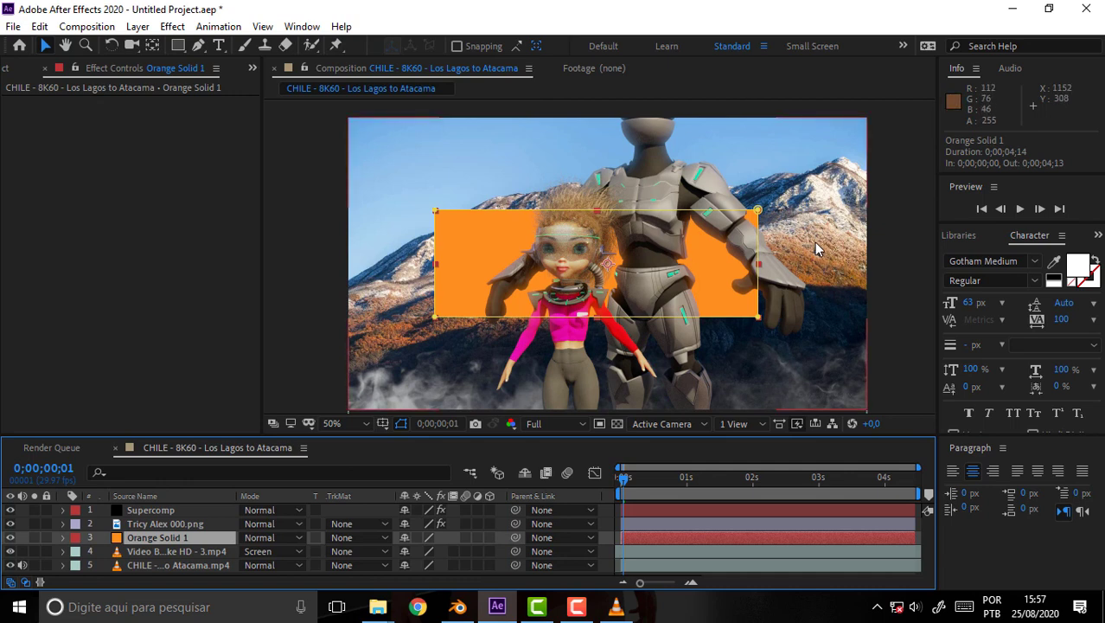
{"action": "key", "text": "g"}
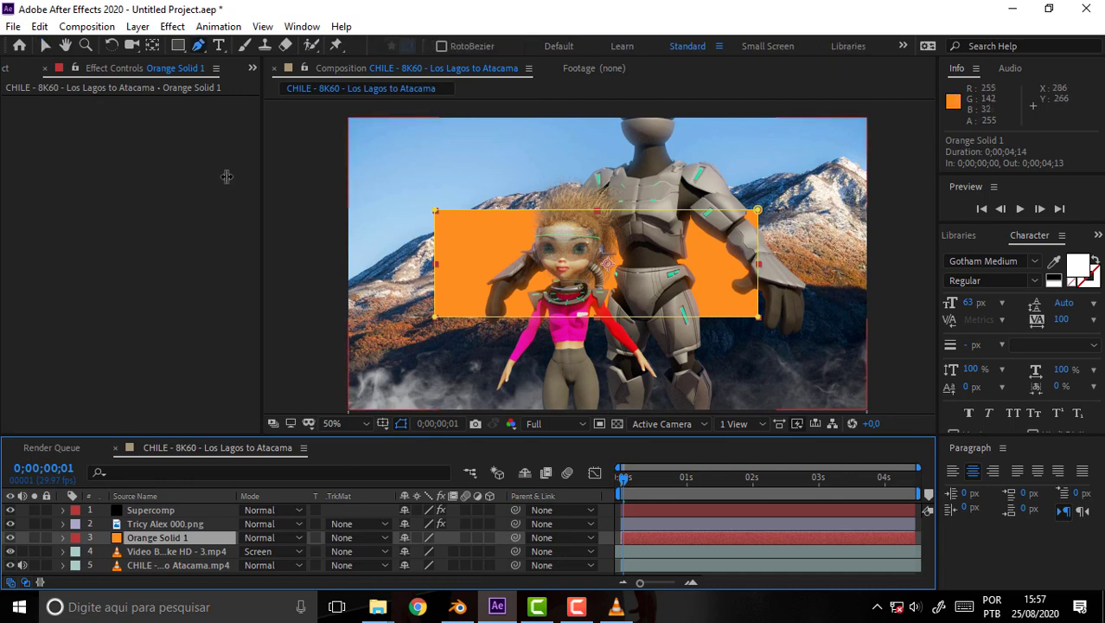
{"action": "left_click", "coordinate": [169, 551]}
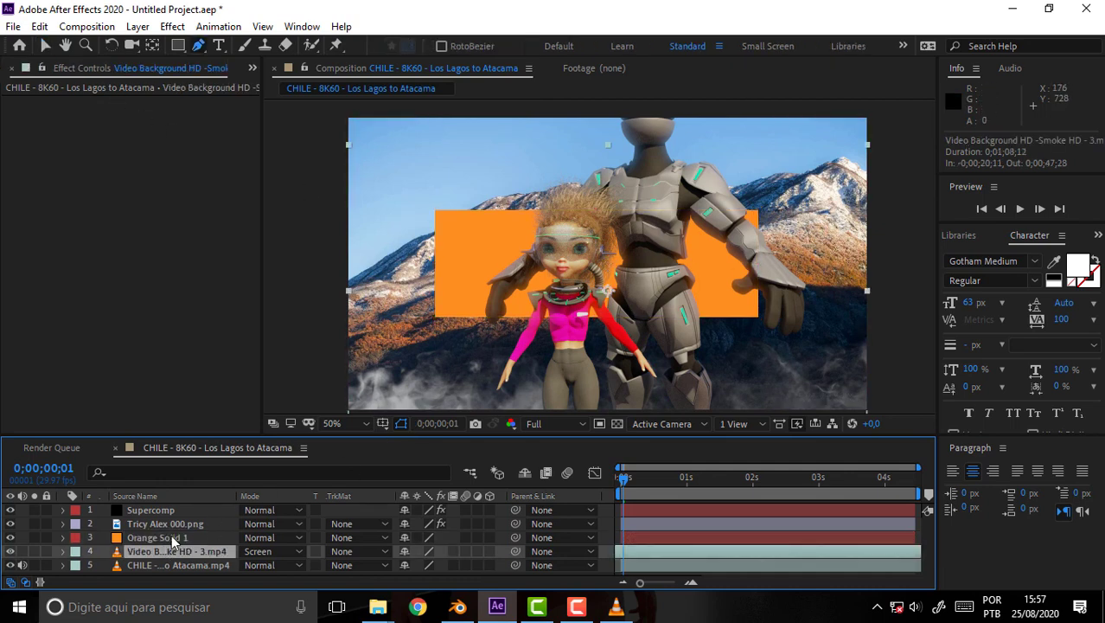
{"action": "left_click", "coordinate": [171, 537]}
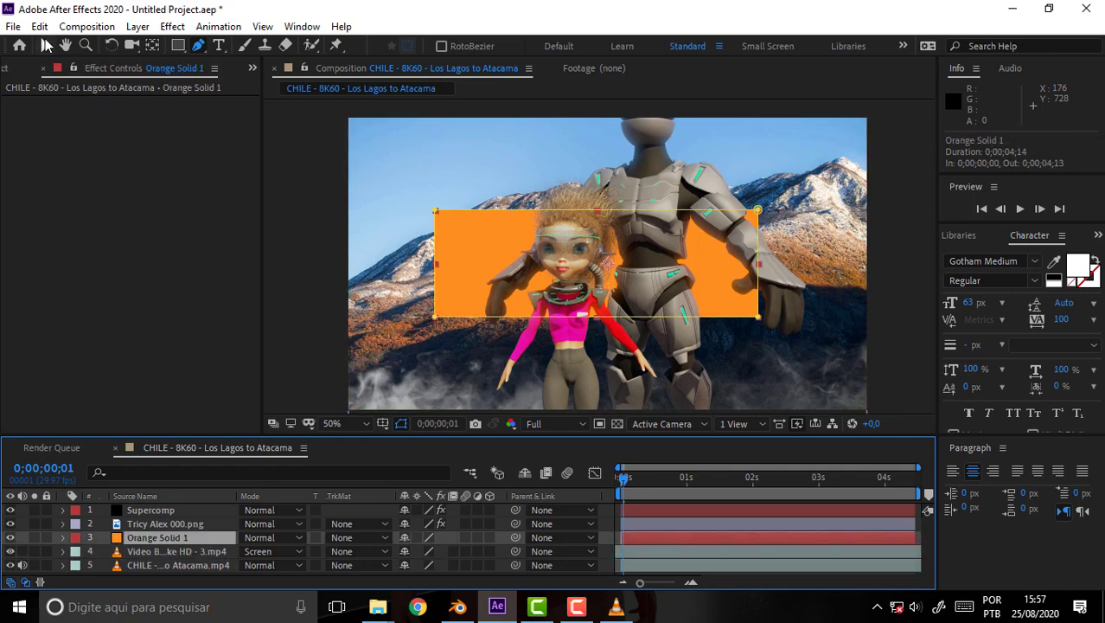
{"action": "left_click", "coordinate": [47, 45]}
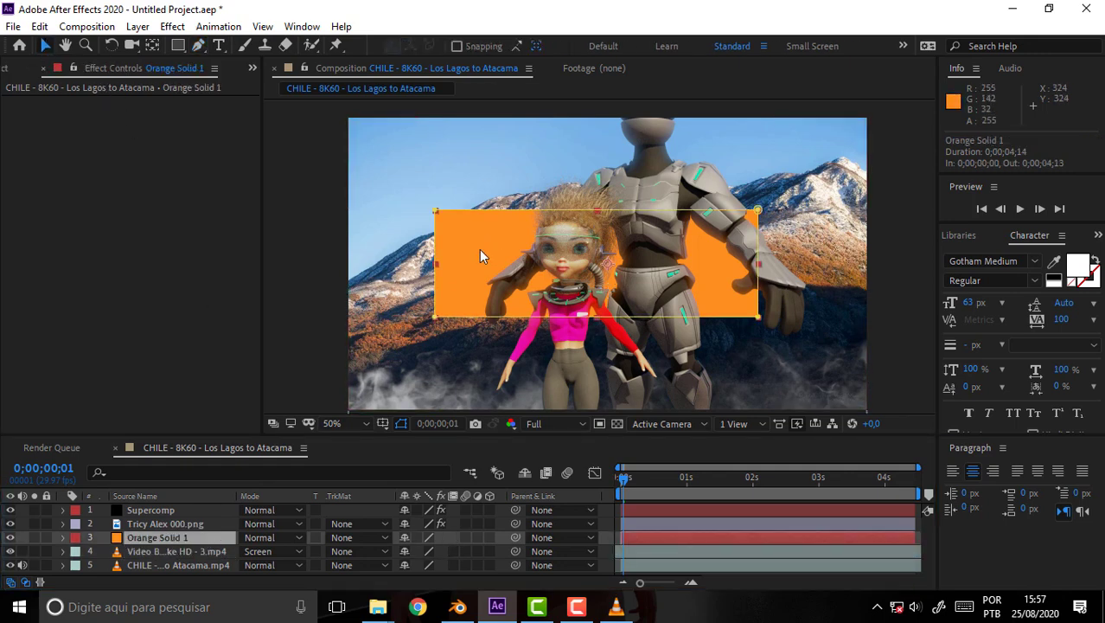
{"action": "mouse_move", "coordinate": [482, 256]}
{"action": "left_mouse_down"}
{"action": "mouse_move", "coordinate": [522, 299]}
{"action": "mouse_move", "coordinate": [525, 406]}
{"action": "mouse_move", "coordinate": [484, 169]}
{"action": "left_mouse_up"}
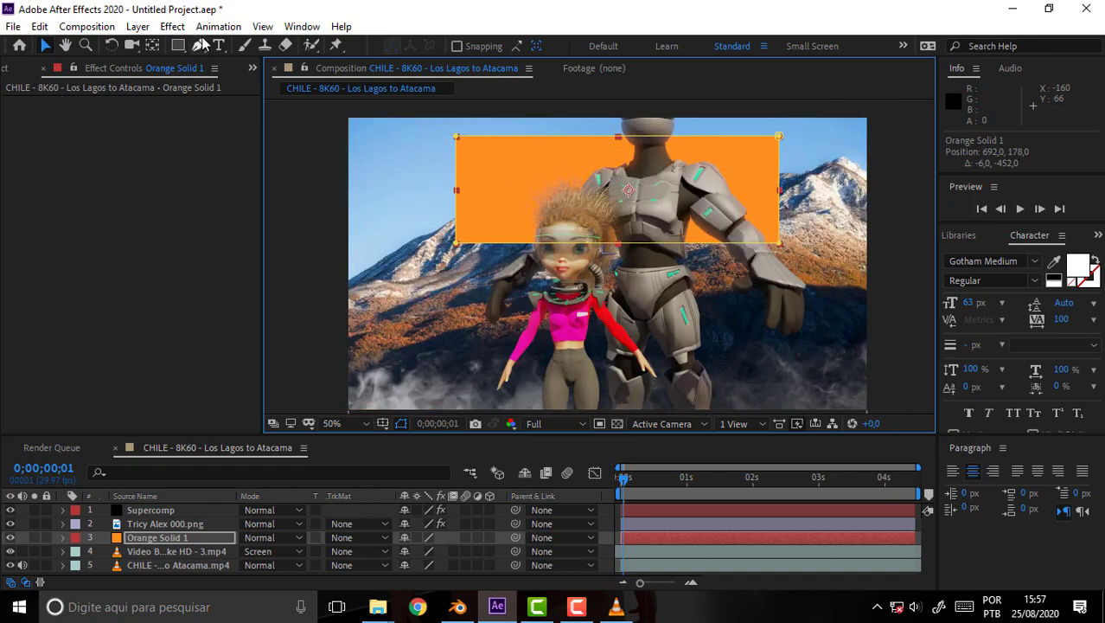
- Browse the Effect menu's categories and close it without applying anything
{"action": "left_click", "coordinate": [172, 26]}
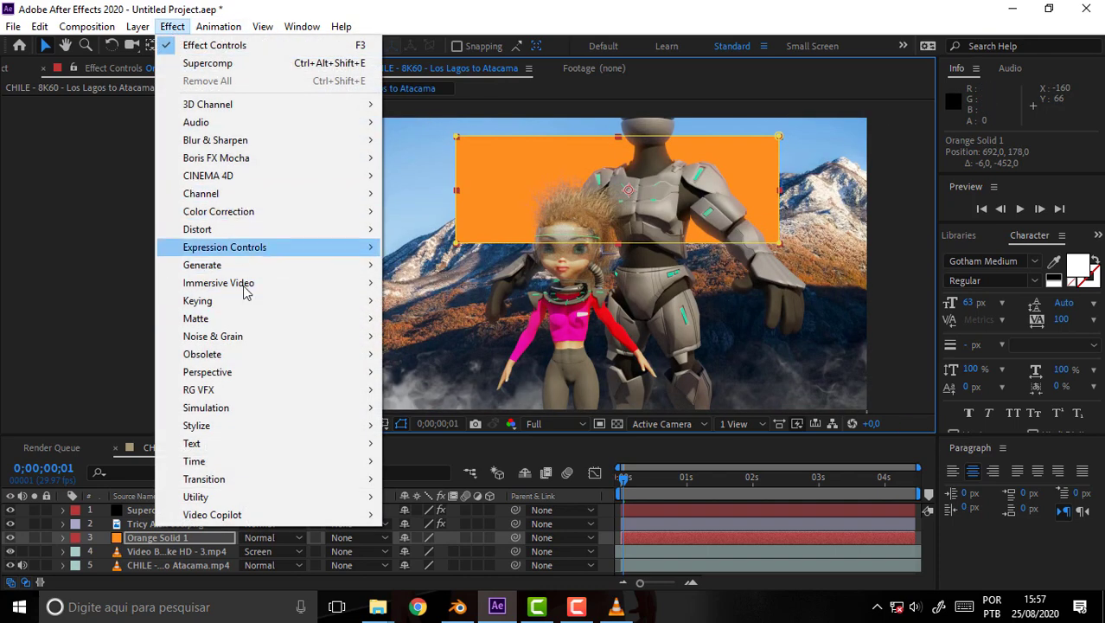
{"action": "mouse_move", "coordinate": [246, 303]}
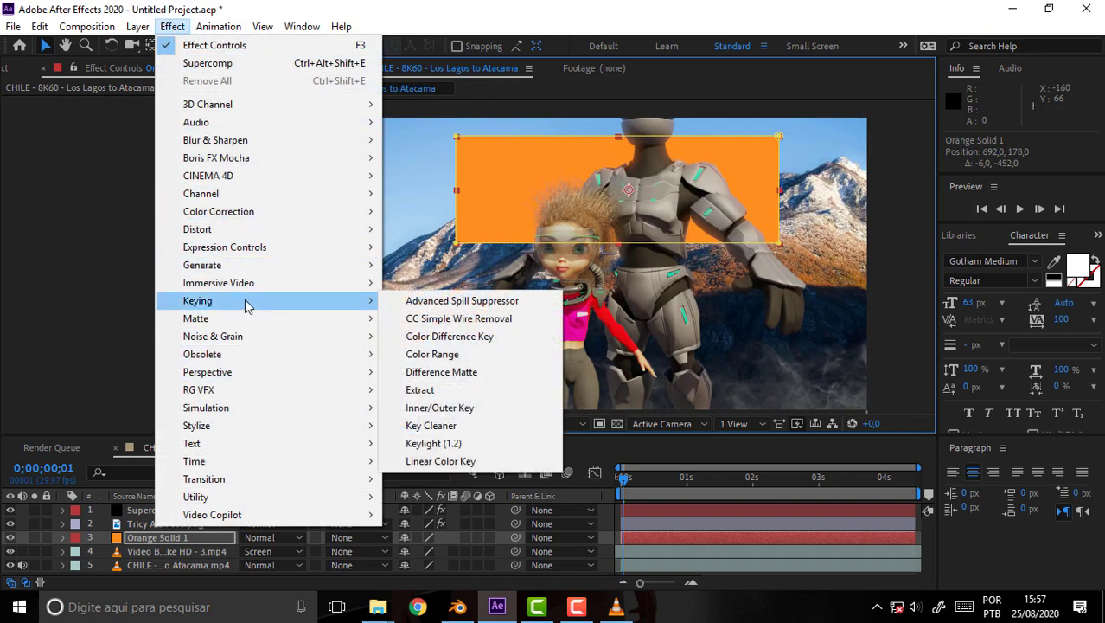
{"action": "mouse_move", "coordinate": [243, 216]}
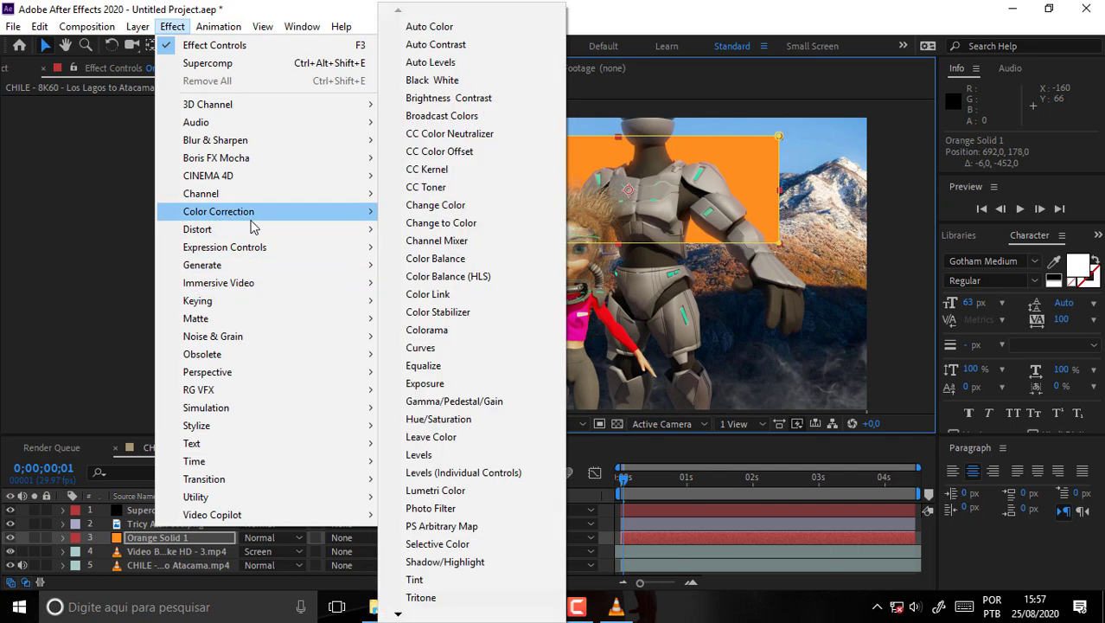
{"action": "mouse_move", "coordinate": [230, 194]}
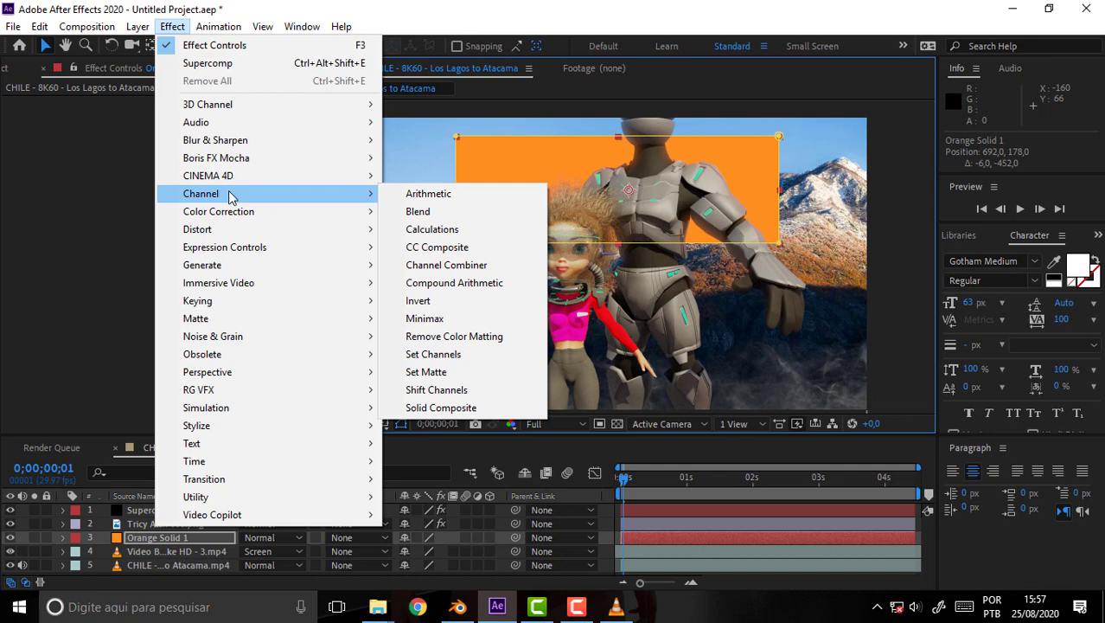
{"action": "left_click", "coordinate": [80, 245]}
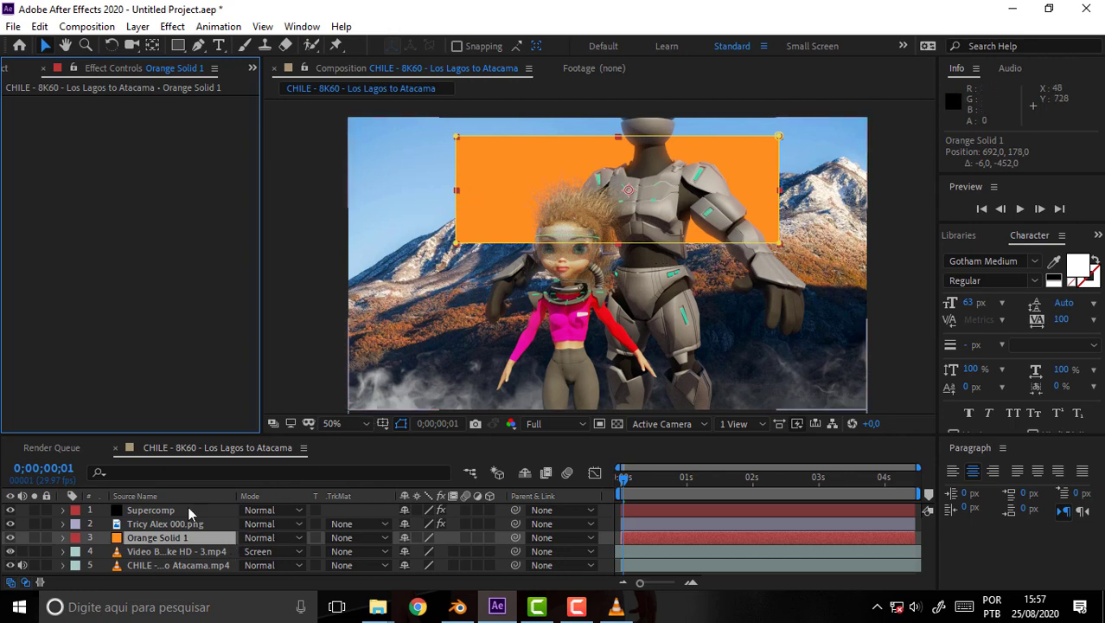
- Turn off Orange Solid 1's visibility and zoom and pan the viewer onto the girl and robot
{"action": "left_click", "coordinate": [576, 609]}
{"action": "left_click", "coordinate": [577, 608]}
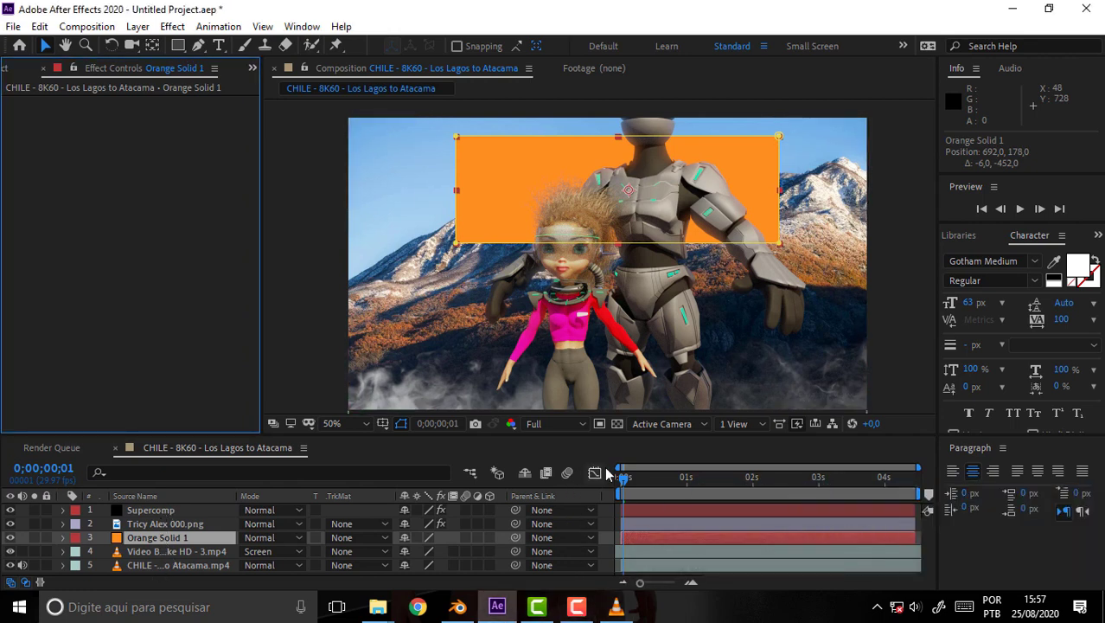
{"action": "left_click", "coordinate": [11, 541]}
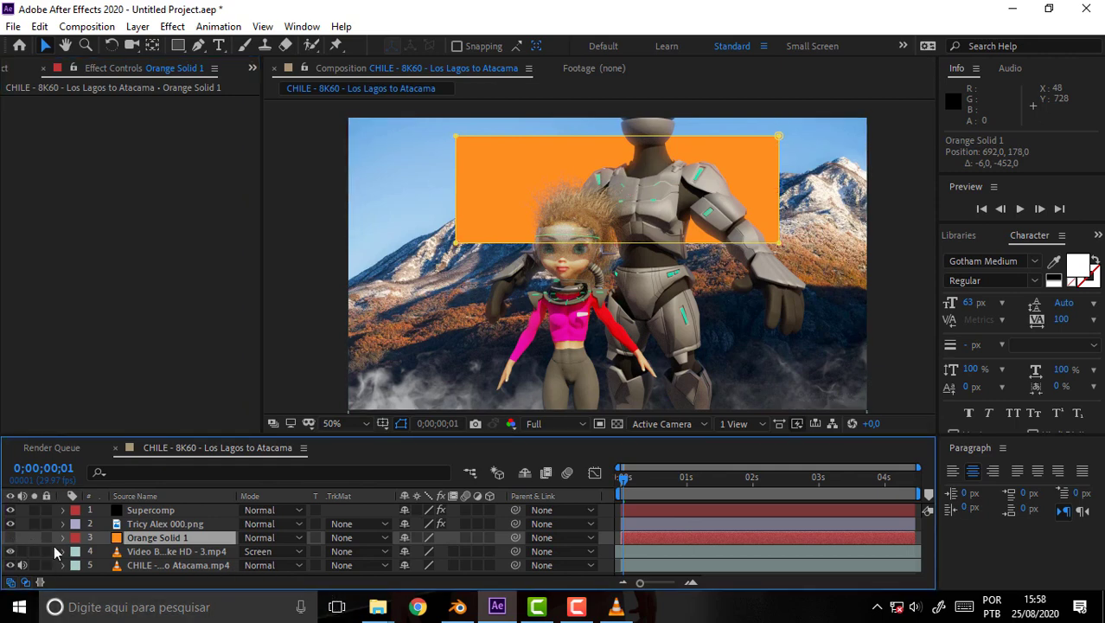
{"action": "scroll", "coordinate": [737, 197], "scroll_direction": "up", "scroll_amount": 5}
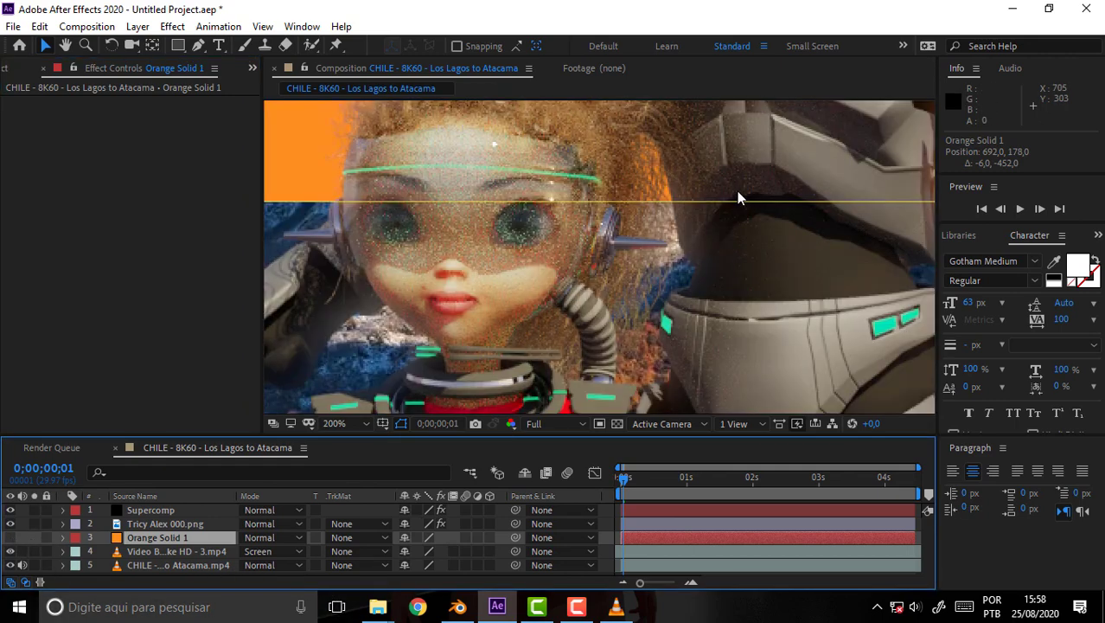
{"action": "scroll", "coordinate": [736, 198], "scroll_direction": "down", "scroll_amount": 3}
{"action": "left_click_drag", "start_coordinate": [671, 178], "coordinate": [598, 290]}
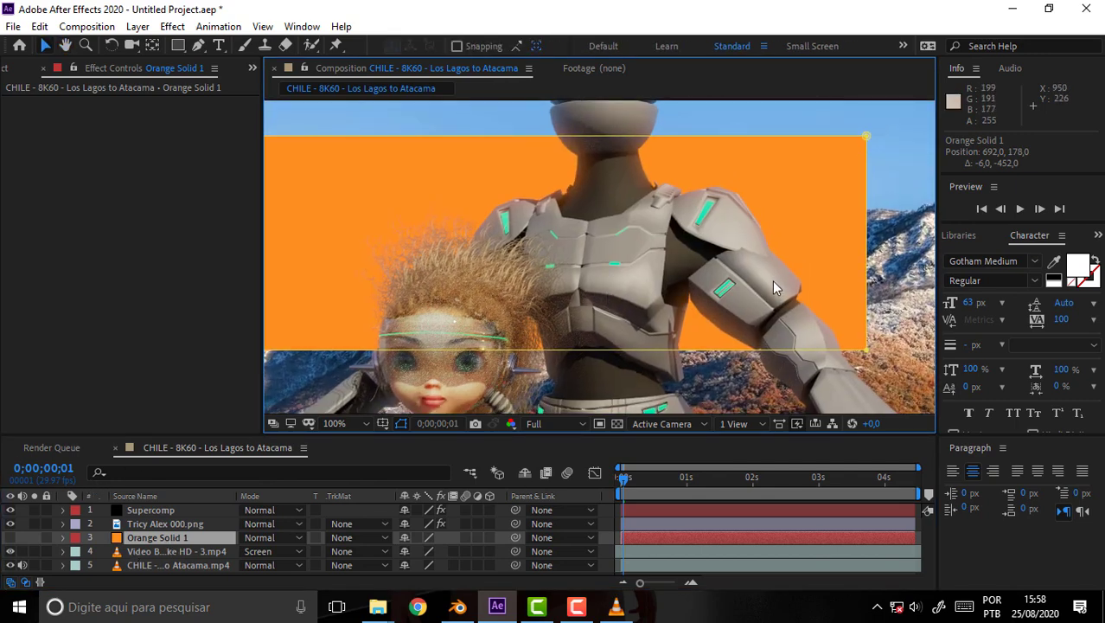
{"action": "left_click", "coordinate": [152, 510]}
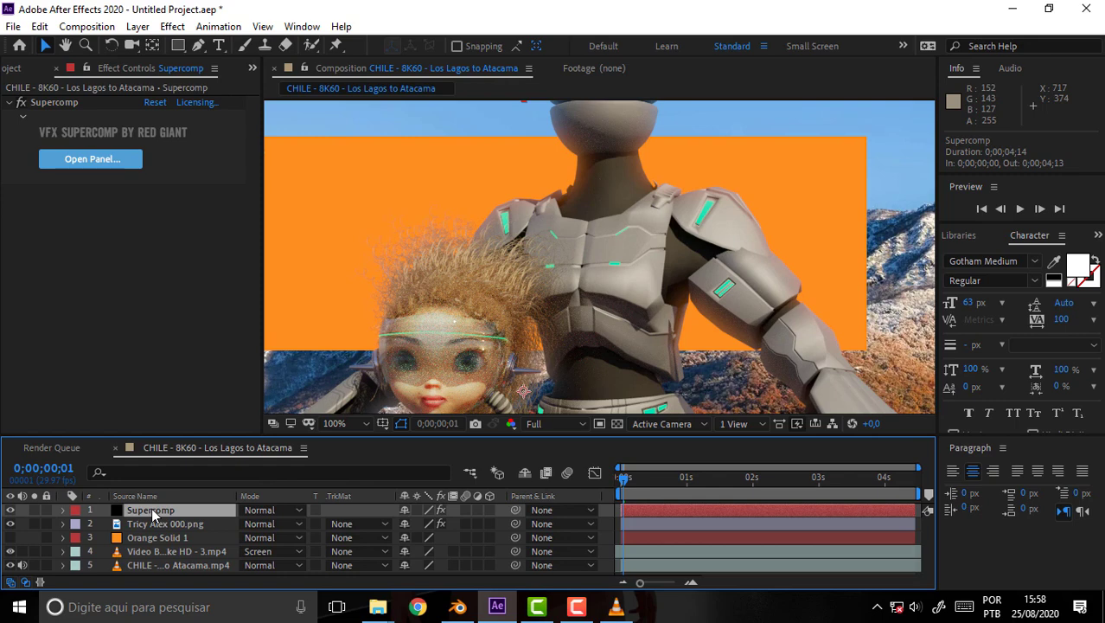
- Delete the old Supercomp and Orange Solid 1 layers
{"action": "key", "text": "Delete"}
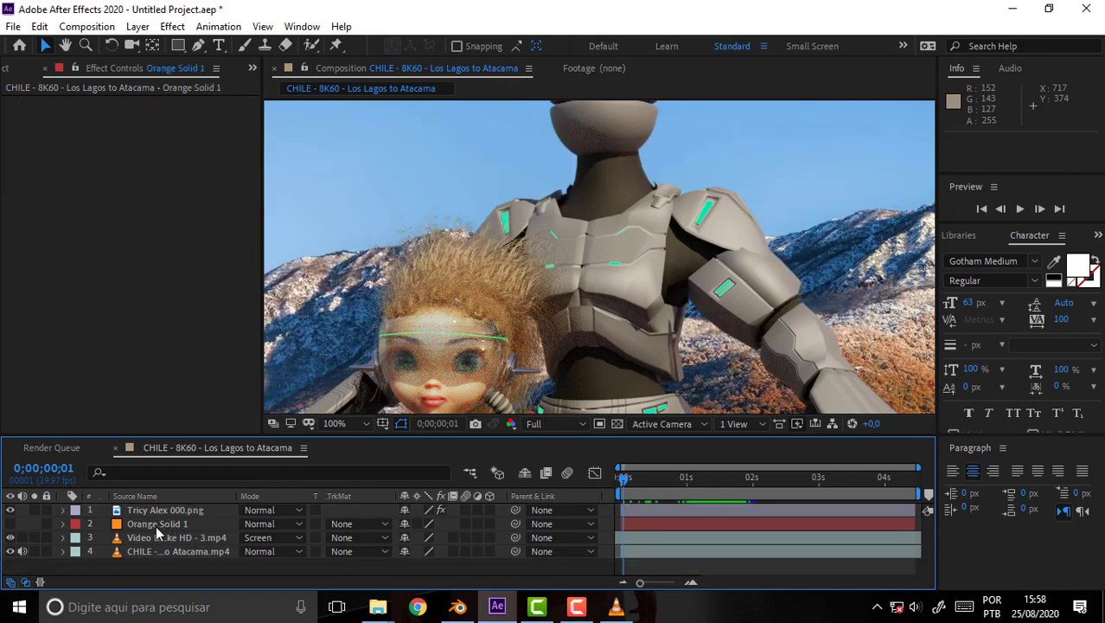
{"action": "left_click", "coordinate": [163, 511]}
{"action": "left_click", "coordinate": [166, 537], "text": "ctrl"}
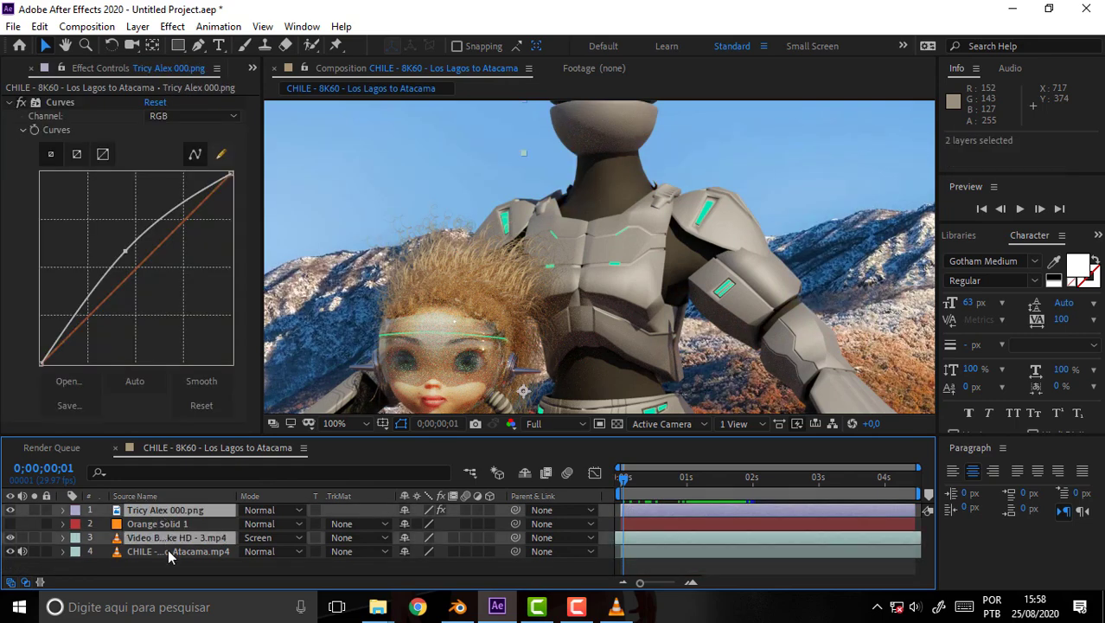
{"action": "left_click", "coordinate": [173, 552], "text": "ctrl"}
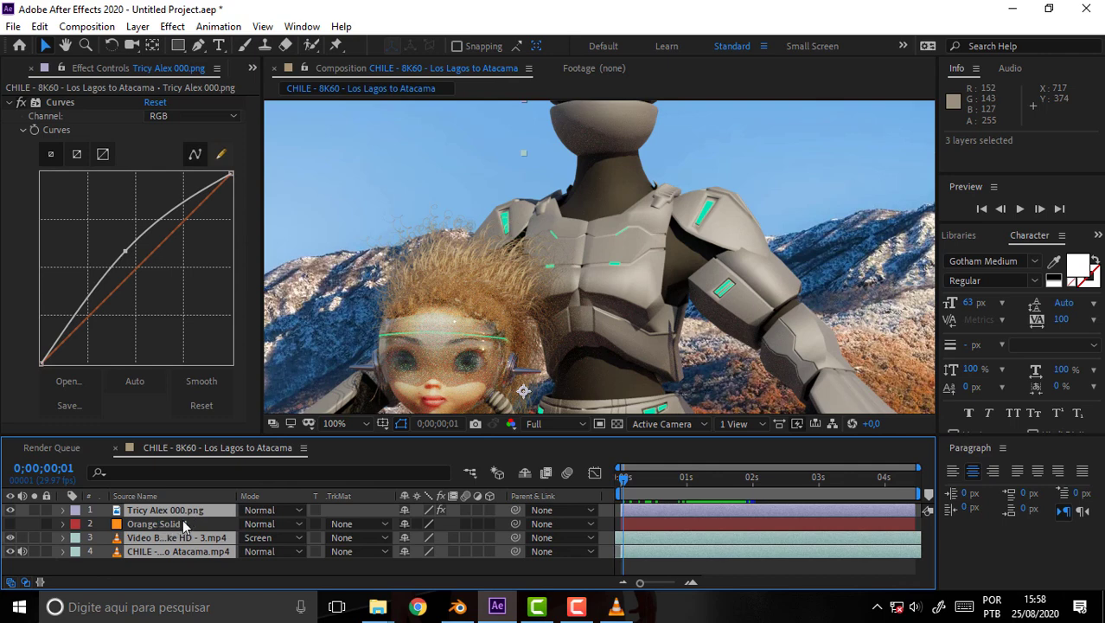
{"action": "left_click", "coordinate": [160, 525]}
{"action": "key", "text": "Delete"}
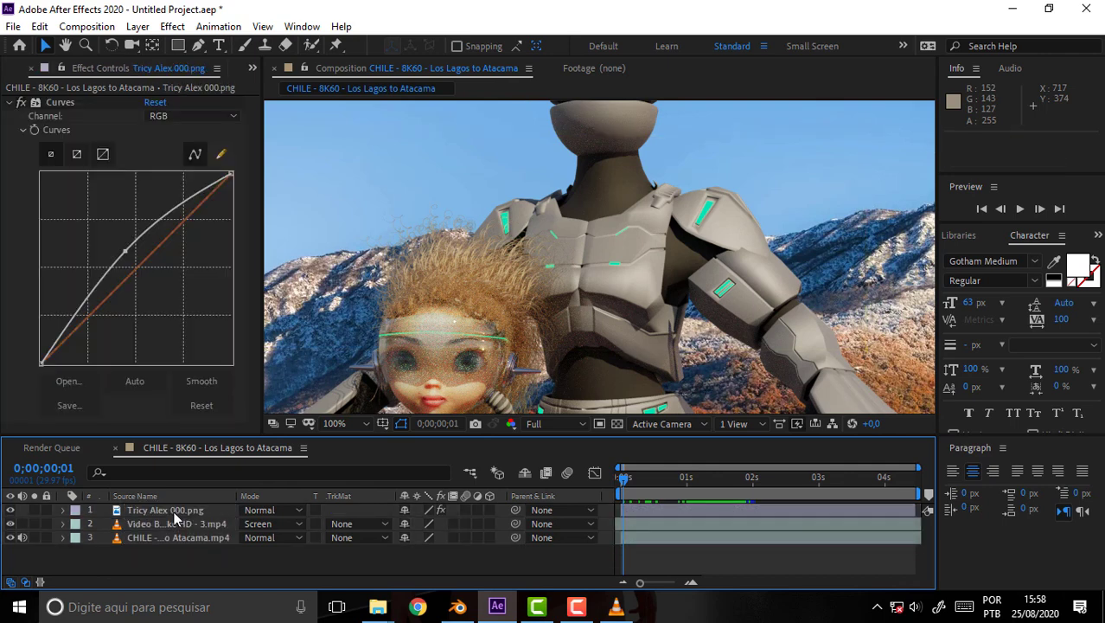
- Apply Supercomp to the Tricy Alex, smoke and mountain video layers
{"action": "left_click", "coordinate": [173, 511]}
{"action": "left_click", "coordinate": [177, 524], "text": "ctrl"}
{"action": "left_click", "coordinate": [177, 538], "text": "ctrl"}
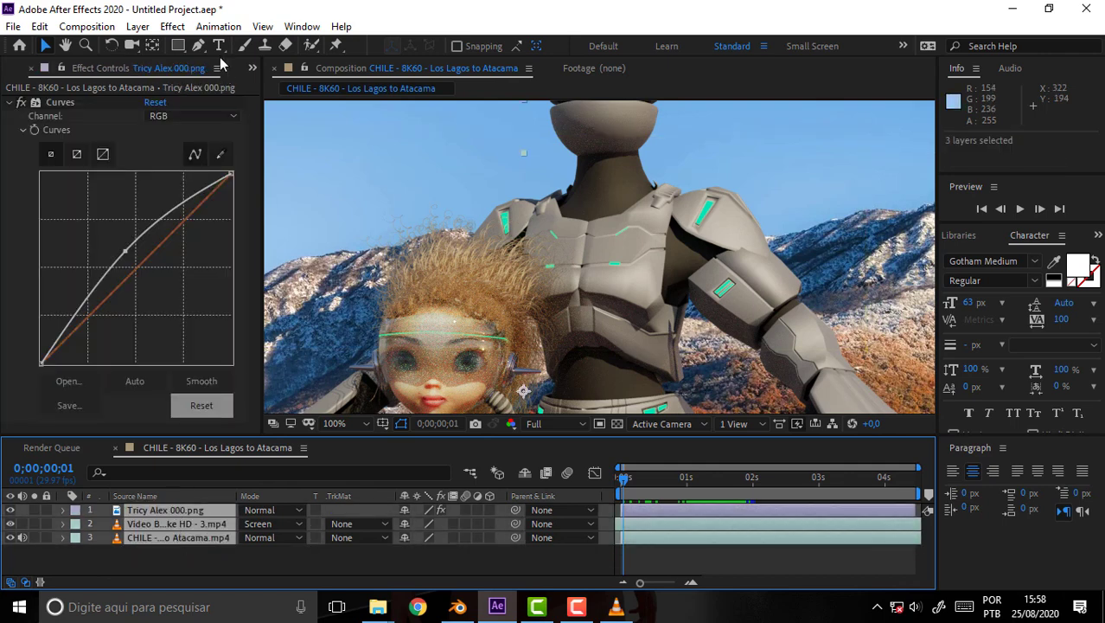
{"action": "left_click", "coordinate": [172, 26]}
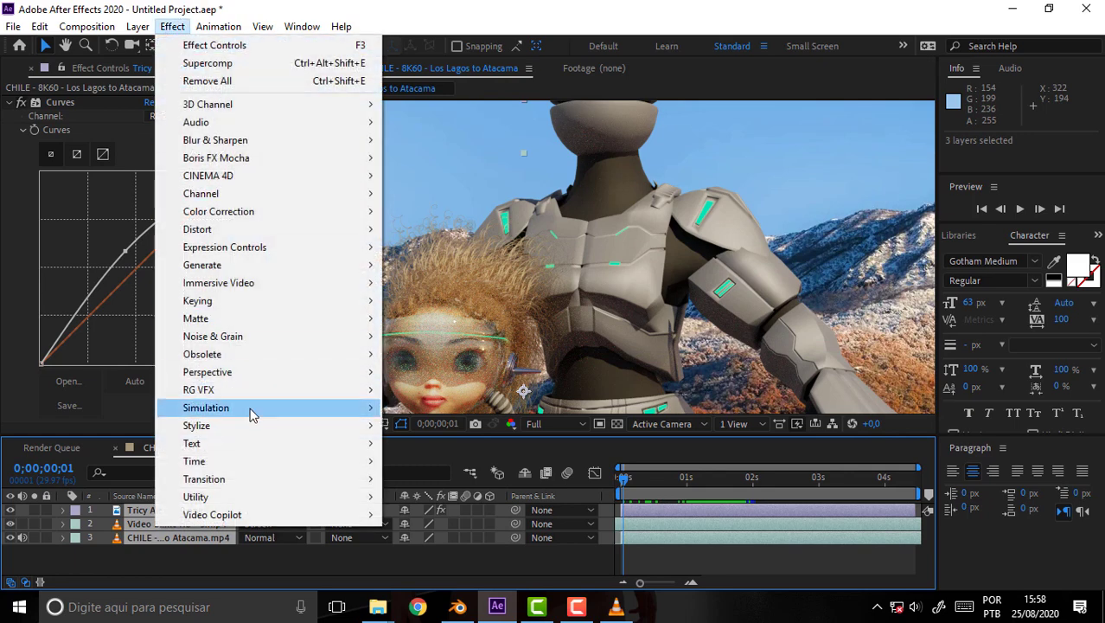
{"action": "mouse_move", "coordinate": [249, 391]}
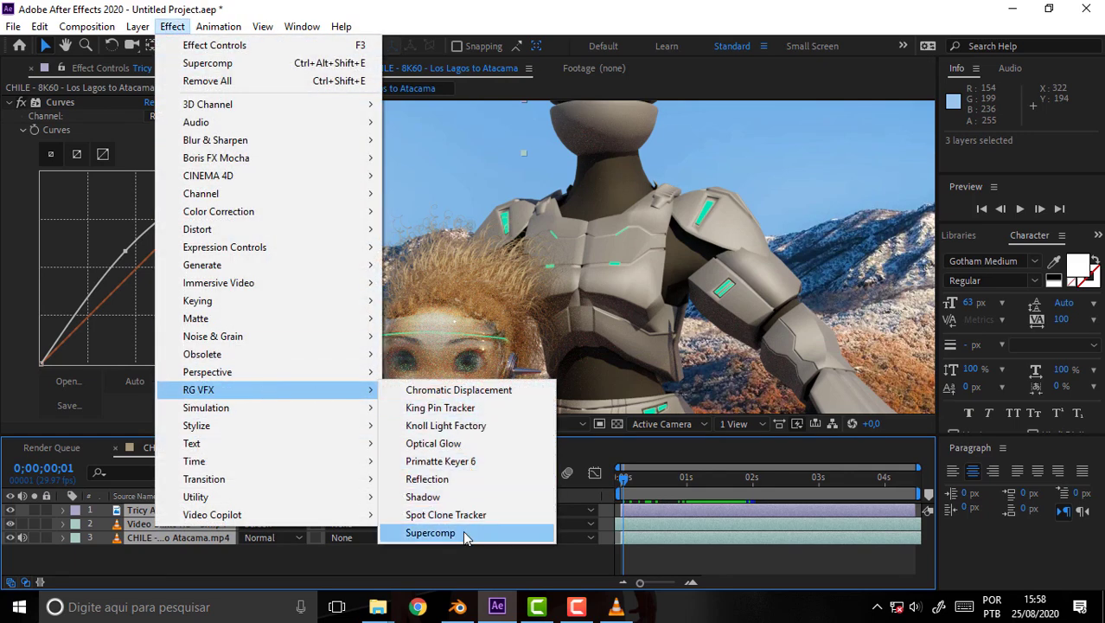
{"action": "left_click", "coordinate": [430, 532]}
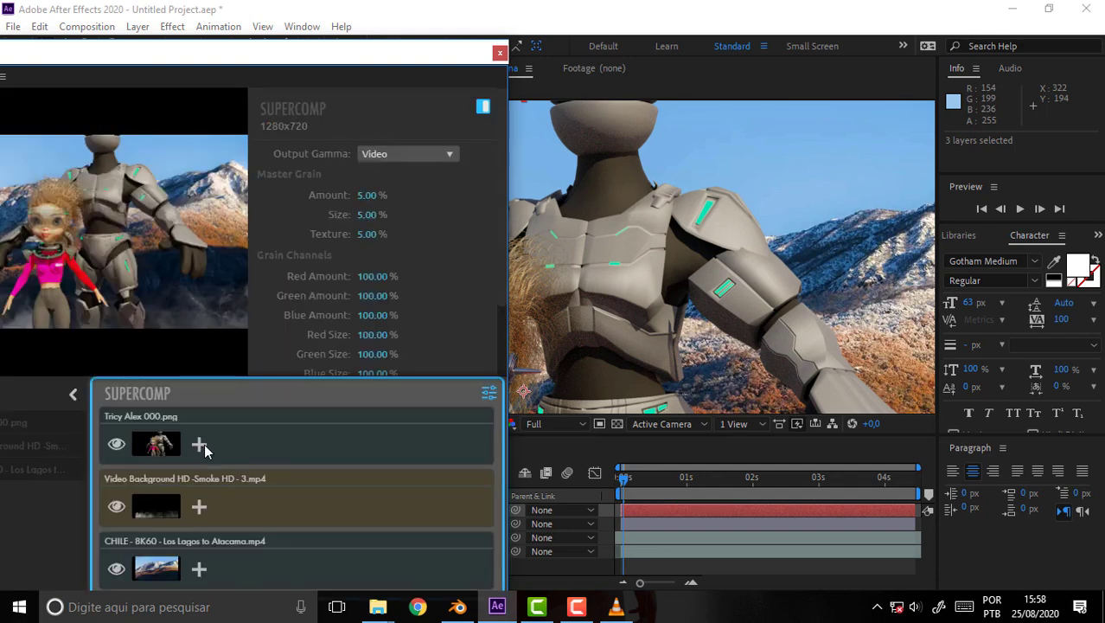
- Add a 50% Light Wrap to Tricy Alex 000.png and zoom out to view the composite
{"action": "left_click", "coordinate": [205, 447]}
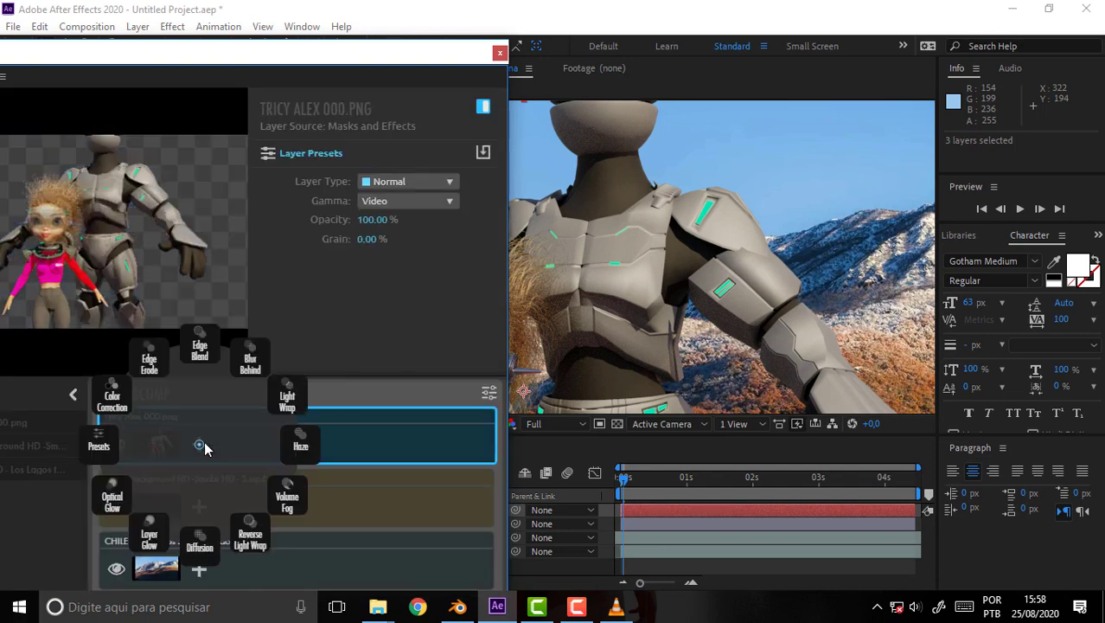
{"action": "left_click", "coordinate": [289, 398]}
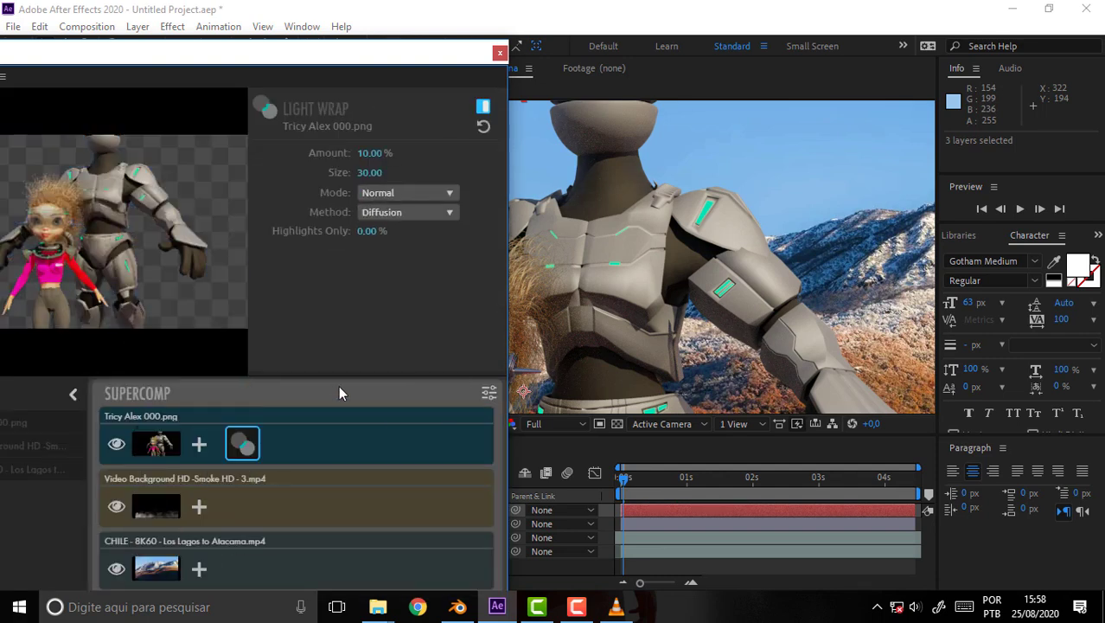
{"action": "left_click", "coordinate": [369, 153]}
{"action": "type", "text": "50"}
{"action": "key", "text": "Return"}
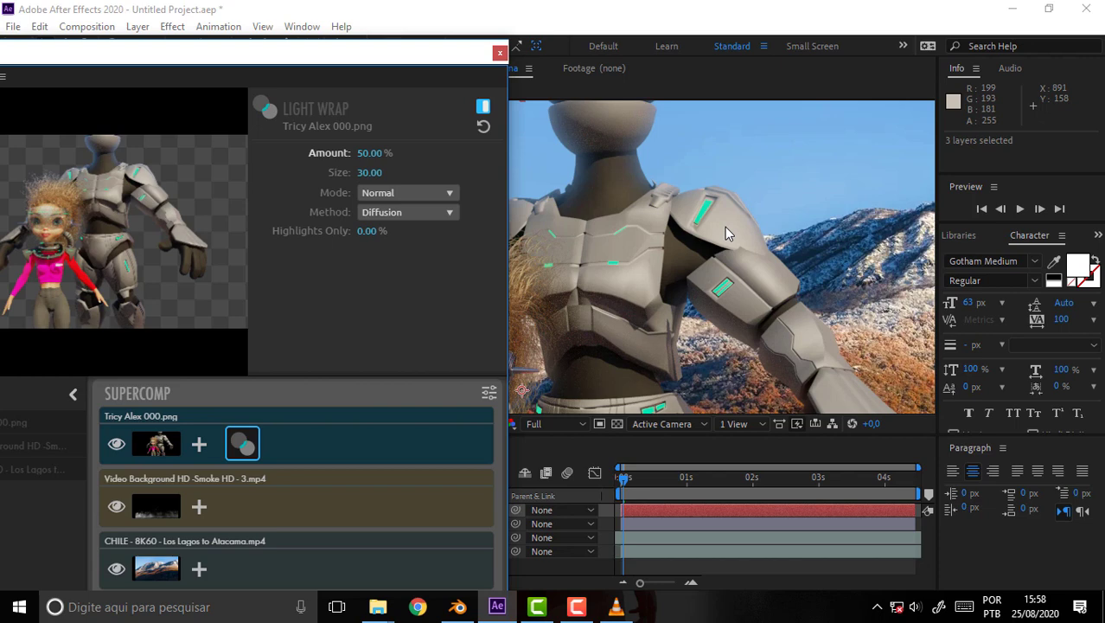
{"action": "key", "text": "comma"}
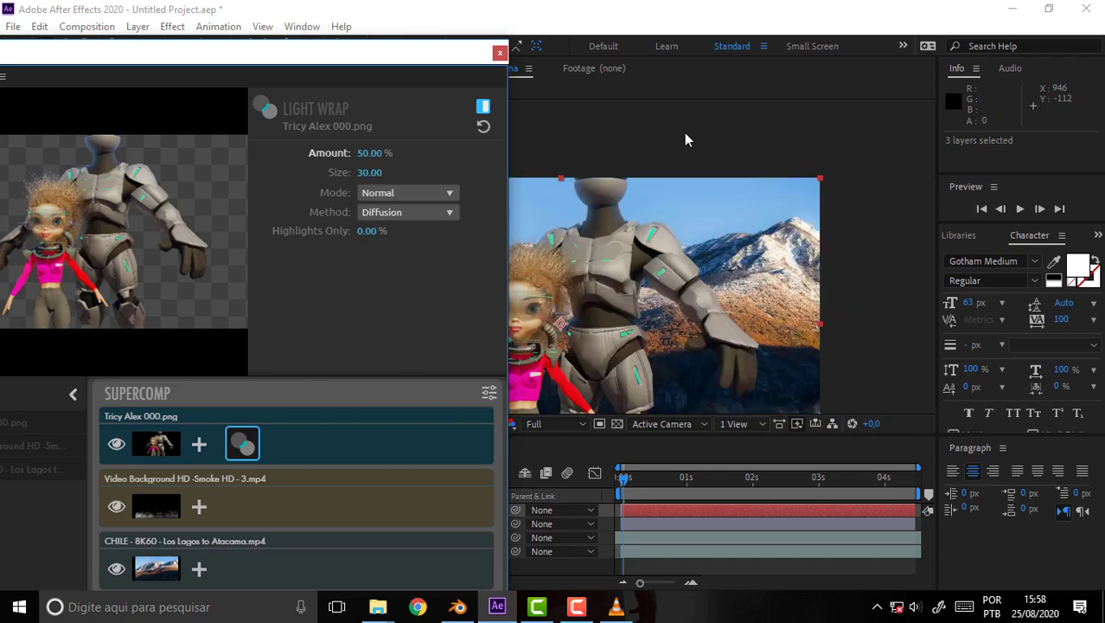
{"action": "left_click_drag", "start_coordinate": [375, 54], "coordinate": [258, 45]}
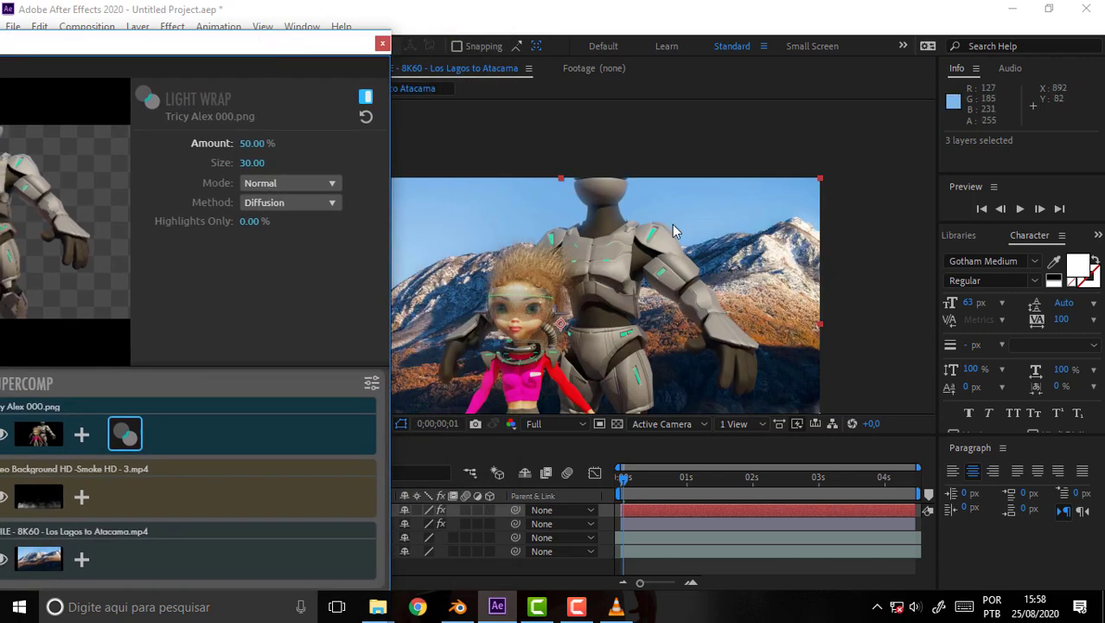